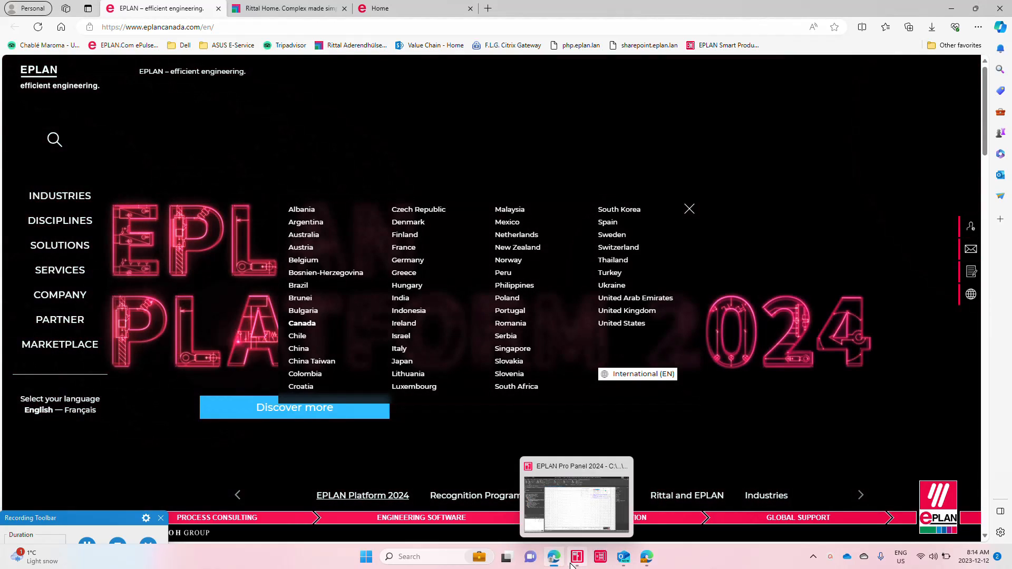
Step: Switch to EPLAN Pro Panel and open the title page of the EPLAN P8 Propanel NFPA style drawings project
left_click(577, 558)
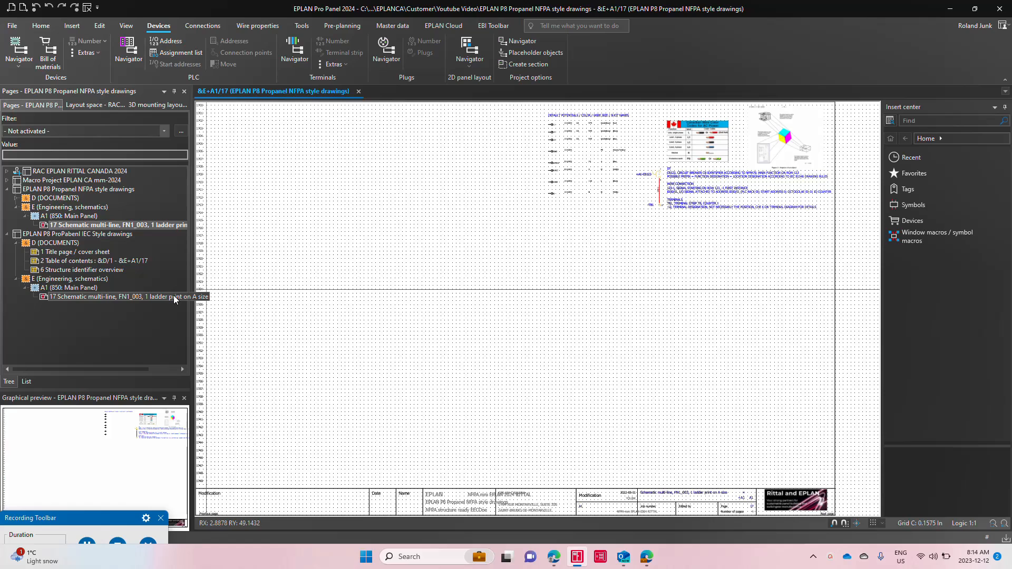
left_click(59, 191)
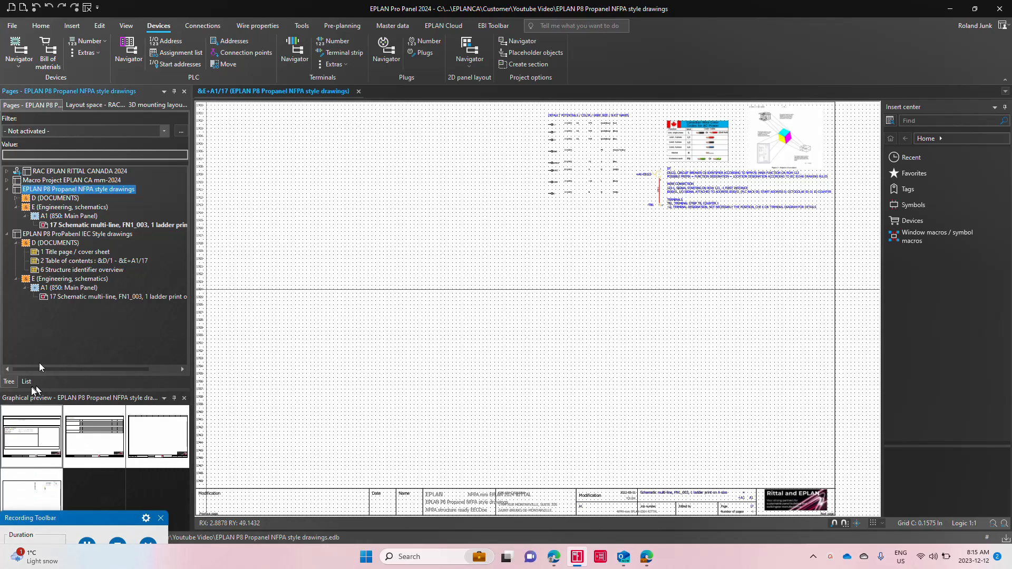
double_click(48, 448)
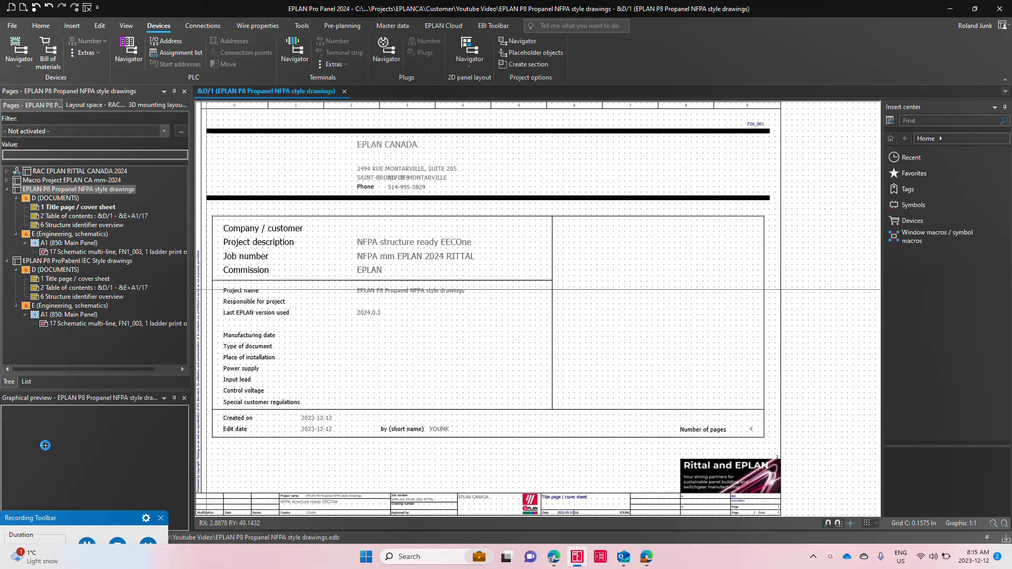
Step: Page through the NFPA project to schematic page 17 and examine its default potentials, wire colors and designation notes
left_click(25, 9)
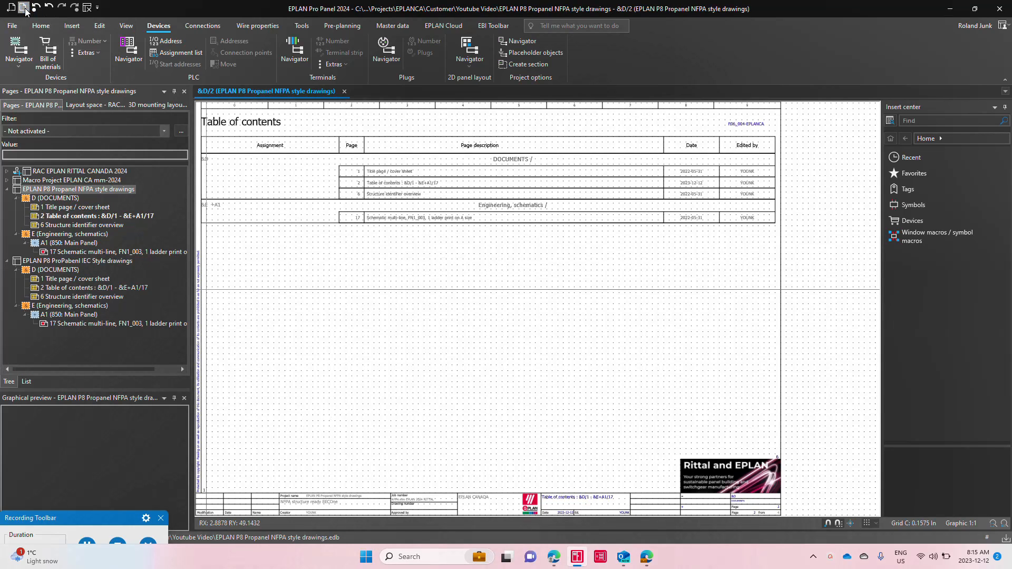
left_click(25, 9)
left_click(25, 8)
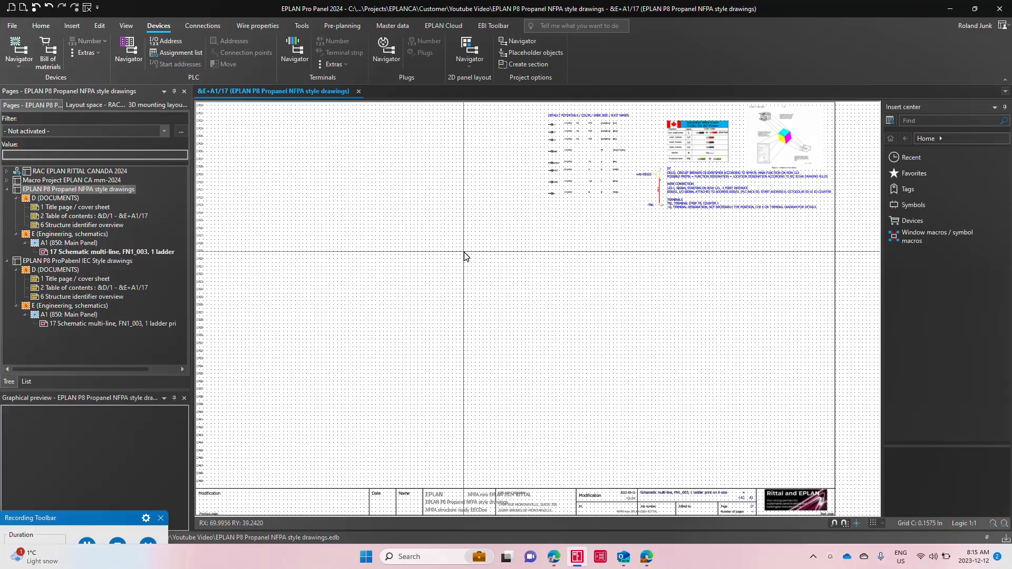
scroll(559, 396, "down", 1)
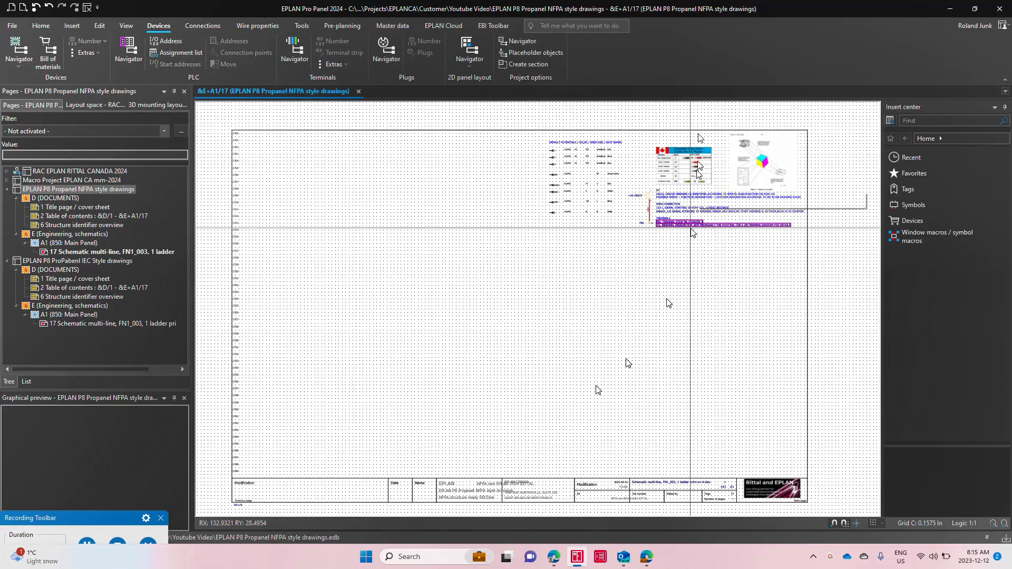
scroll(754, 123, "up", 3)
scroll(757, 126, "up", 2)
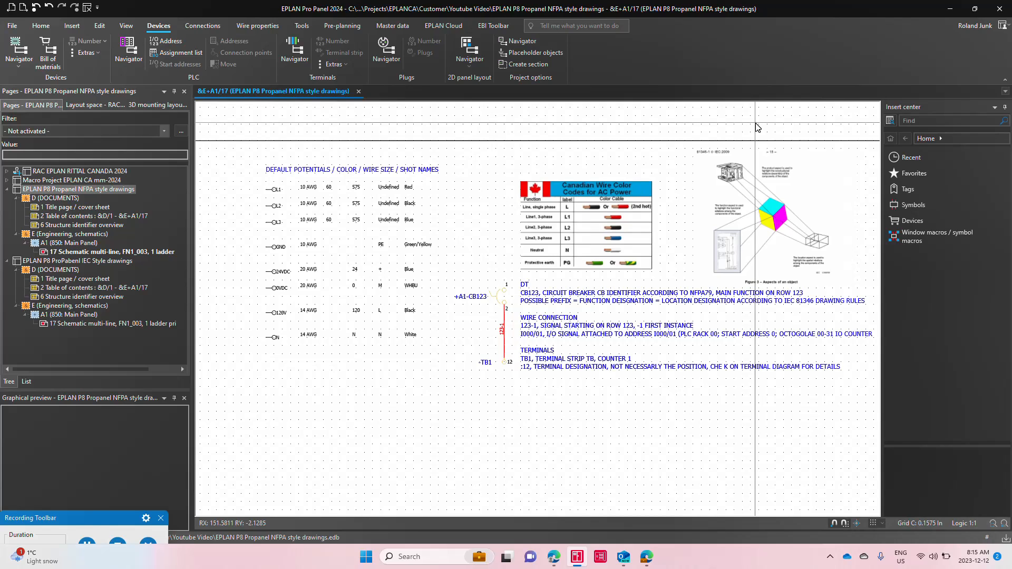
scroll(248, 181, "up", 2)
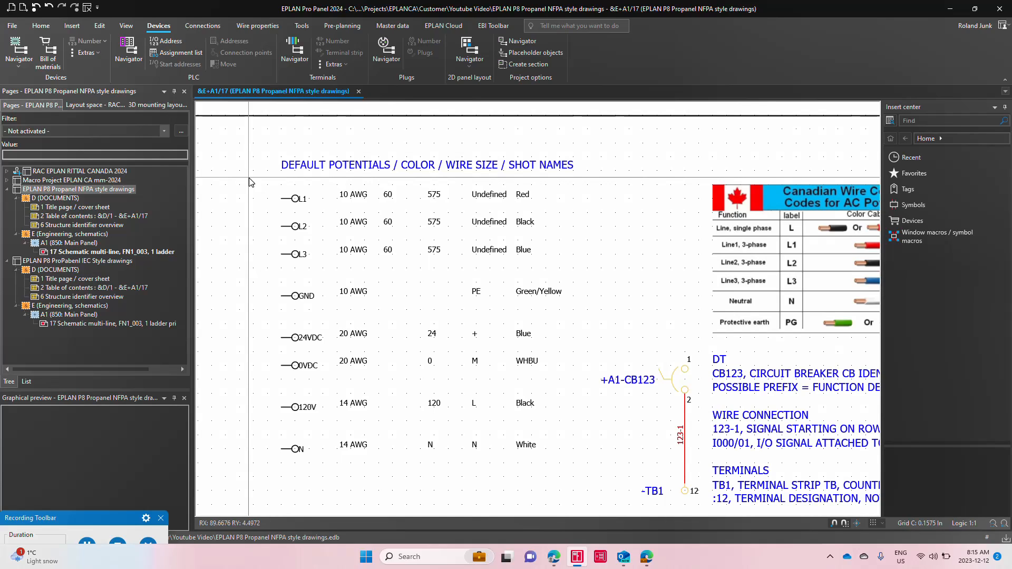
Step: Set the cross-section of the 24VDC potential connection point to 18 AWG
left_click(311, 338)
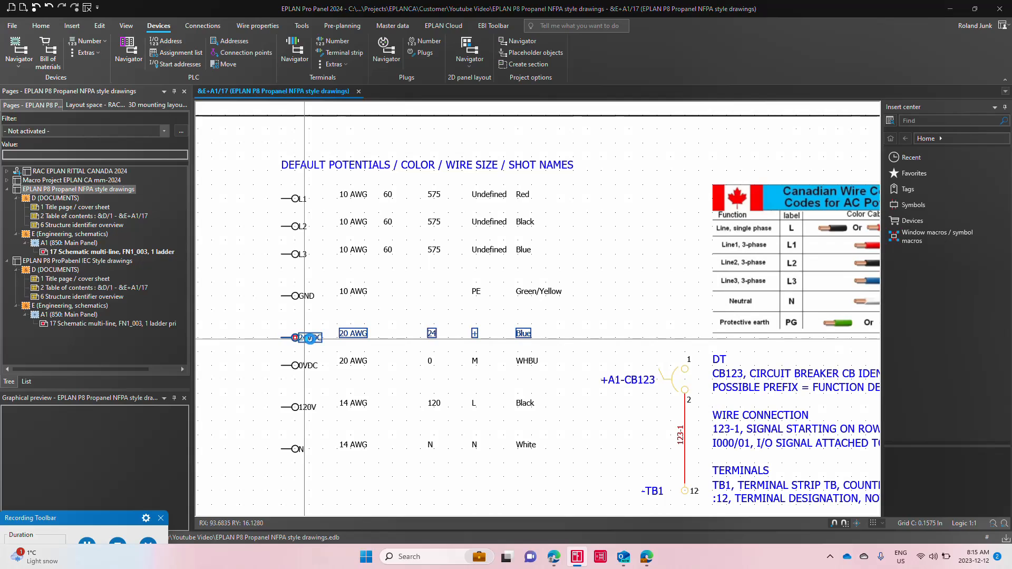
double_click(311, 338)
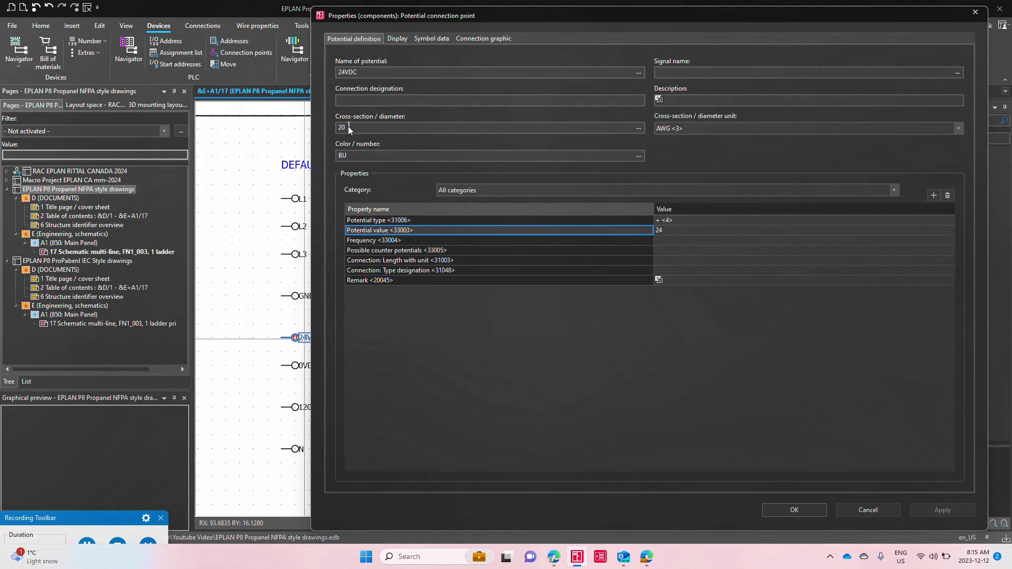
left_click_drag(358, 128, 320, 130)
type("1")
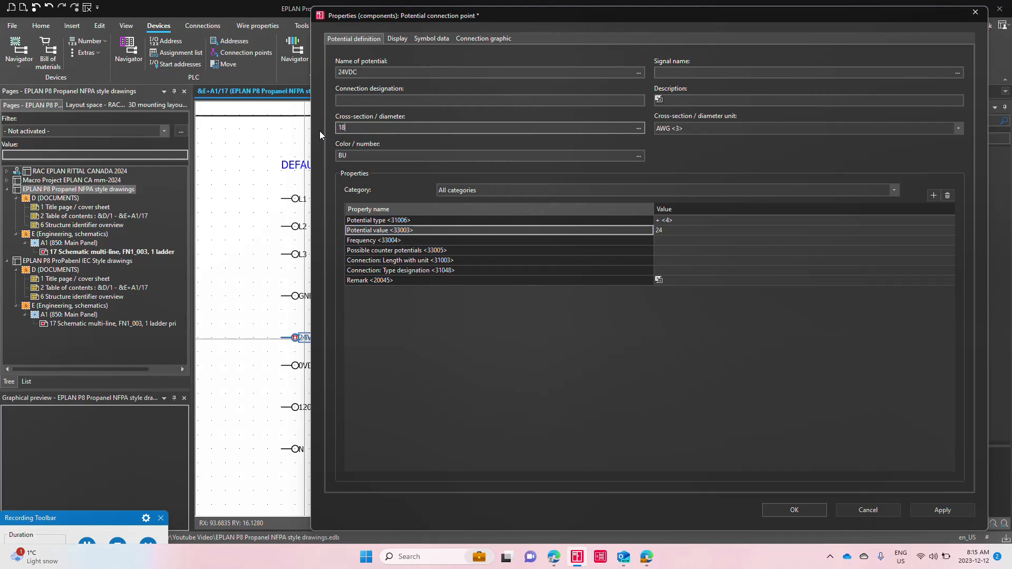
type("8")
key("Return")
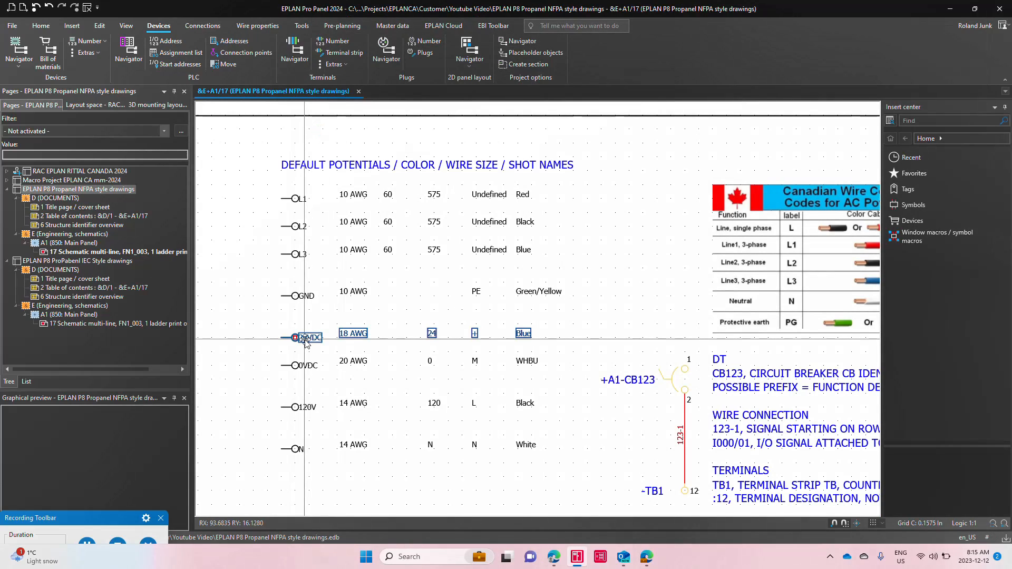
Step: Set the cross-section of the 0VDC potential connection point to 18 AWG
double_click(300, 367)
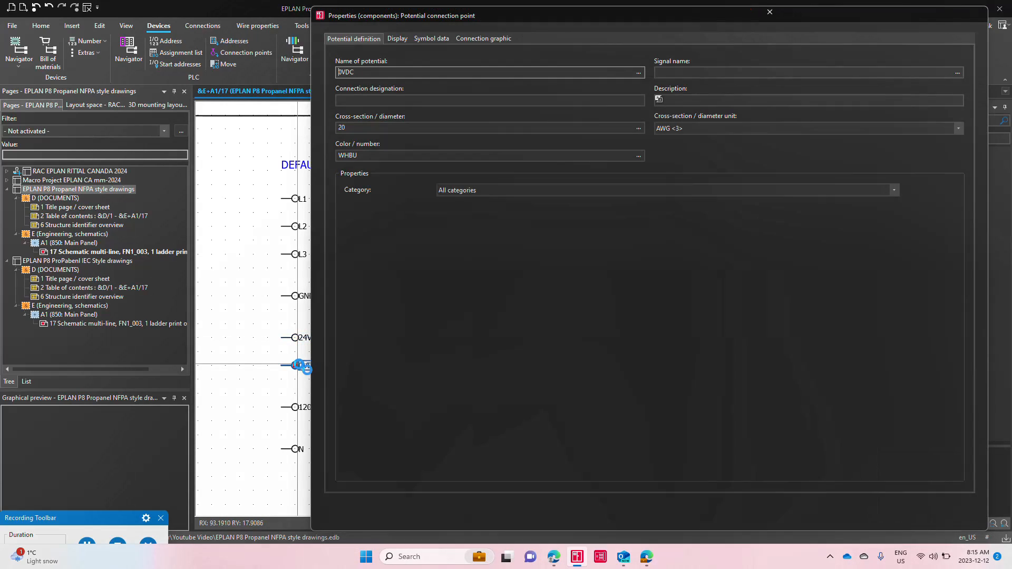
type("18")
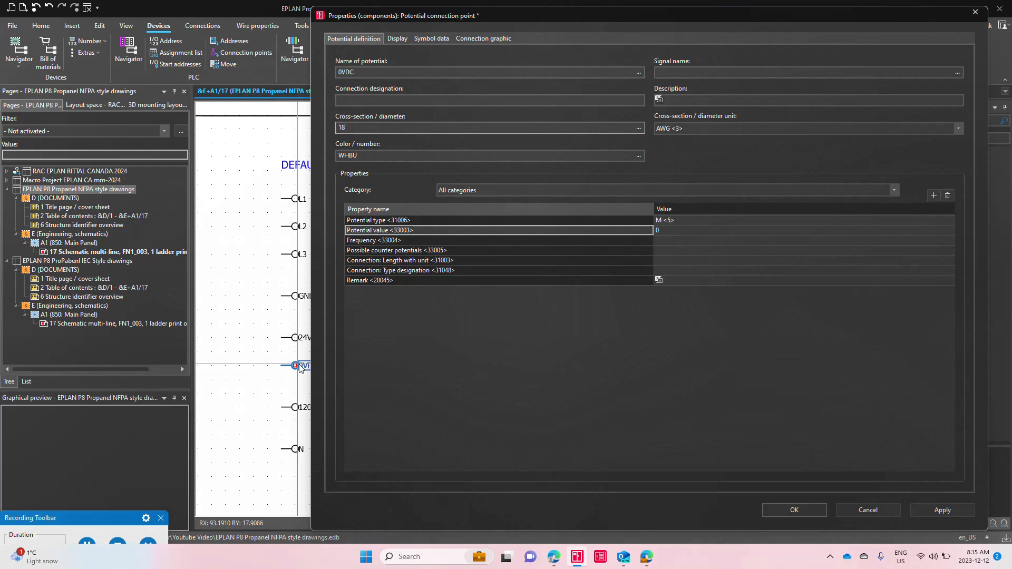
key("Return")
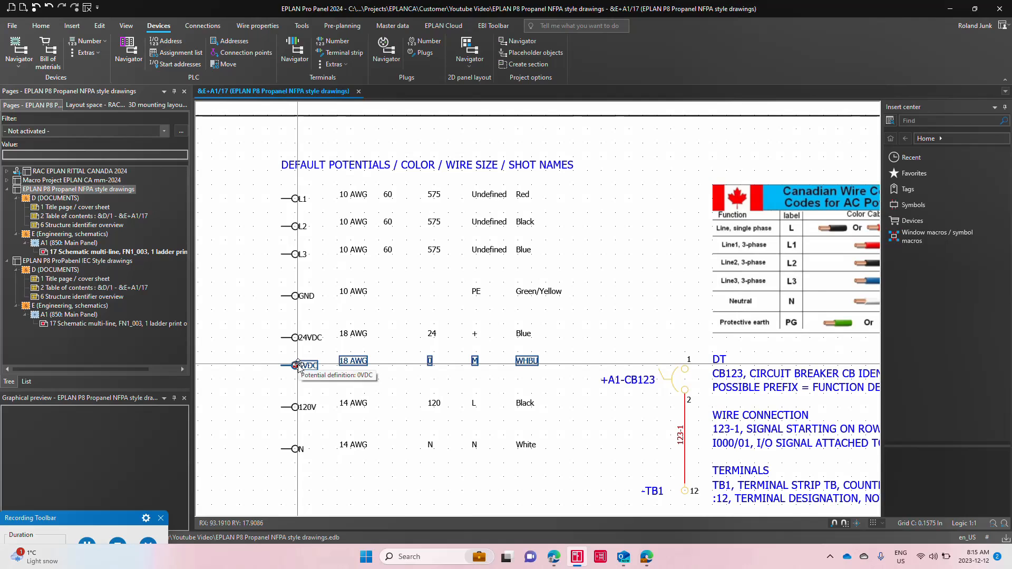
Step: Change the wire color of the 0VDC potential to WH (White)
scroll(386, 390, "up", 1)
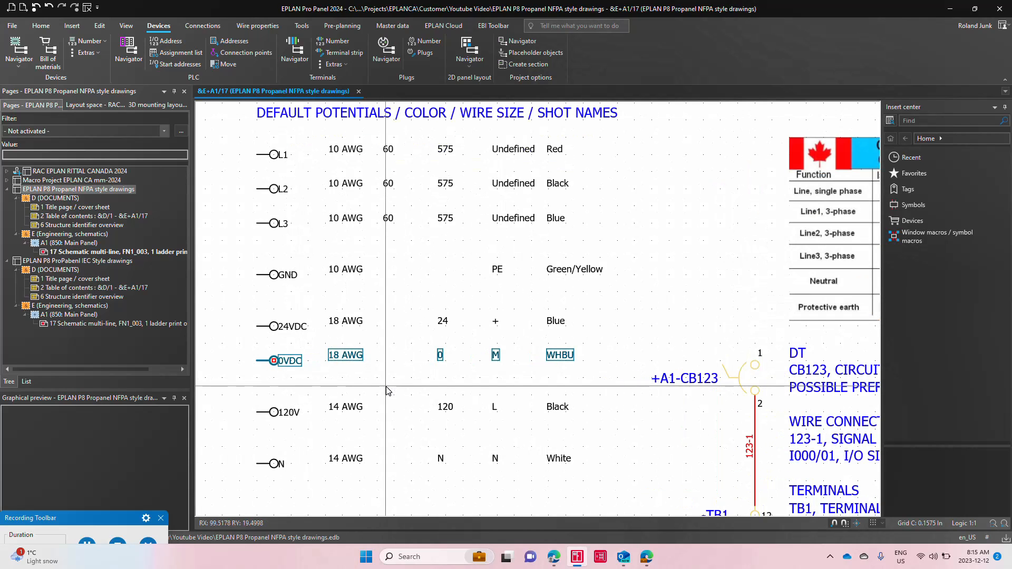
double_click(283, 358)
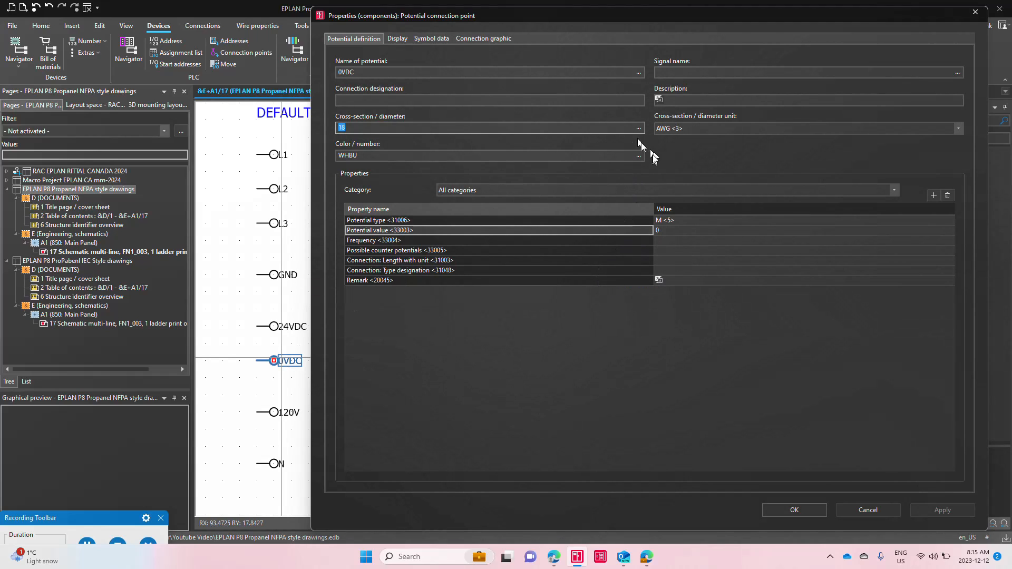
left_click(639, 156)
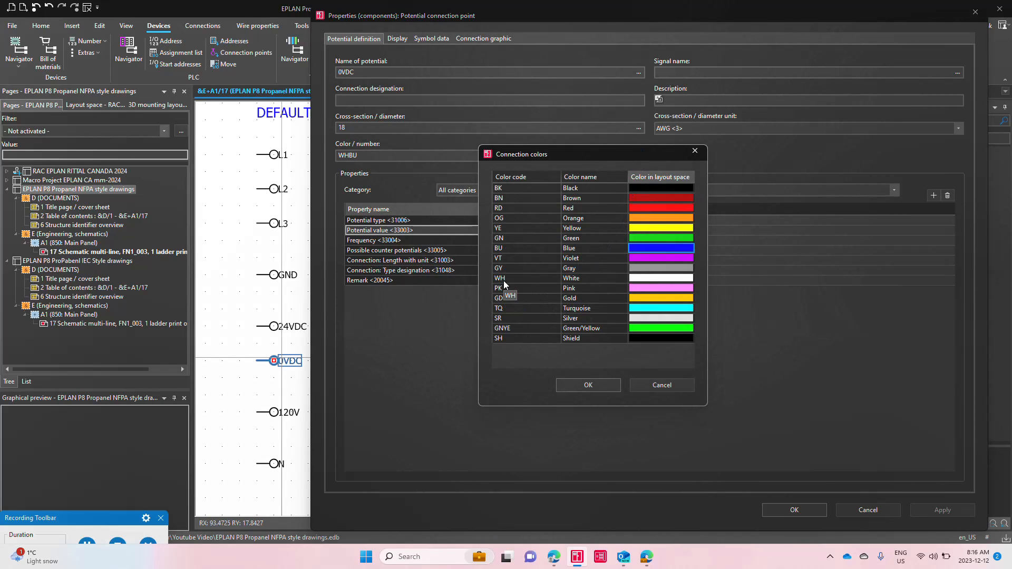
double_click(504, 285)
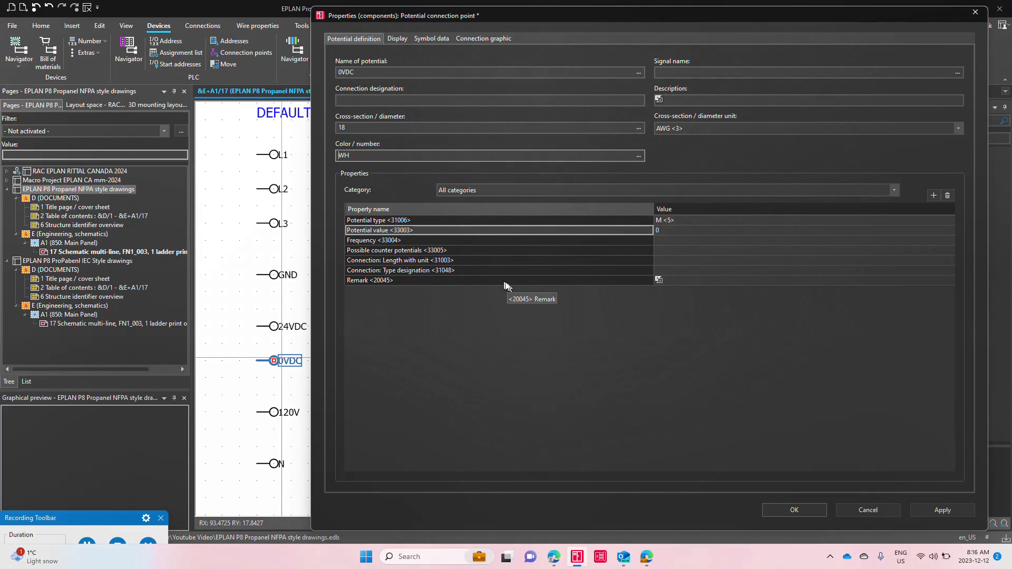
left_click(793, 511)
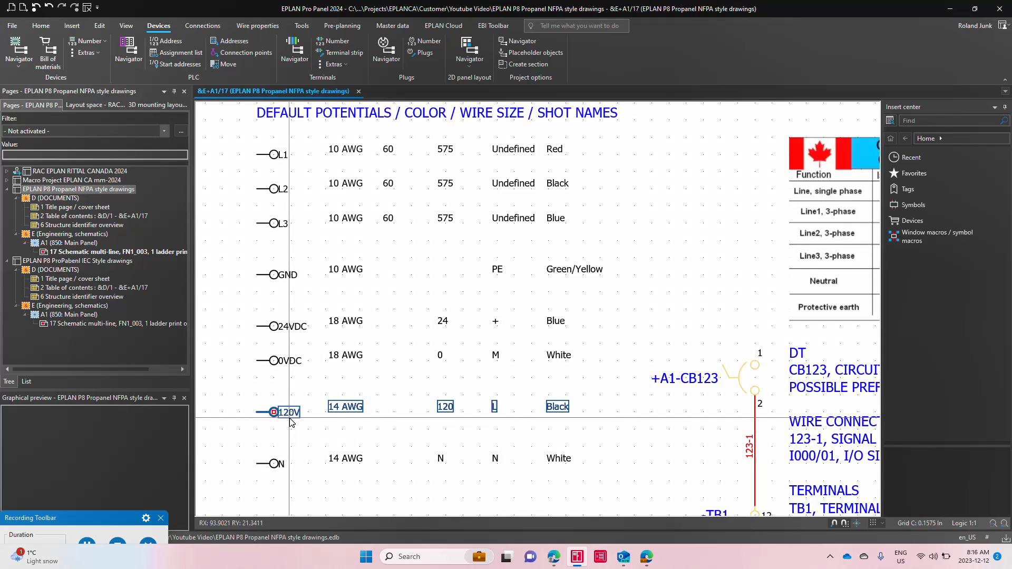
Step: Open the properties of circuit breaker +A1-CB123 and review its displayed DT and the DT selection
middle_click_drag(545, 319, 257, 299)
scroll(256, 299, "down", 2)
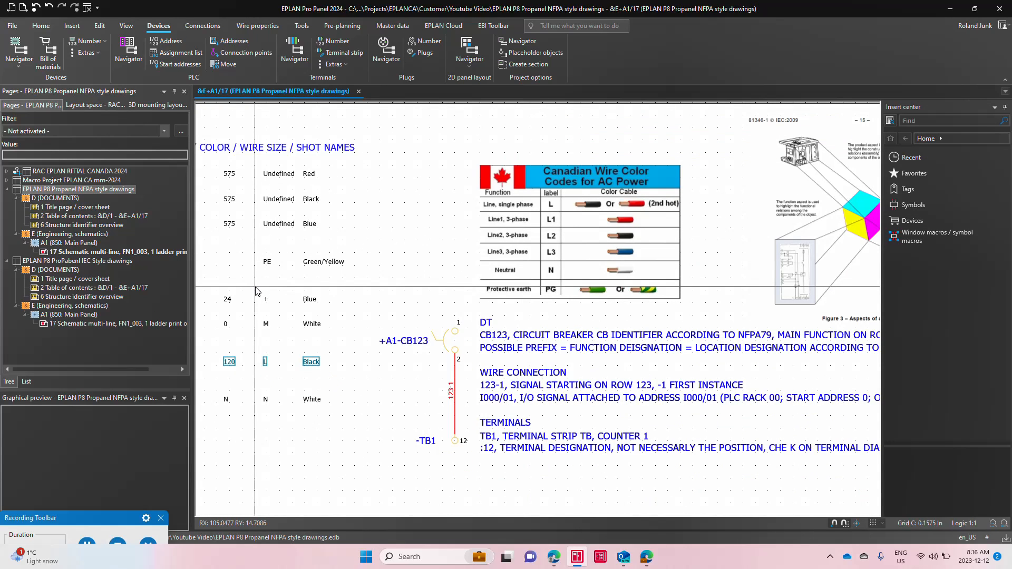
scroll(426, 498, "up", 2)
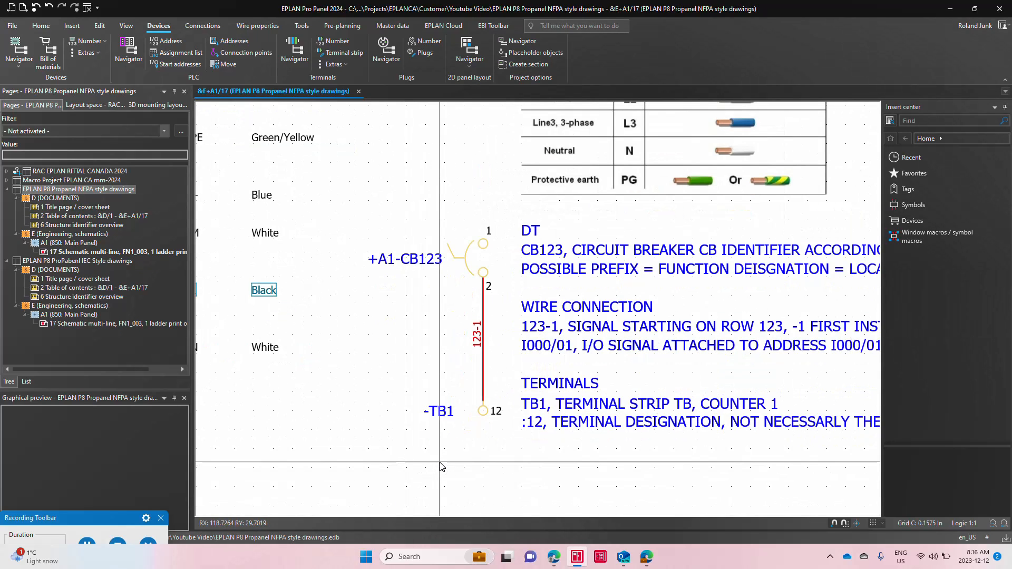
left_click(467, 259)
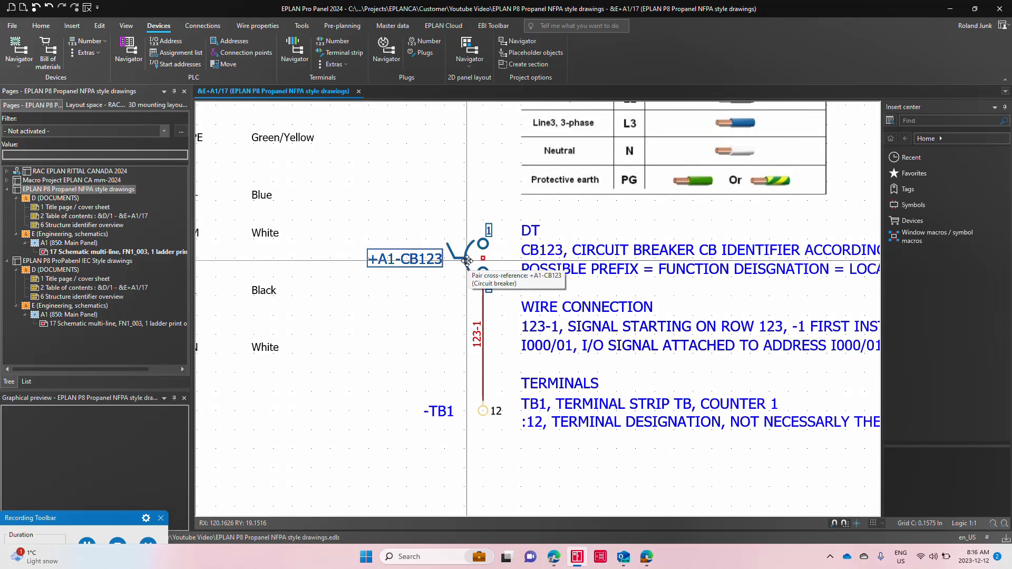
scroll(471, 262, "down", 3)
double_click(447, 273)
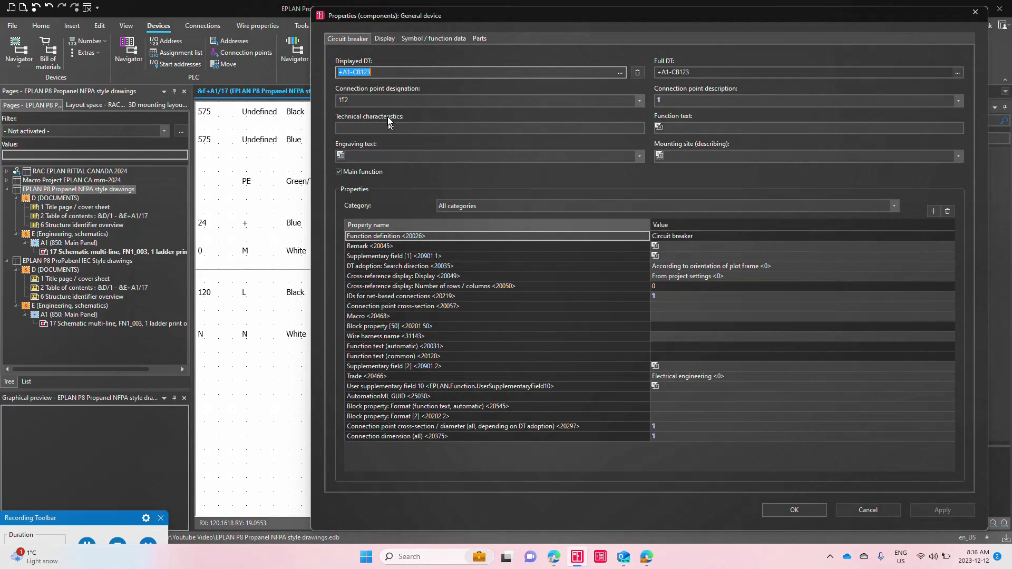
left_click(377, 74)
left_click_drag(368, 72, 394, 73)
left_click(621, 72)
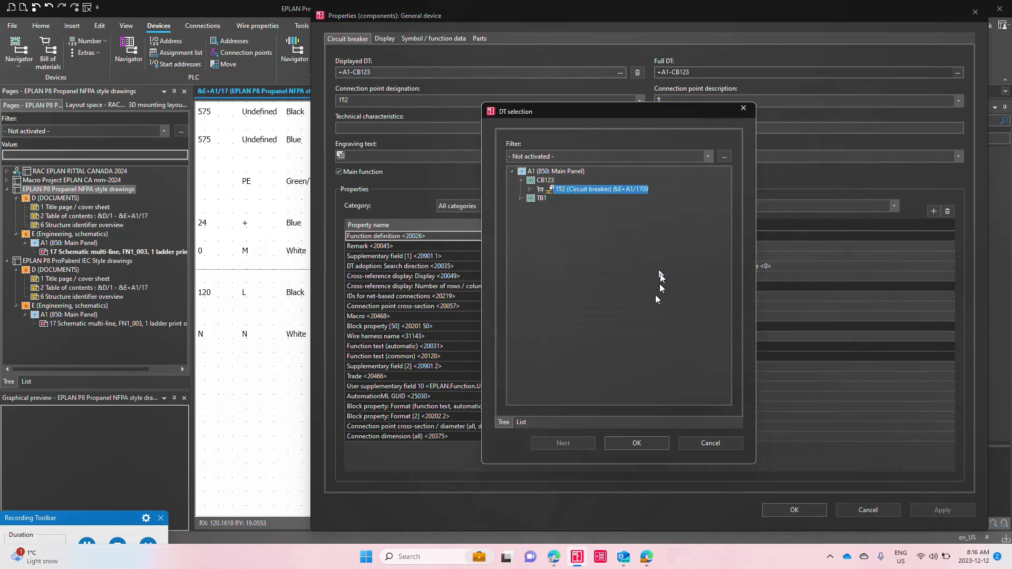
left_click(637, 442)
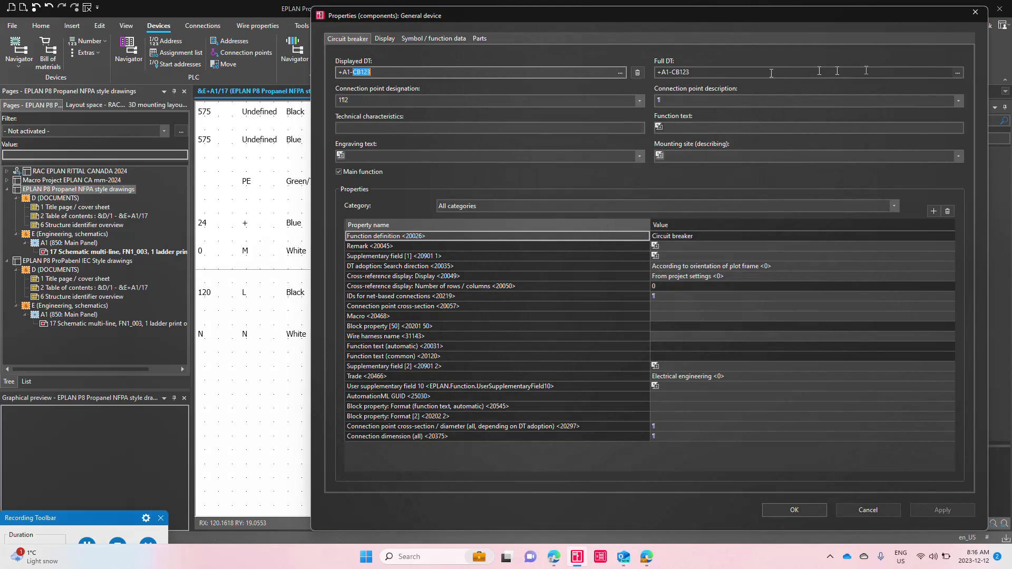
Step: Review the location, identifier and counter in the circuit breaker's full DT, then close its properties without changes
left_click(958, 72)
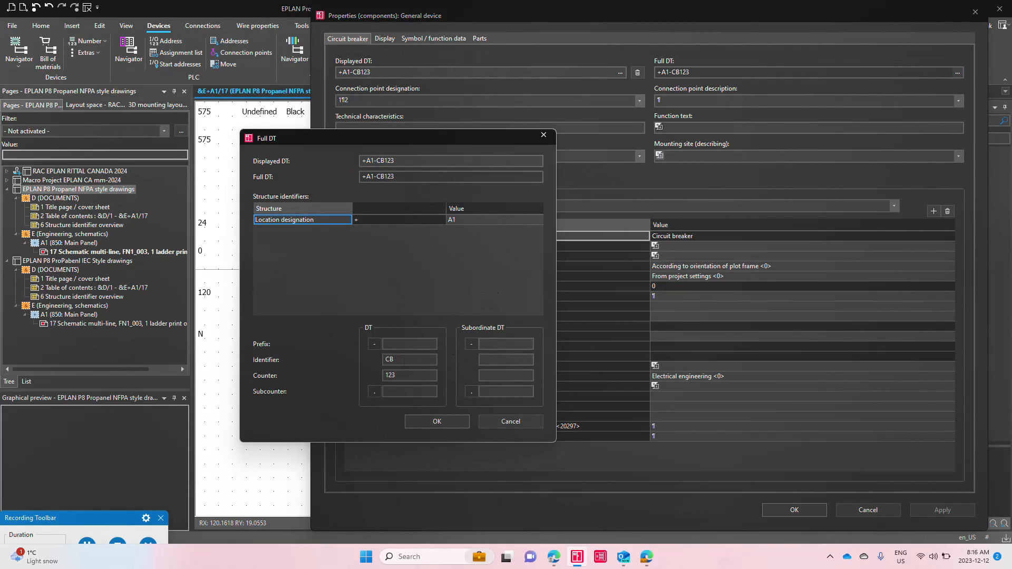
double_click(401, 360)
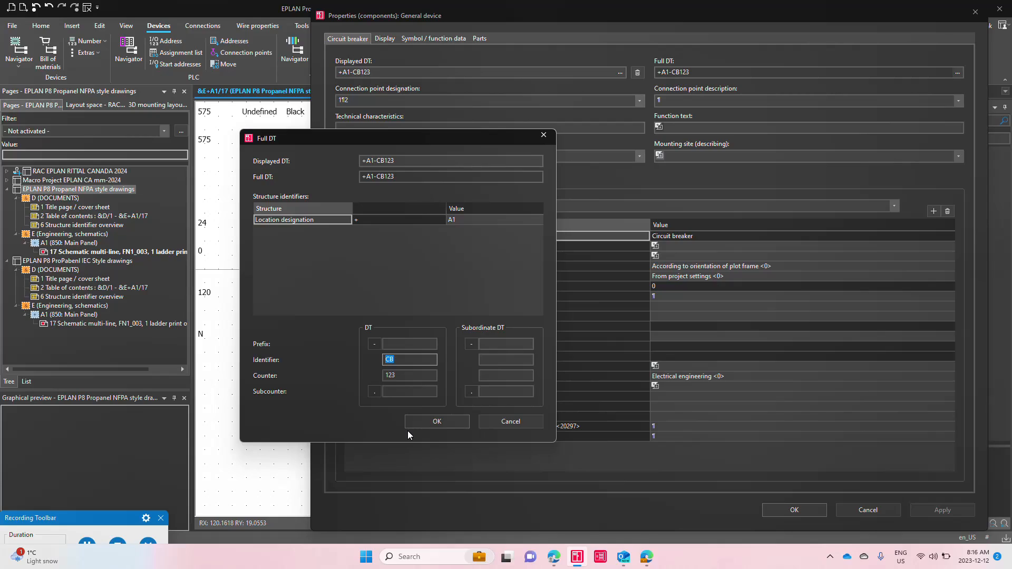
key("Tab")
key("Return")
key("Return")
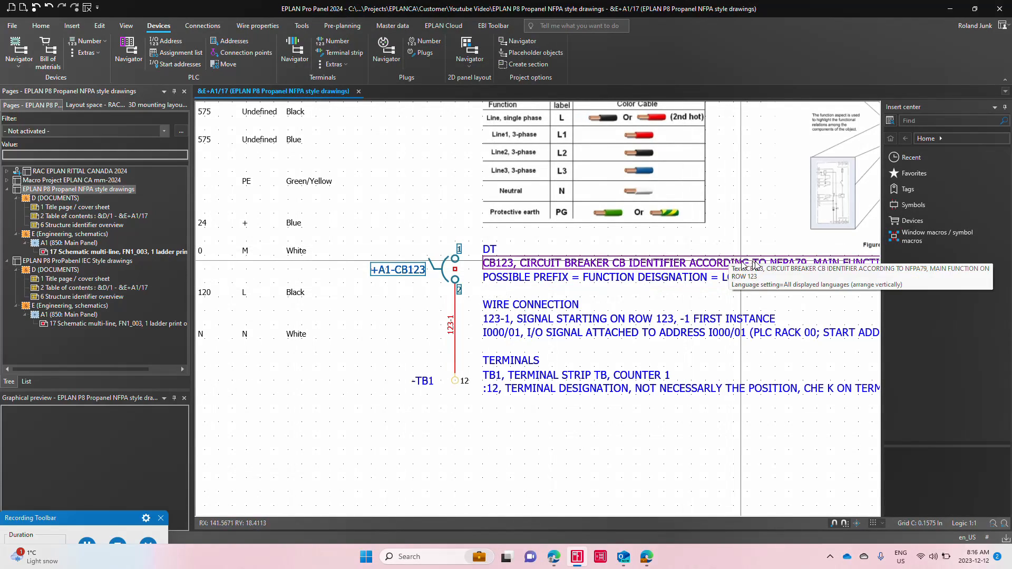
Step: Examine the ladder row numbers of page 17 and the full page name in its page properties
scroll(527, 279, "down", 5)
scroll(227, 267, "up", 6)
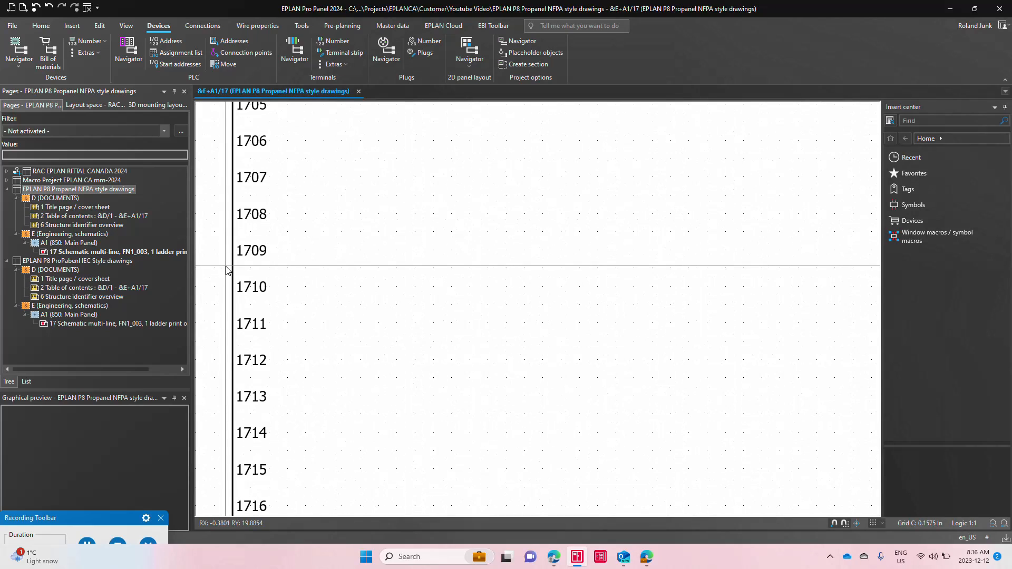
double_click(254, 215)
left_click(423, 123)
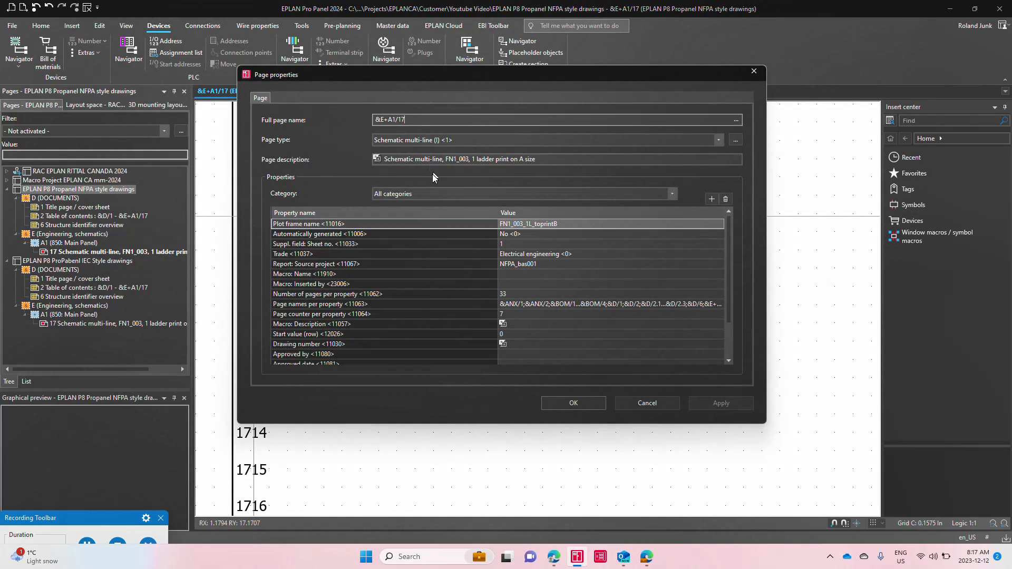
key("Escape")
Step: Change the plot frame of page 17 to FN1_003_toprintB in its page properties
scroll(227, 253, "down", 4)
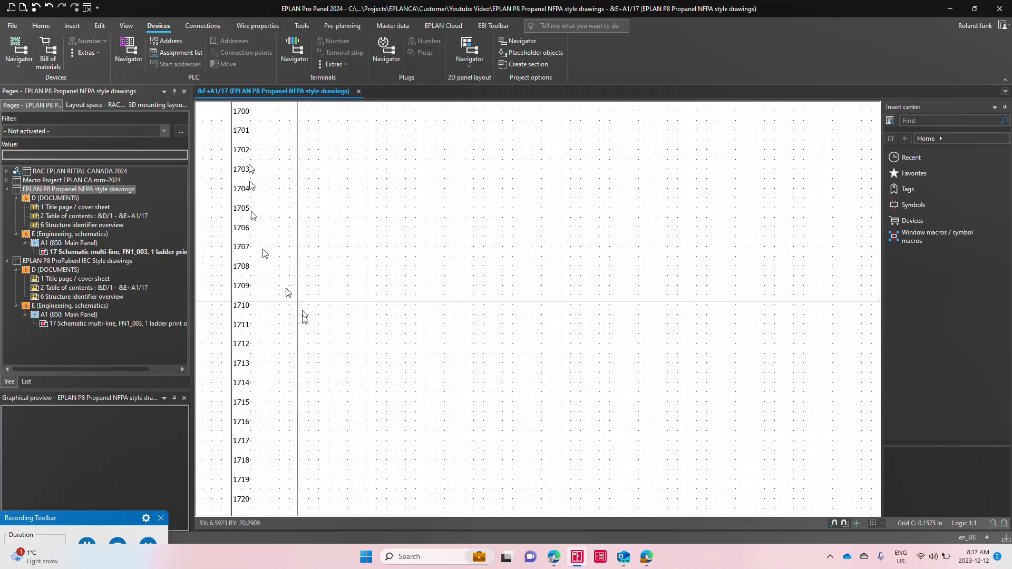
scroll(266, 167, "down", 5)
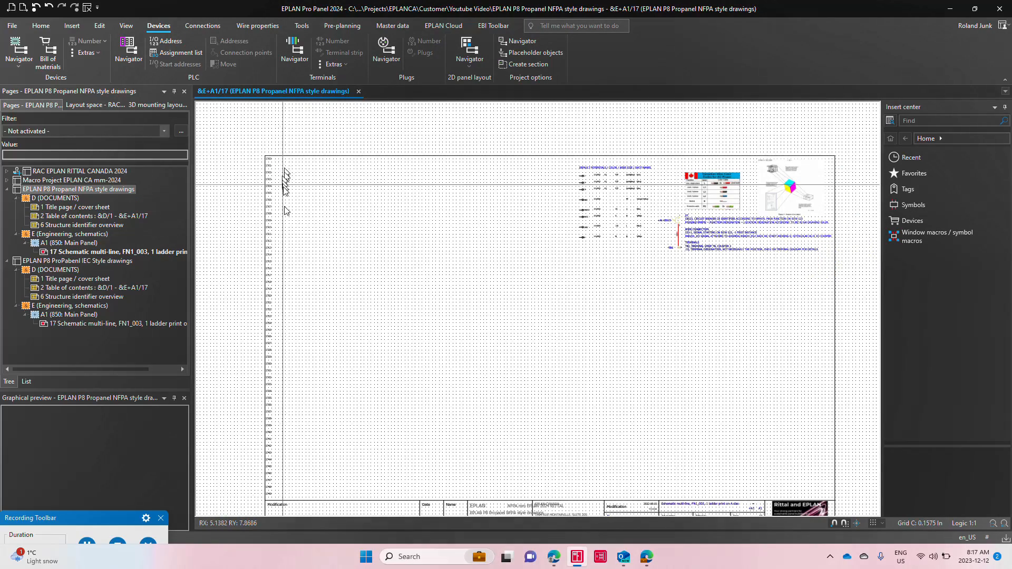
double_click(473, 507)
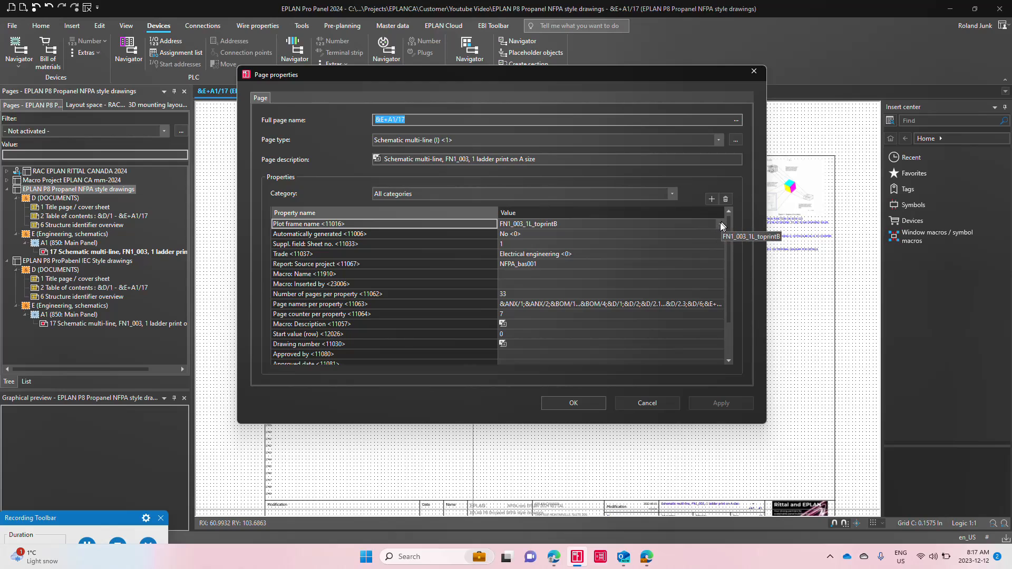
left_click(721, 224)
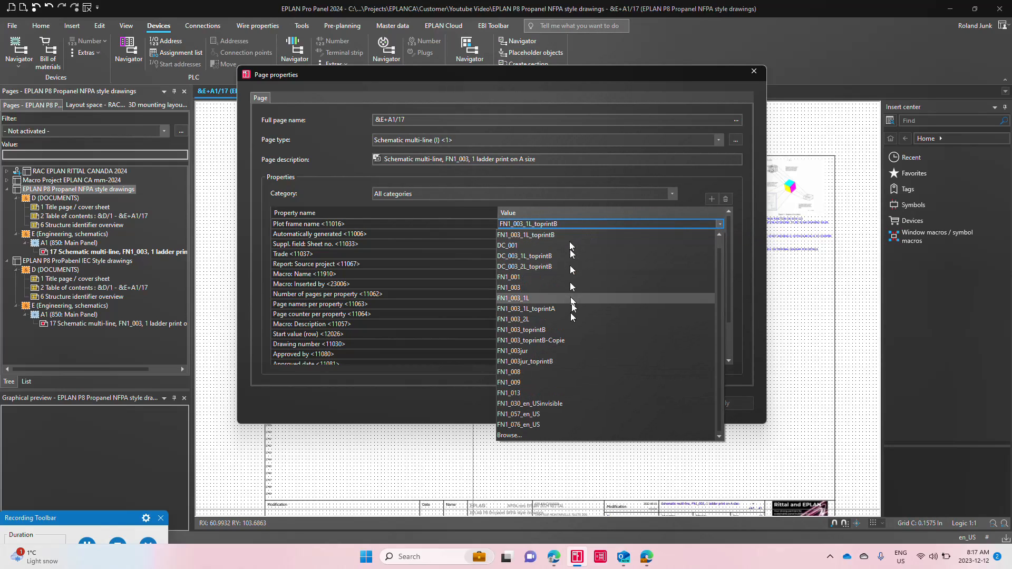
left_click(568, 330)
left_click(574, 403)
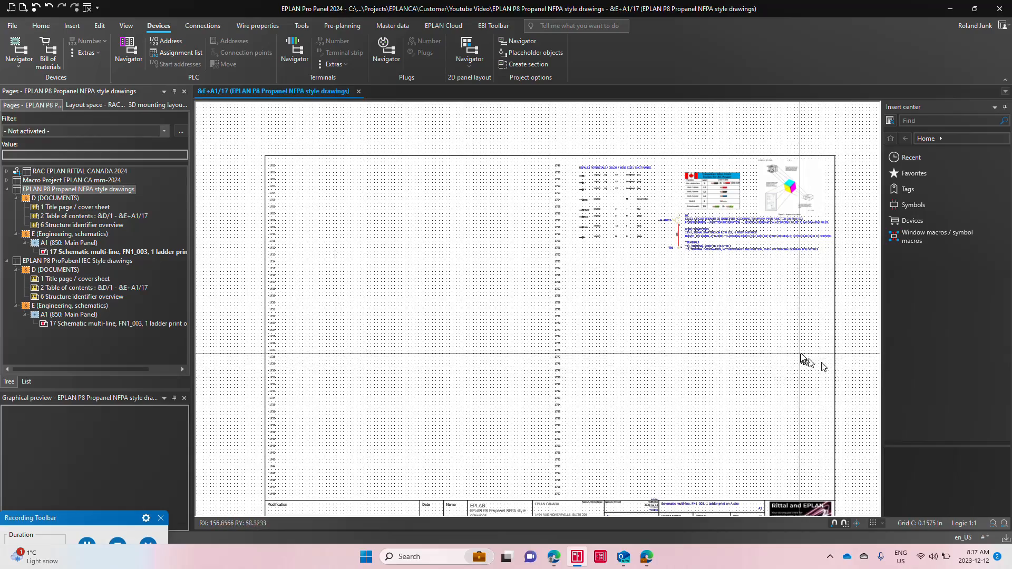
Step: Examine the row numbers along both ladder columns of page 17, from the first row to the last
scroll(277, 163, "up", 3)
scroll(277, 163, "up", 1)
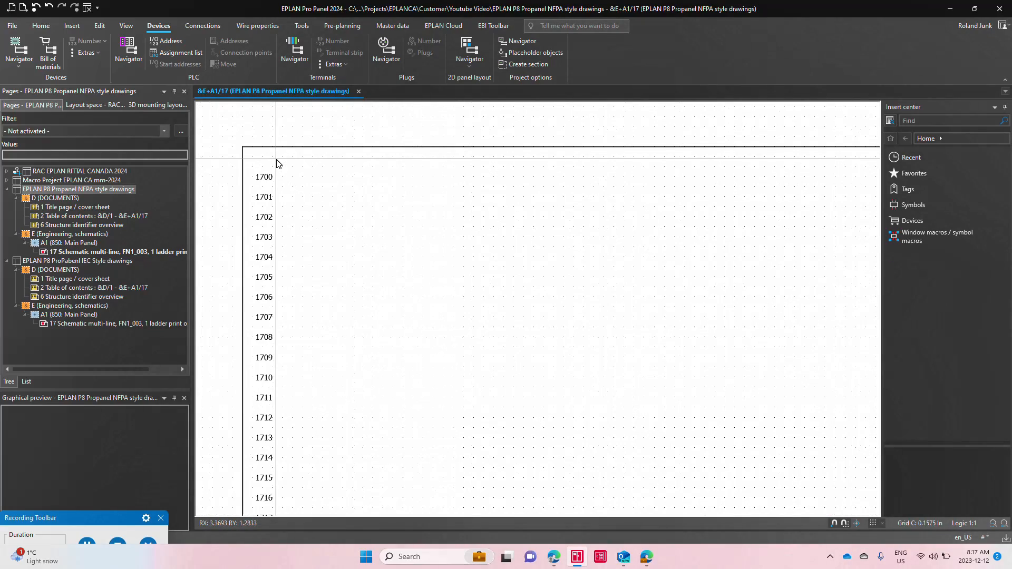
scroll(277, 163, "down", 4)
scroll(612, 165, "up", 4)
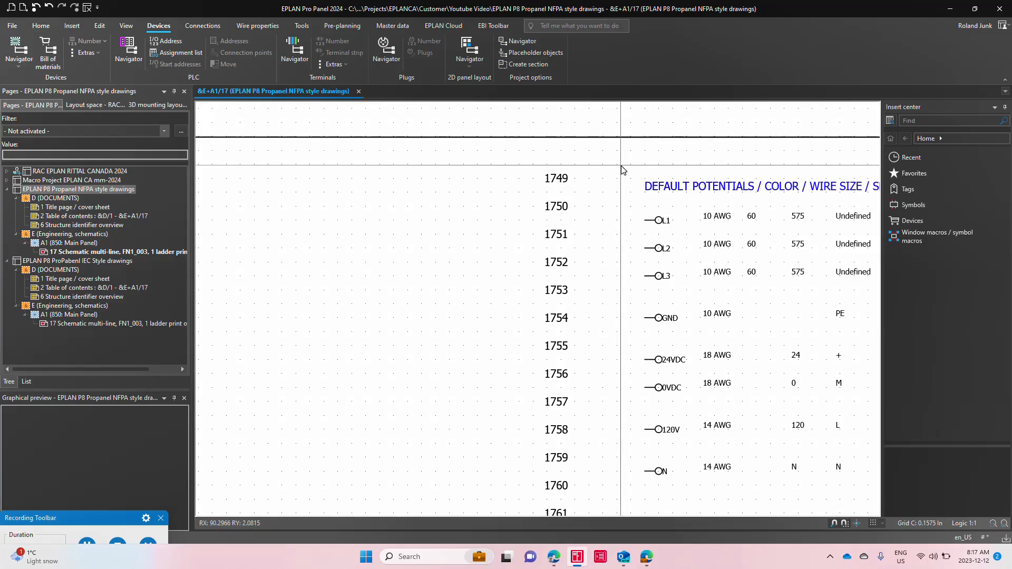
scroll(396, 175, "down", 3)
scroll(429, 470, "up", 5)
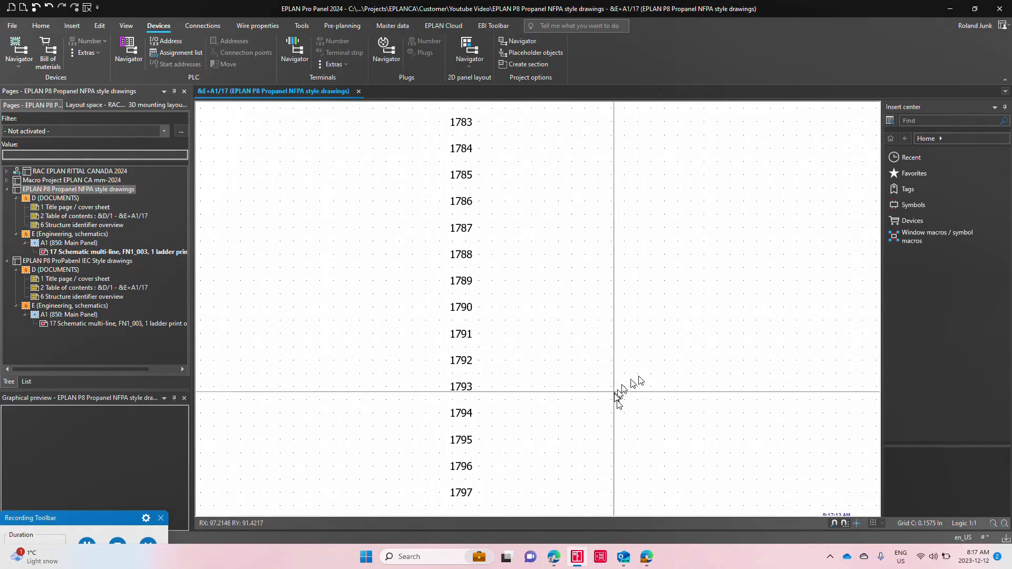
scroll(615, 391, "down", 5)
middle_click_drag(503, 462, 473, 471)
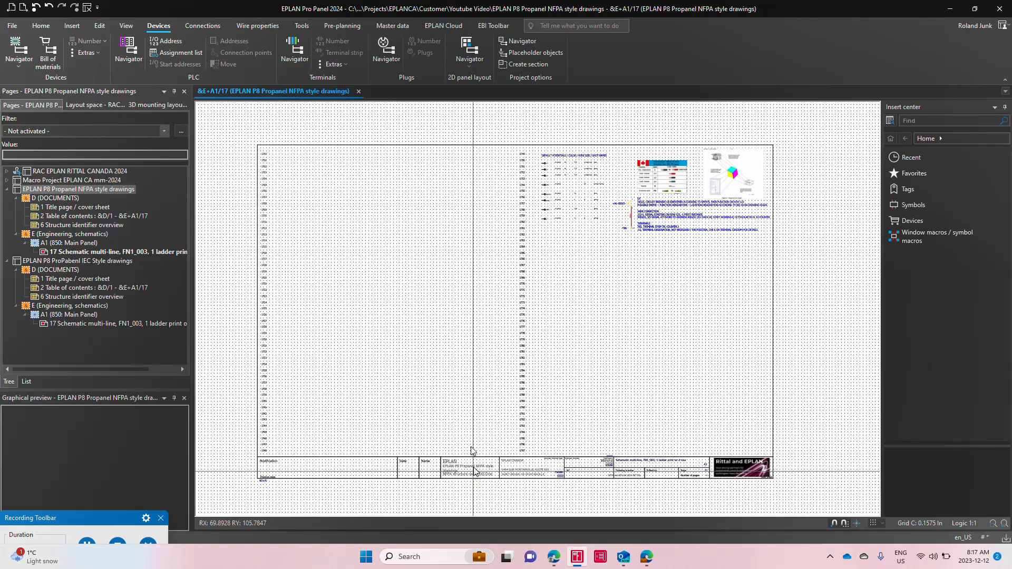
Step: Place variant S of the favorite Distribution macro at the start of page 17's first ladder, accepting the proposed value sets
left_click(126, 190)
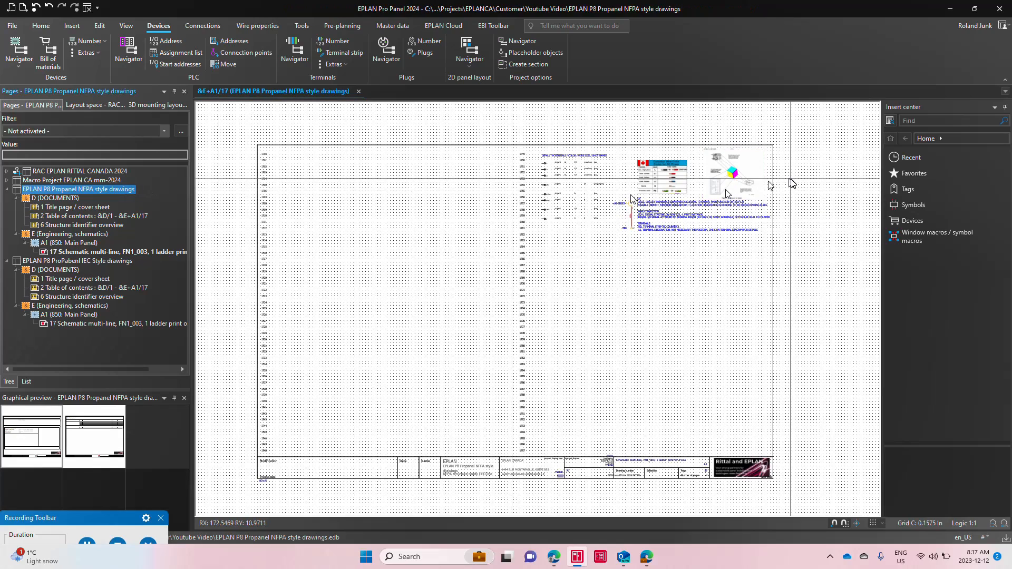
left_click(920, 172)
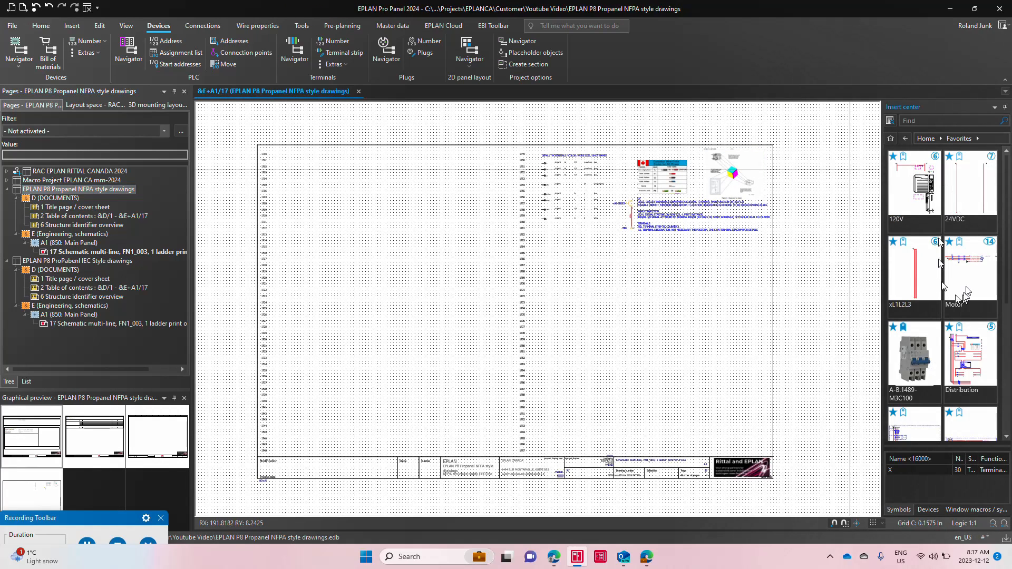
left_click_drag(972, 364, 308, 192)
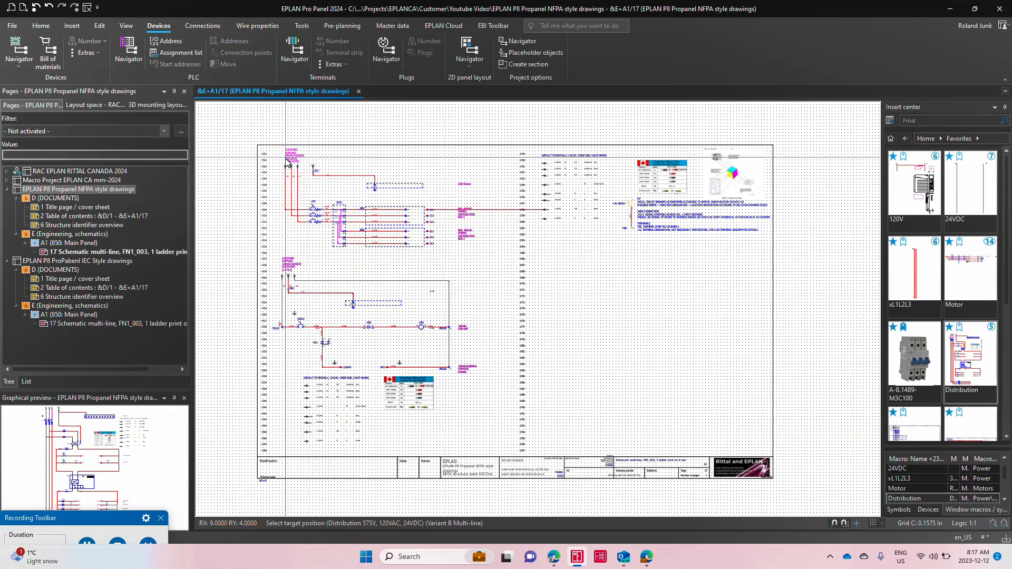
key("Tab")
key("Tab")
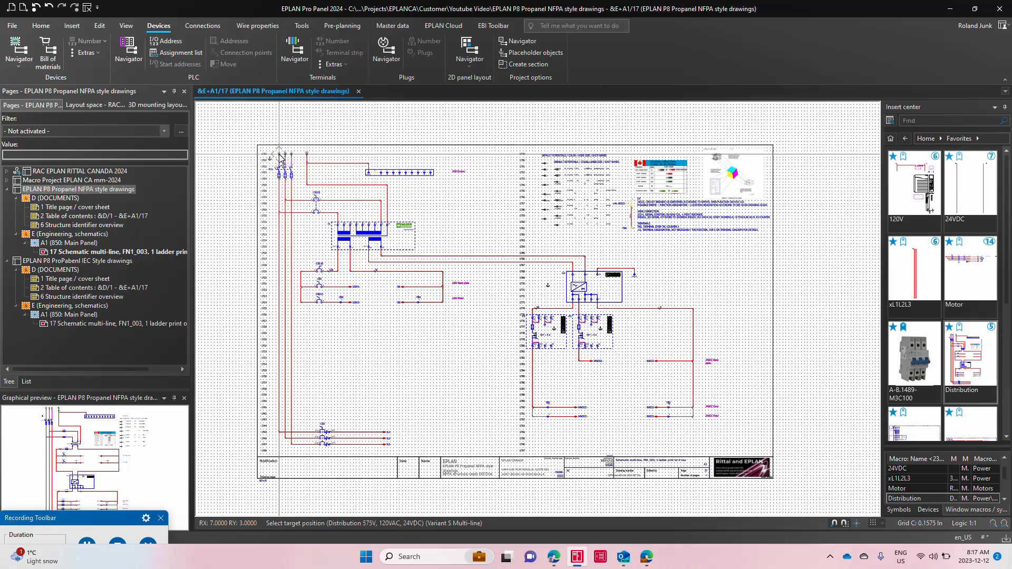
left_click(281, 158)
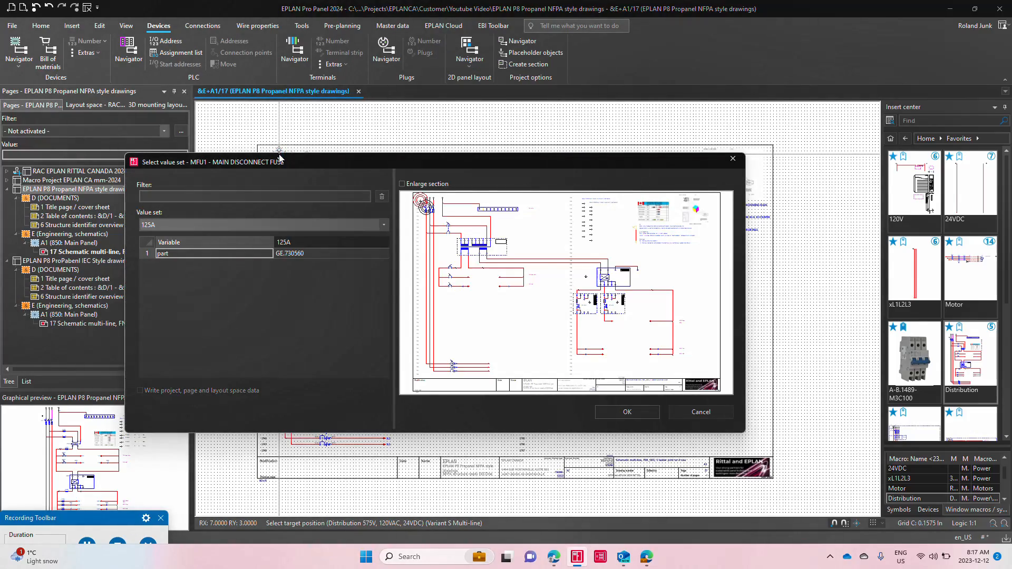
key("Return")
key("Return")
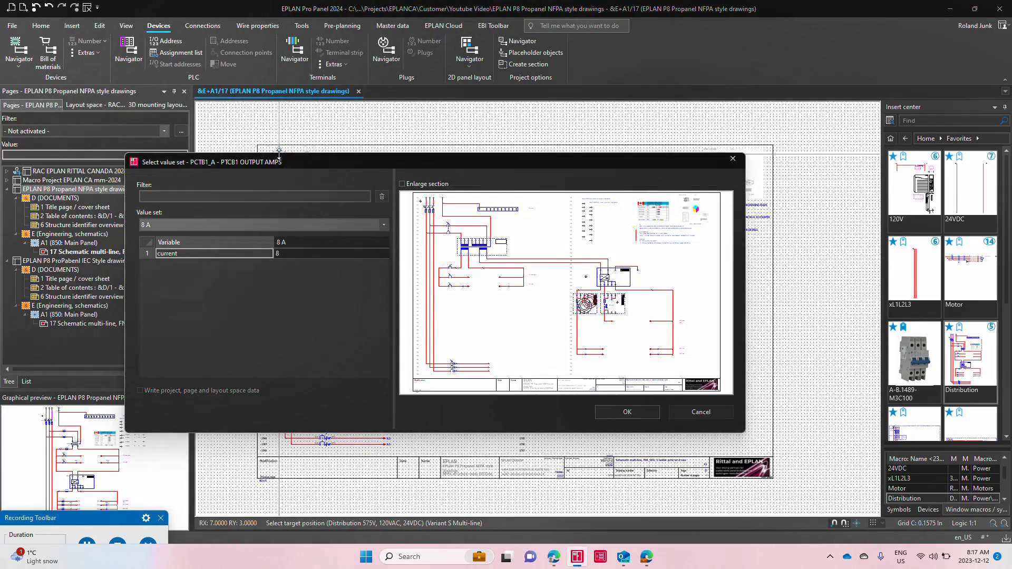
key("Return")
key("Return")
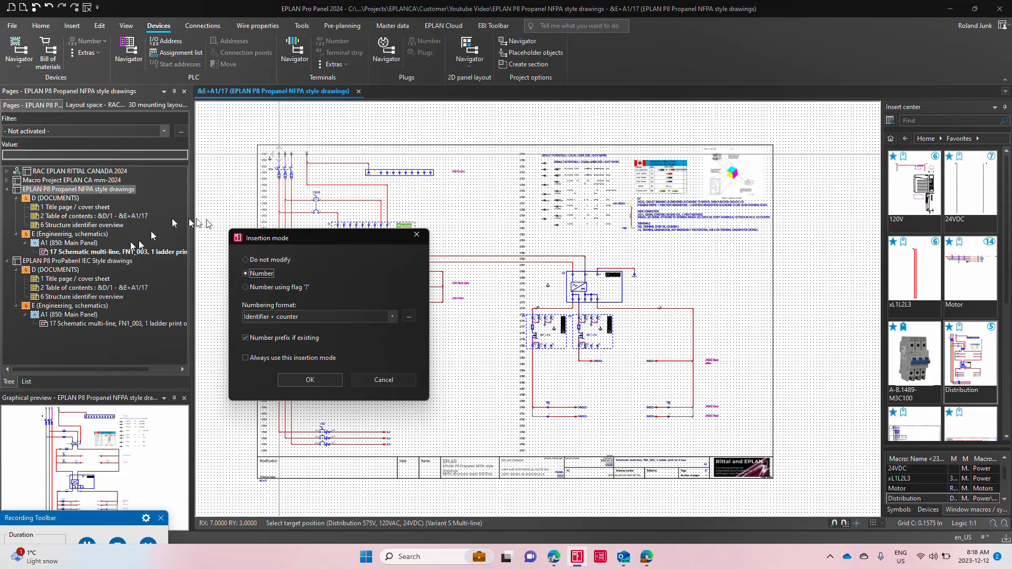
Step: Set the numbering format for the macro insertion to NFPA Offline Numbering
left_click(361, 317)
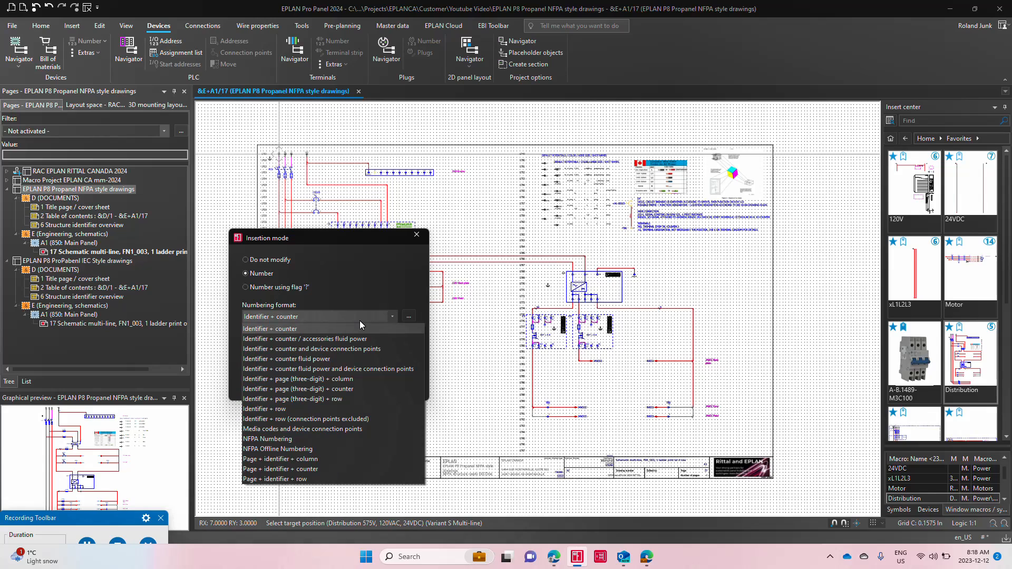
left_click(323, 438)
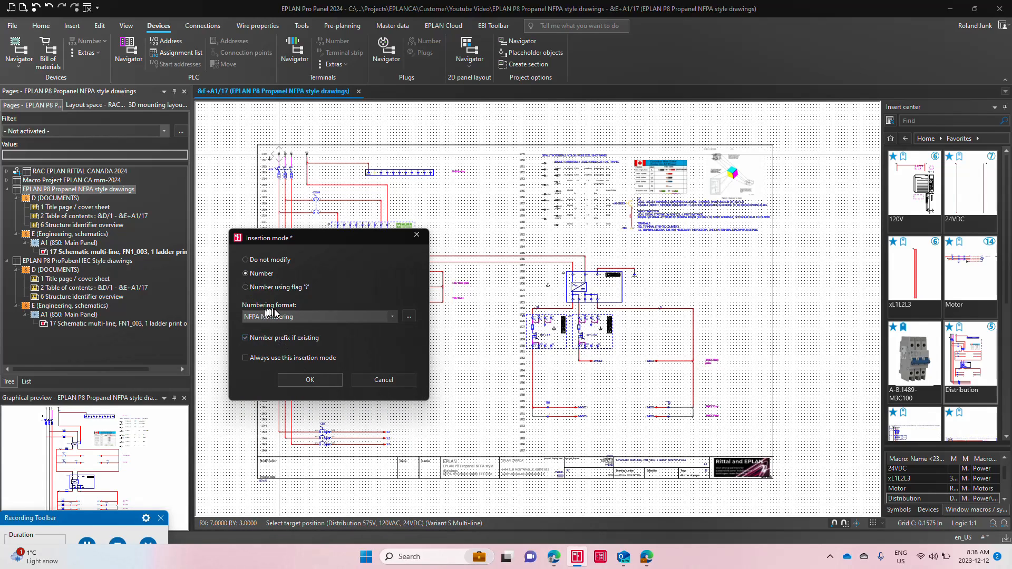
left_click(293, 319)
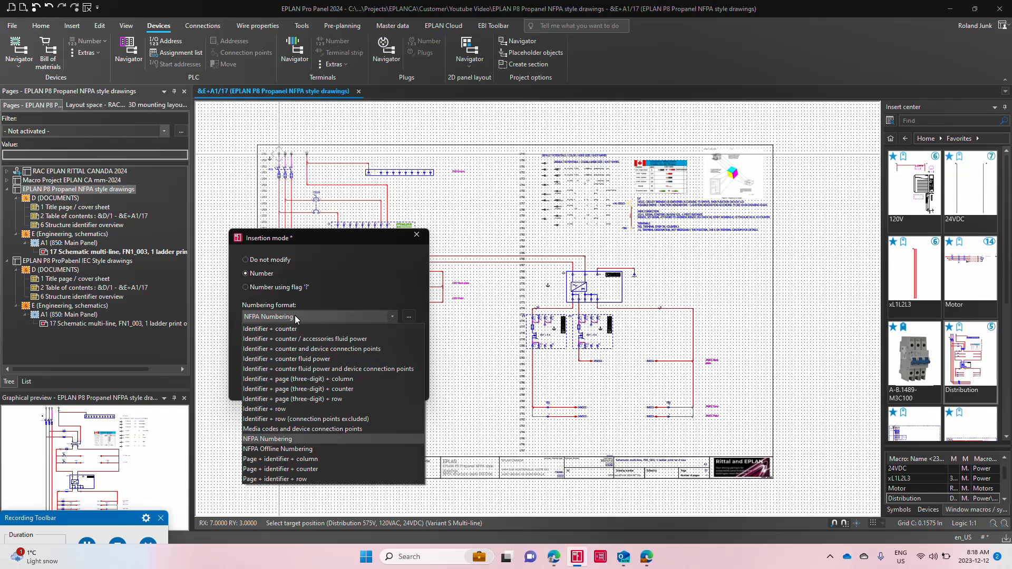
left_click(311, 450)
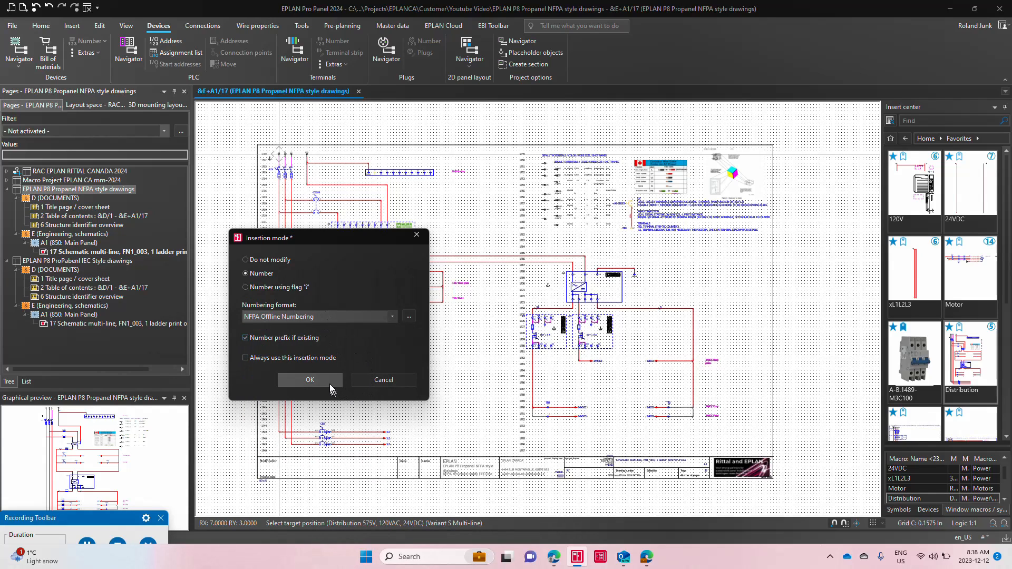
Step: Review the identifier and row elements in the general devices' DT format, then confirm the macro insertion with this numbering
left_click(409, 317)
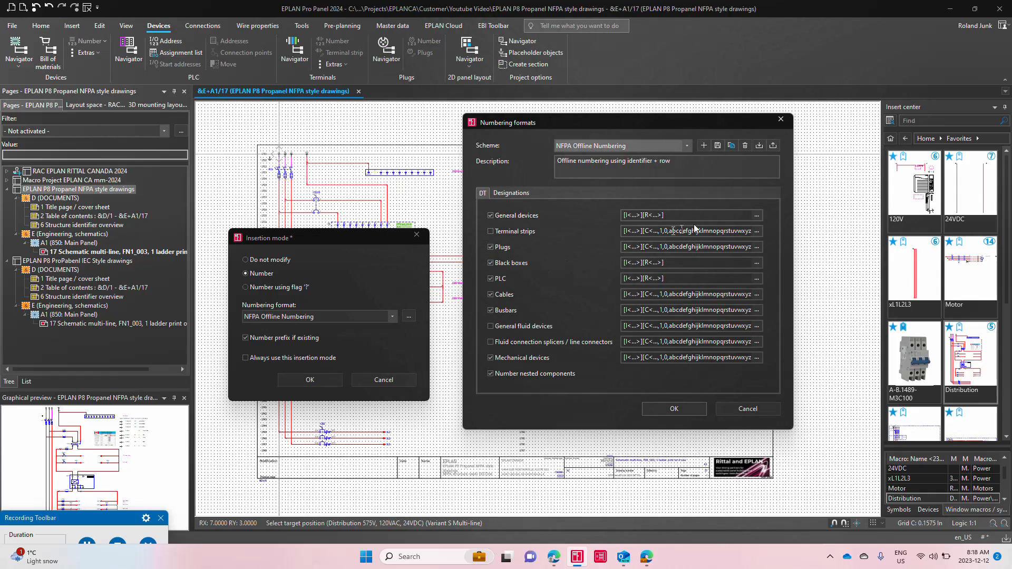
left_click(758, 216)
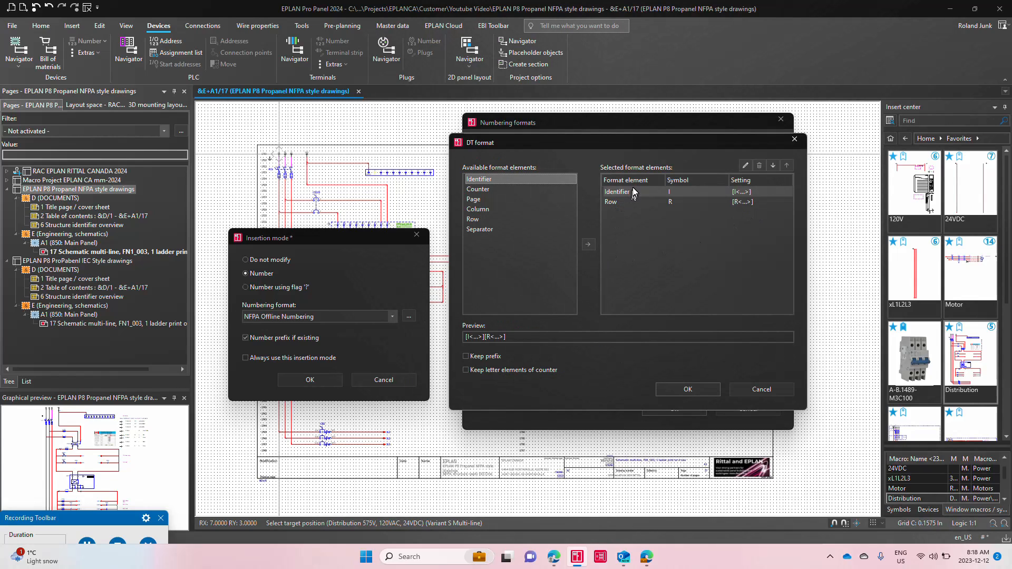
left_click(634, 191)
left_click(630, 203)
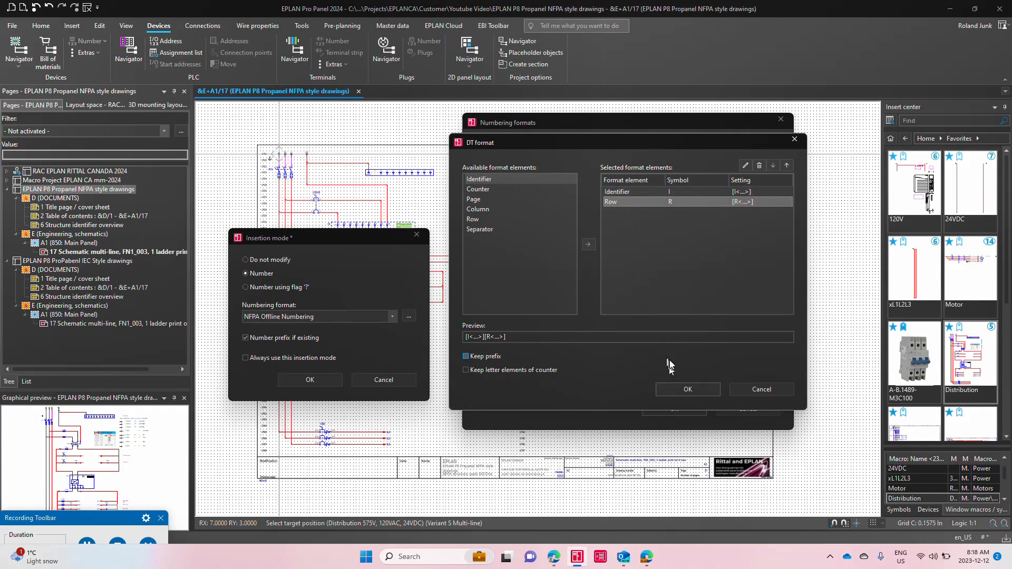
left_click(688, 389)
left_click(688, 413)
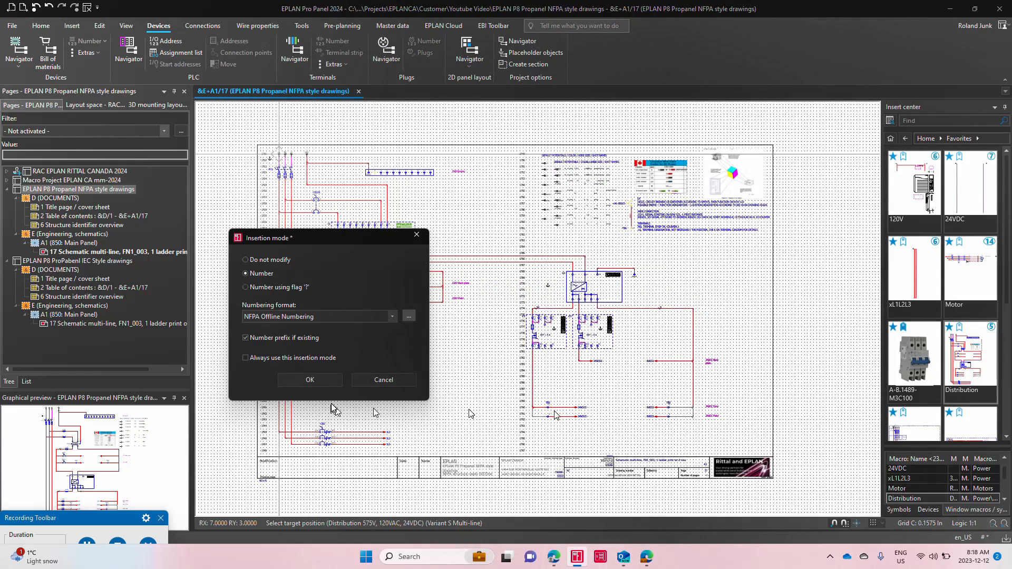
left_click(310, 380)
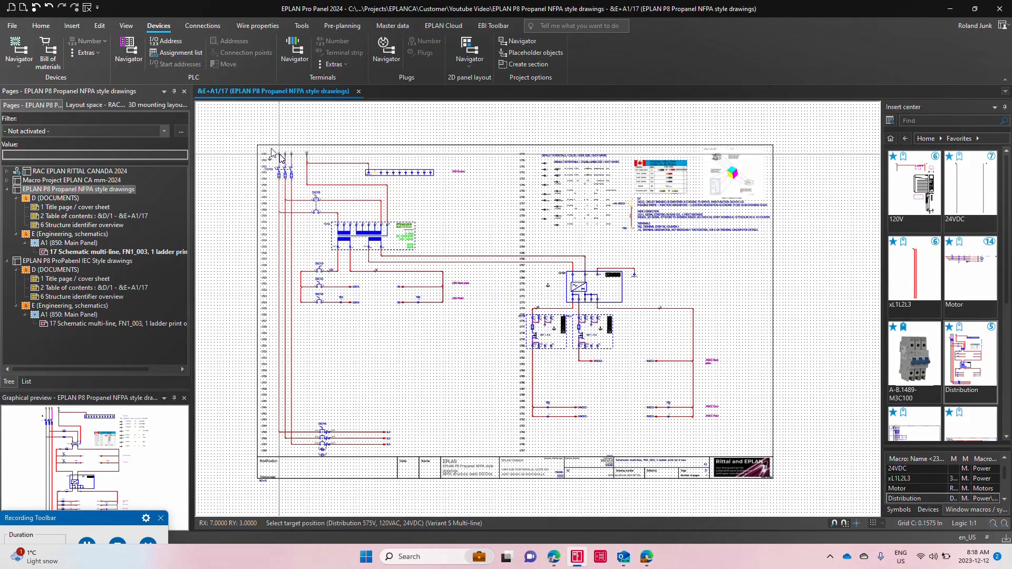
Step: Create a new multi-line schematic page &E+A1/18 with the plot frame FN1_003_1L_toprintB
right_click(126, 252)
left_click(157, 264)
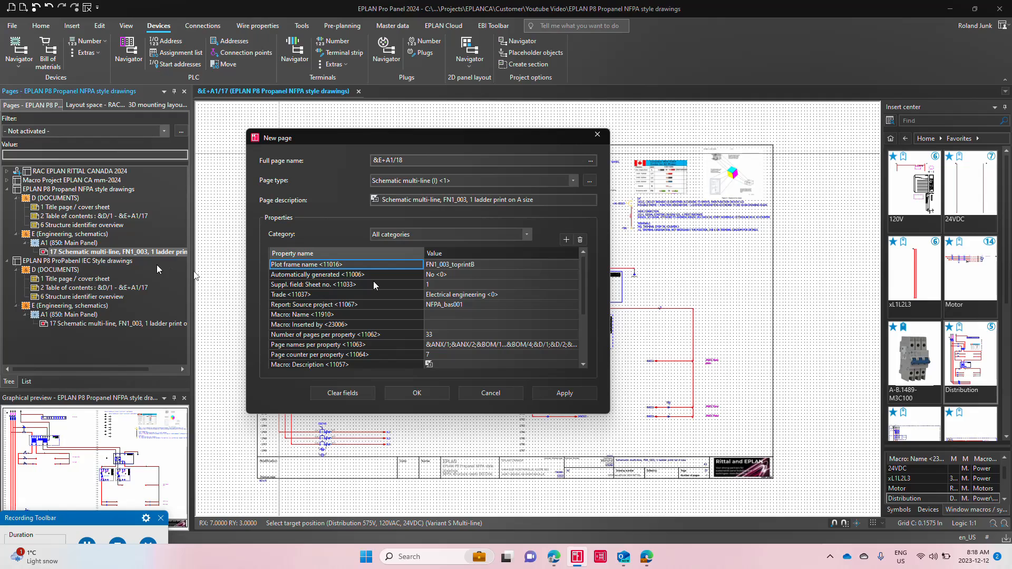
left_click(574, 265)
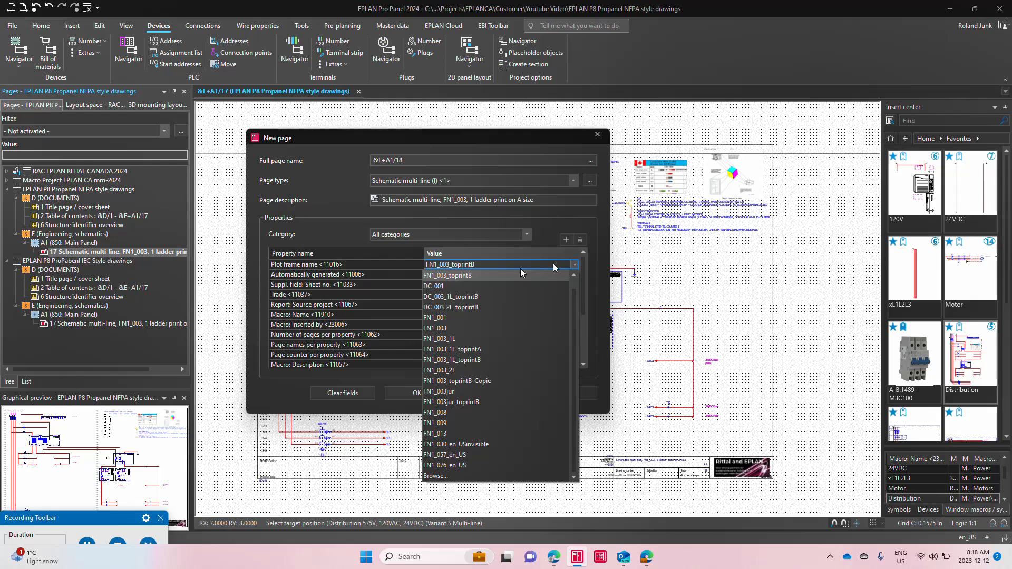
left_click(477, 360)
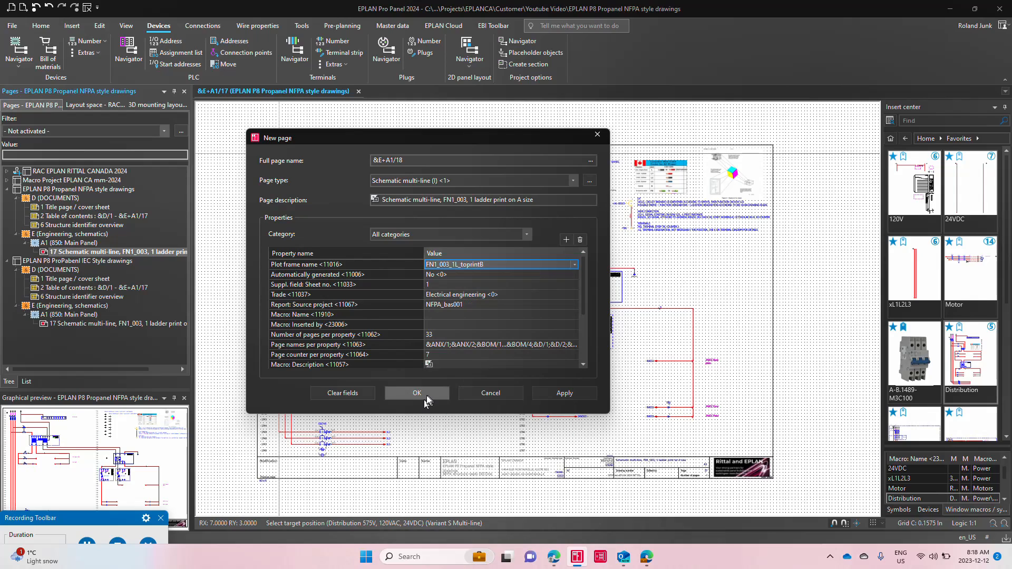
left_click(417, 393)
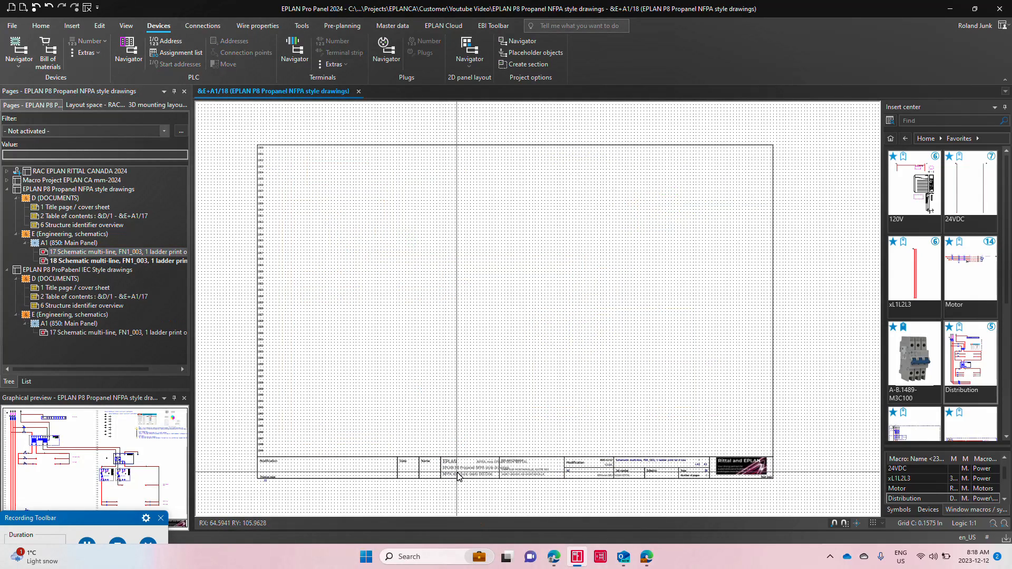
Step: Change the plot frame of page 18 to FN1_003_1L_toprintA
double_click(452, 471)
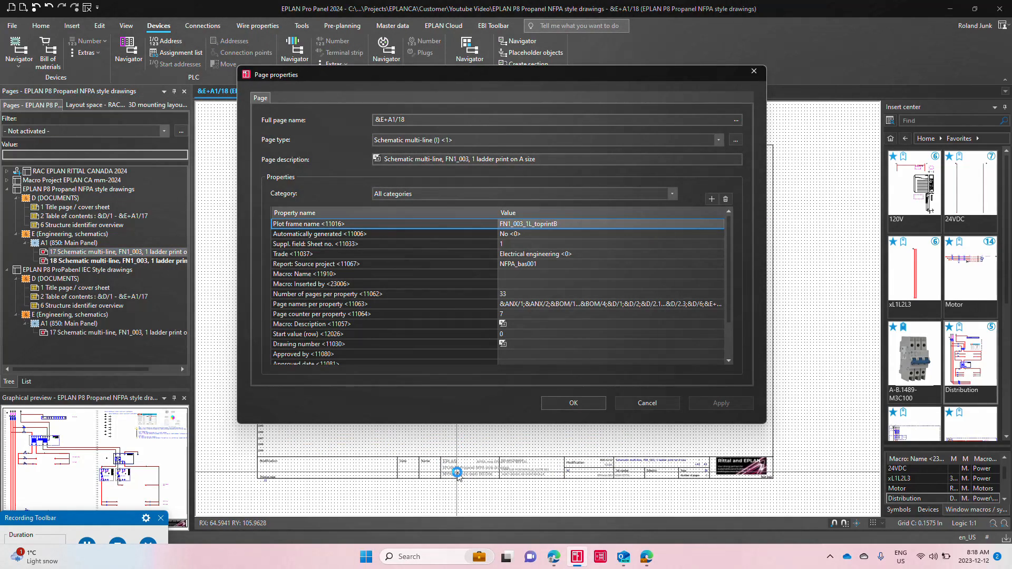
left_click(720, 224)
left_click(721, 224)
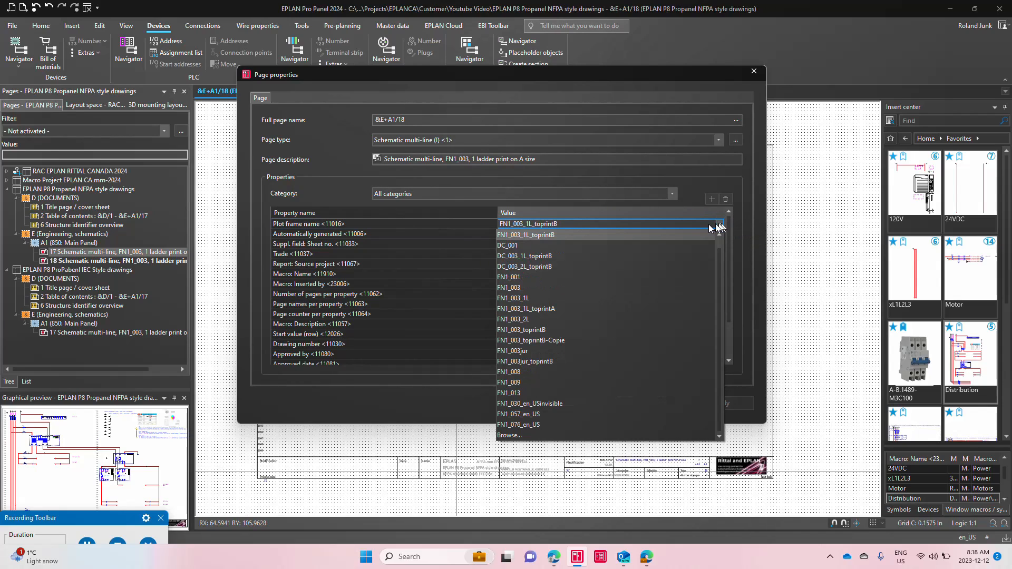
left_click(543, 308)
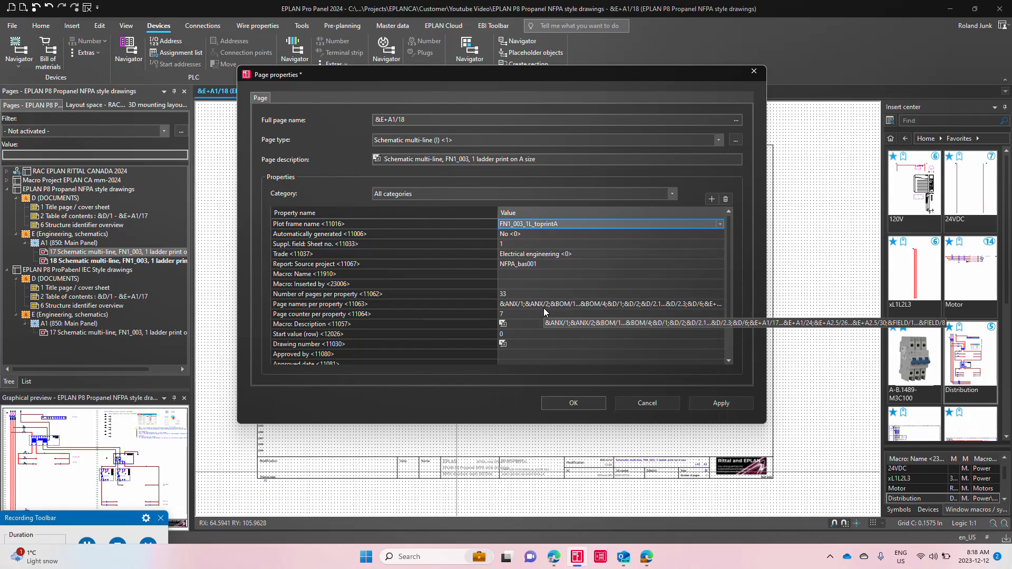
left_click(574, 401)
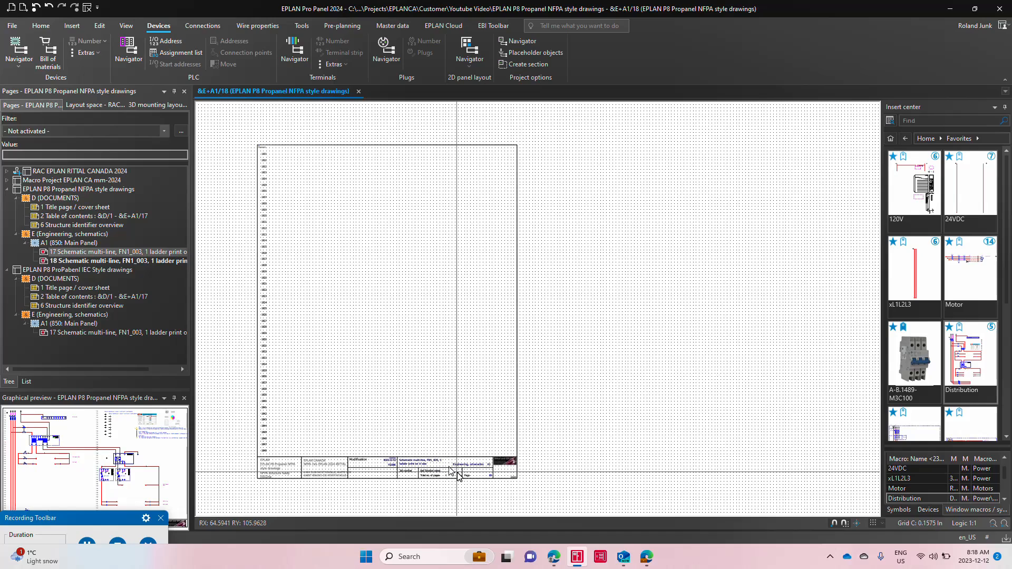
Step: Change the plot frame of page 18 to FN1_003_toprintB in its page properties
left_click(444, 25)
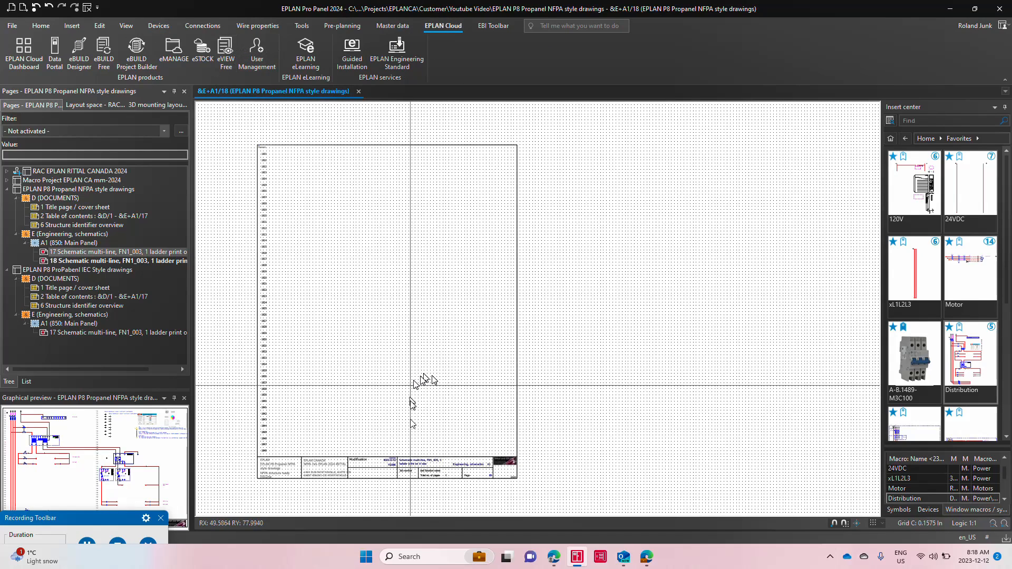
double_click(407, 471)
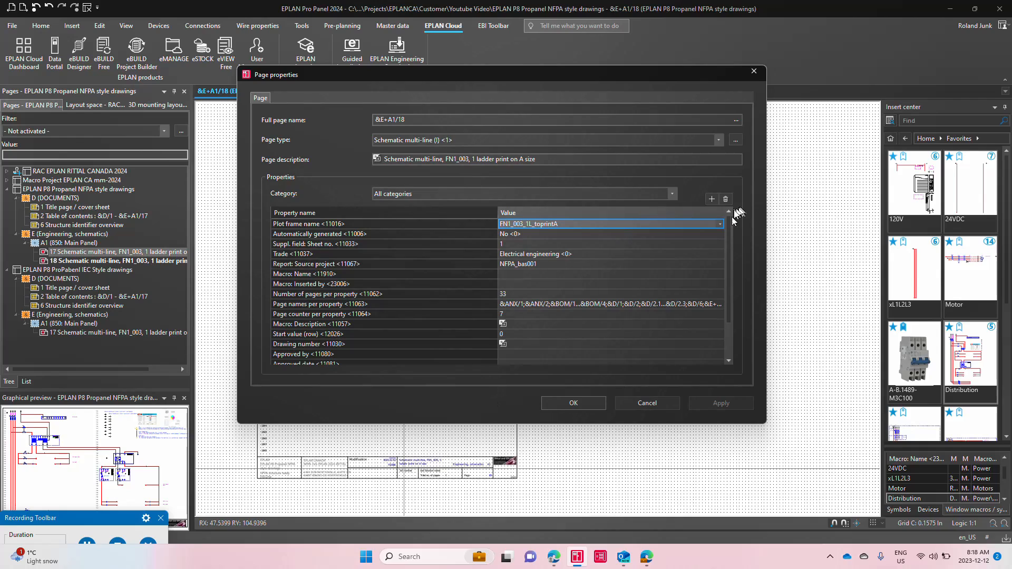
left_click(720, 223)
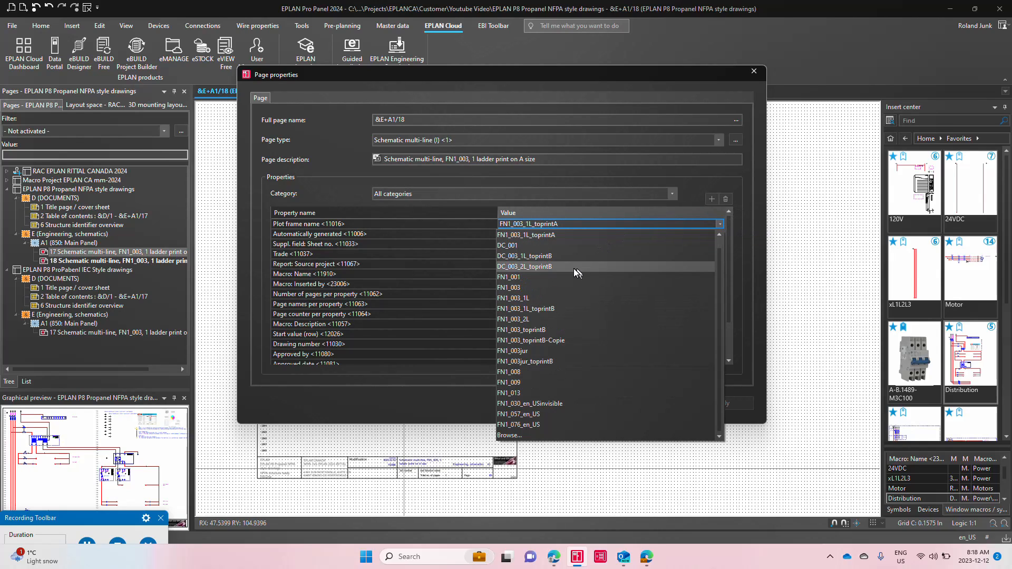
left_click(568, 331)
left_click(577, 403)
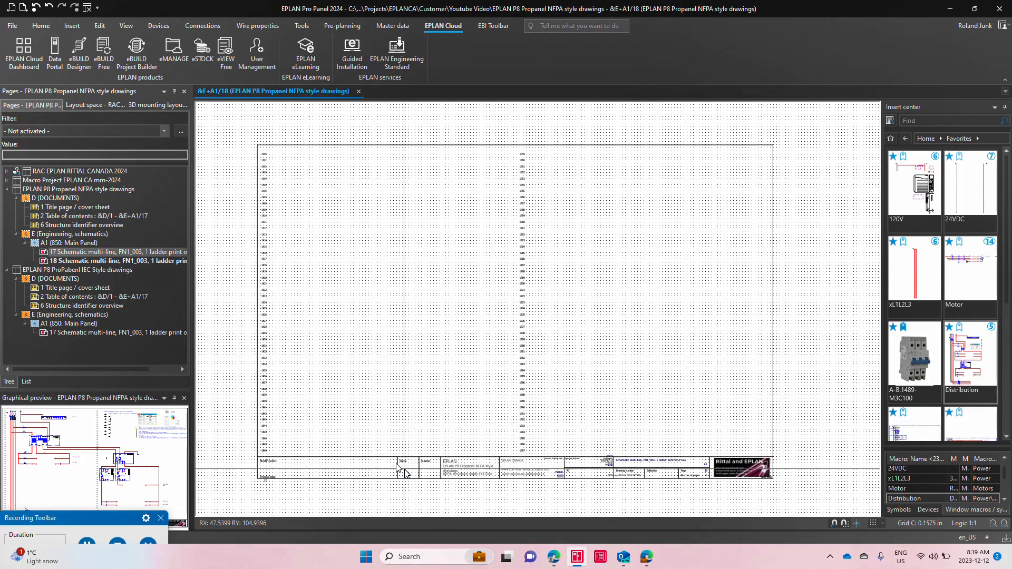
Step: Insert the xL1L2L3 macro, variant A, at the first row of page 18 with value set 1
left_click_drag(915, 274, 356, 221)
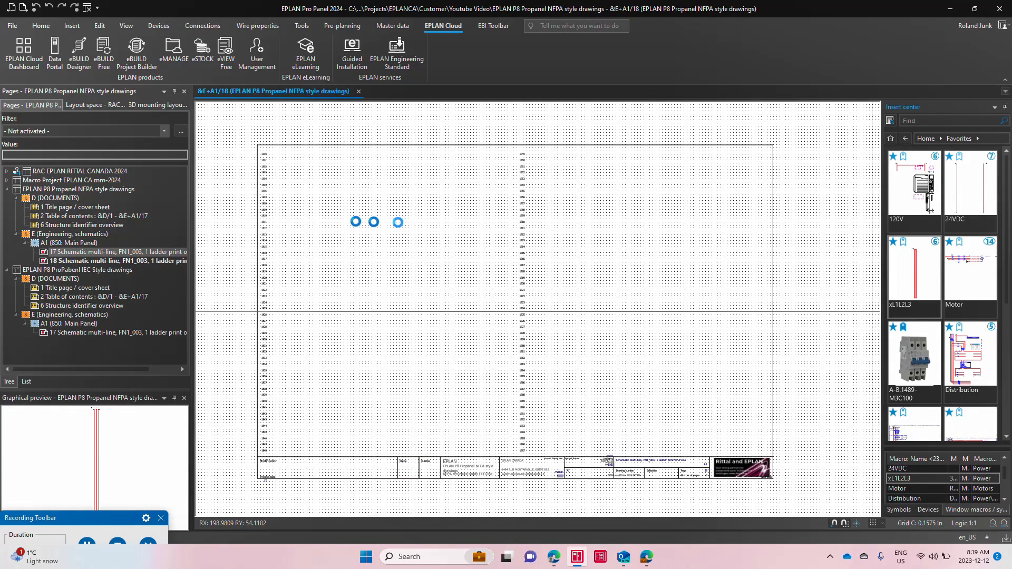
left_click(280, 155)
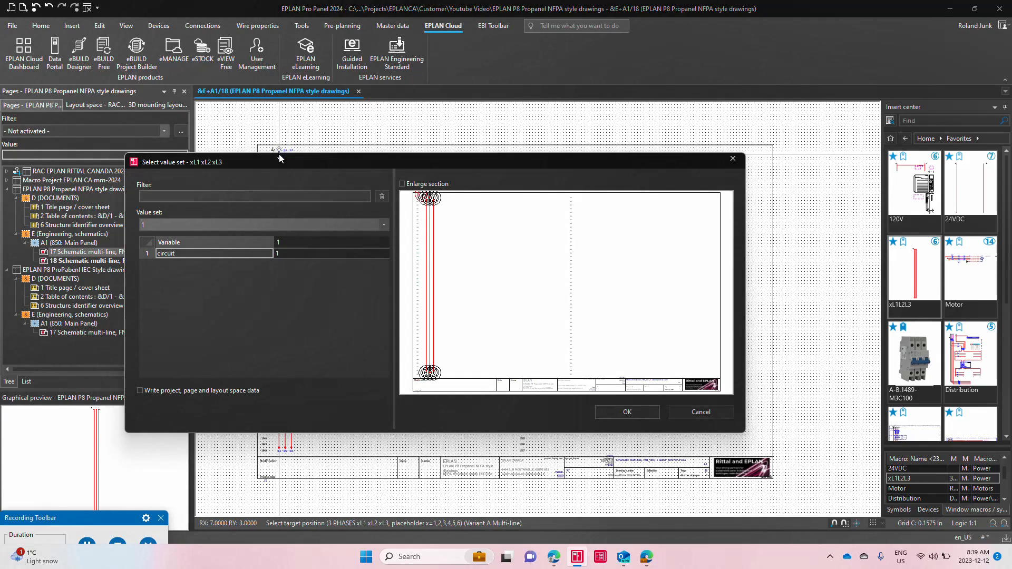
key("Return")
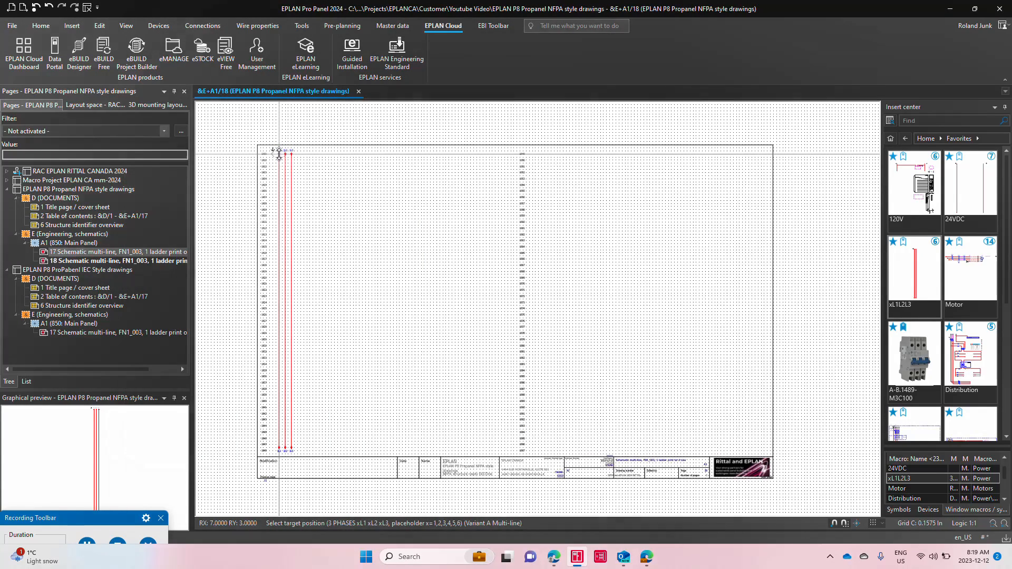
Step: Insert variant W of the Motor macro on phase 1L1 at row 1804, using value set 1HP (1.6FLA) and numbering its devices
left_click(981, 272)
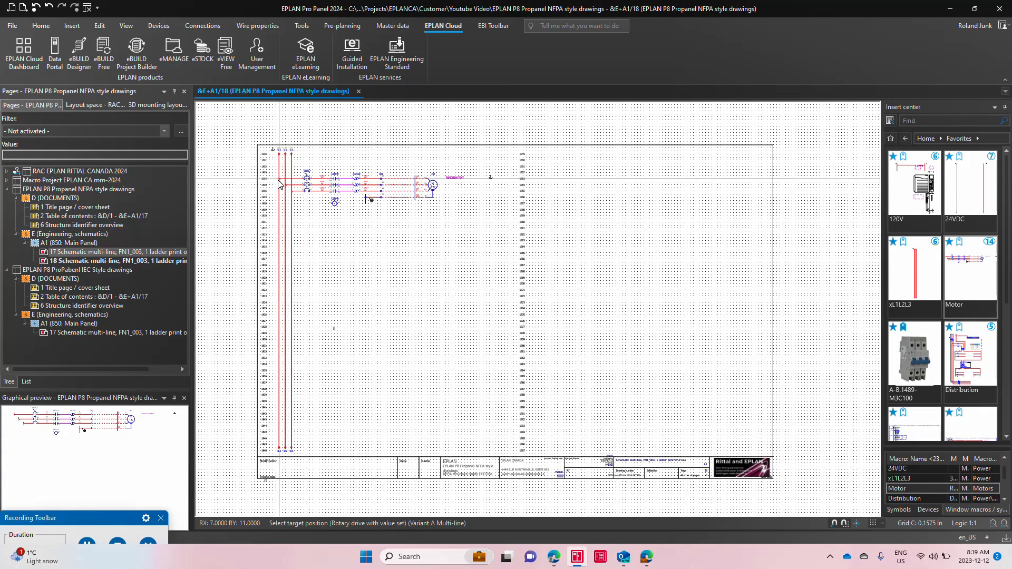
key("Tab")
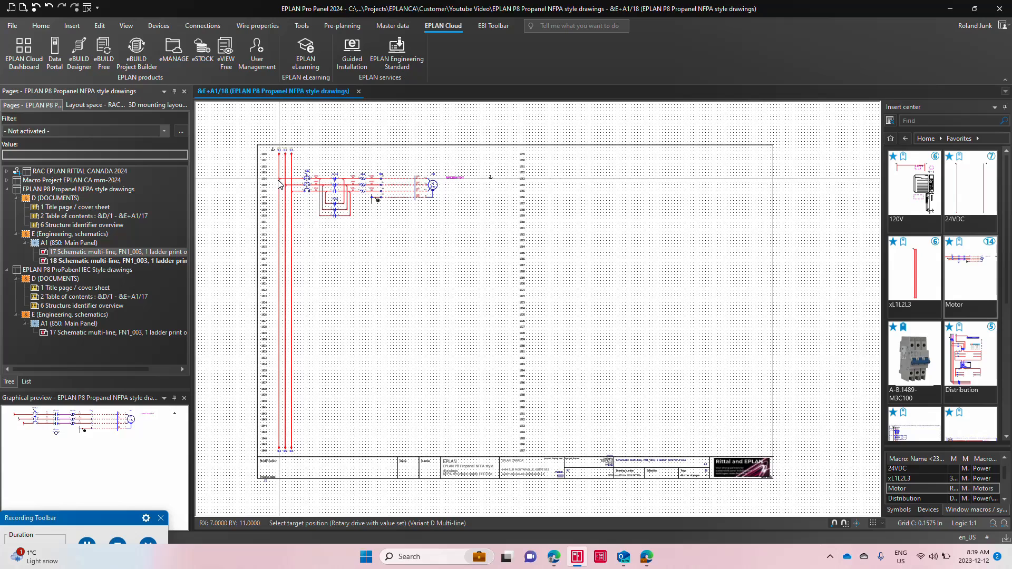
key("Tab")
key("Tab")
key("Tab")
key("Tab")
key("Tab")
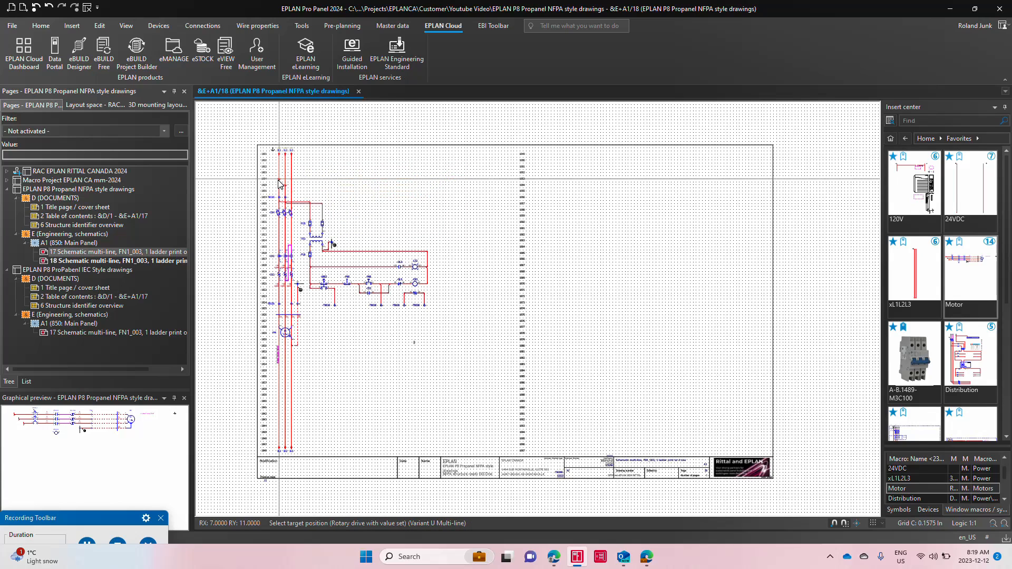
key("Tab")
key("Tab")
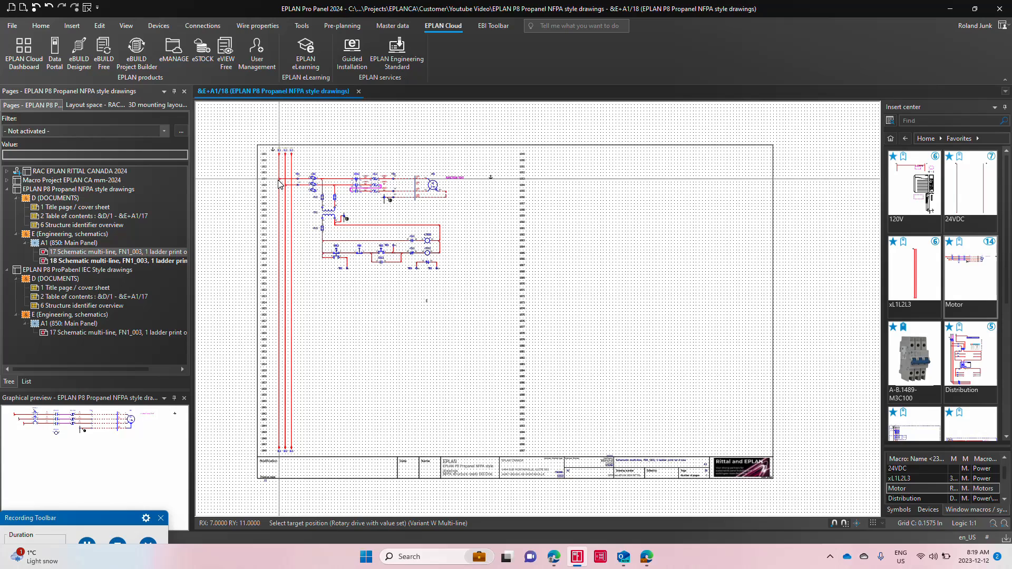
left_click(280, 180)
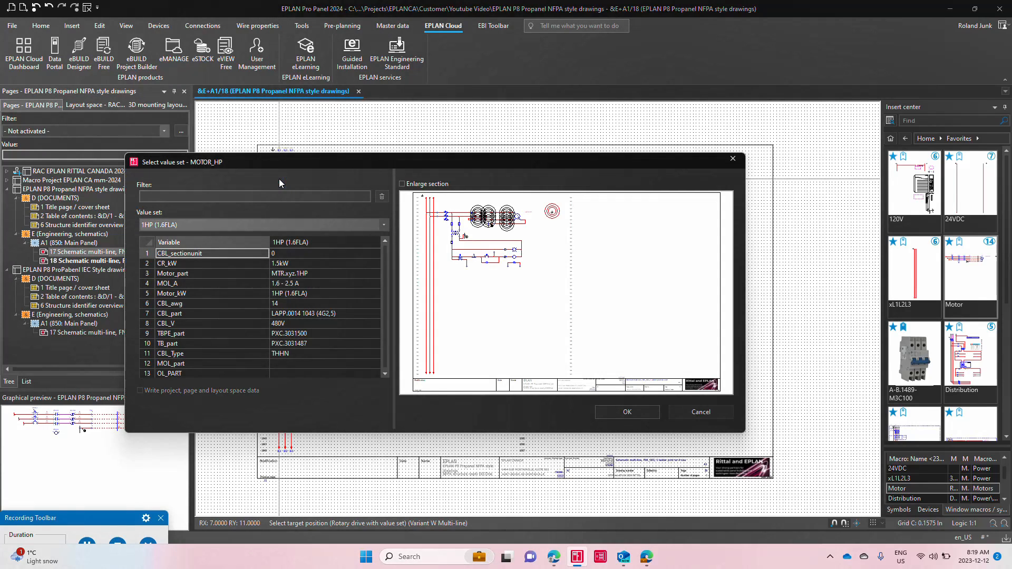
key("Return")
key("Return")
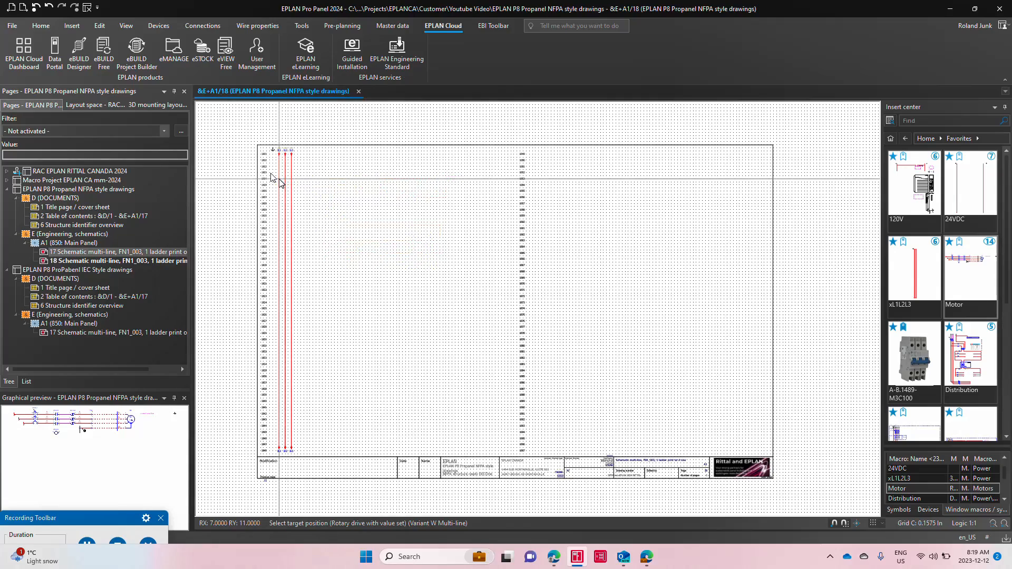
scroll(278, 163, "up", 4)
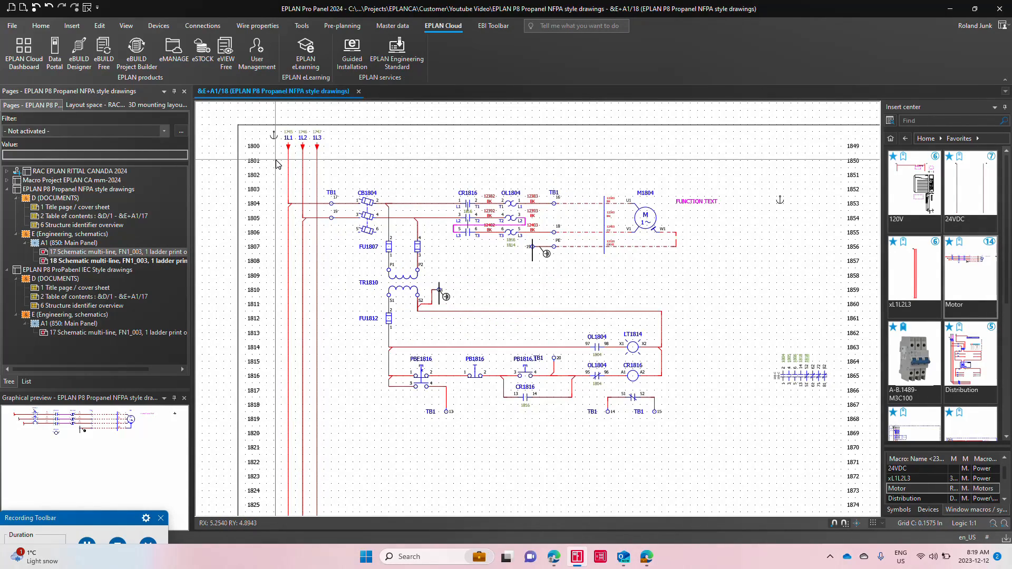
left_click_drag(347, 303, 688, 469)
key("Escape")
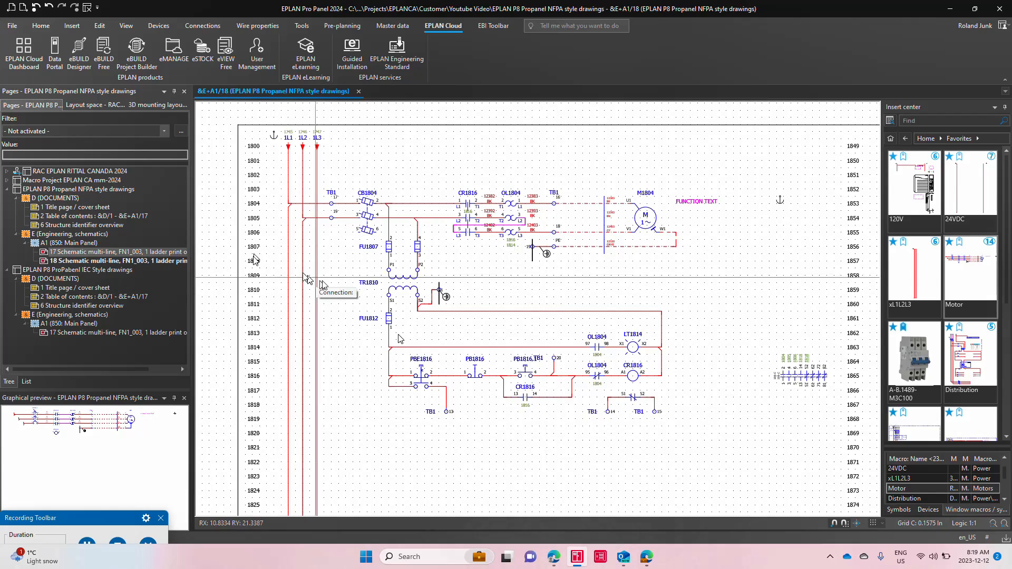
Step: Create a new multi-line schematic page &E+A1/19 with the plot frame FN1_003_toprintB
right_click(159, 262)
left_click(181, 271)
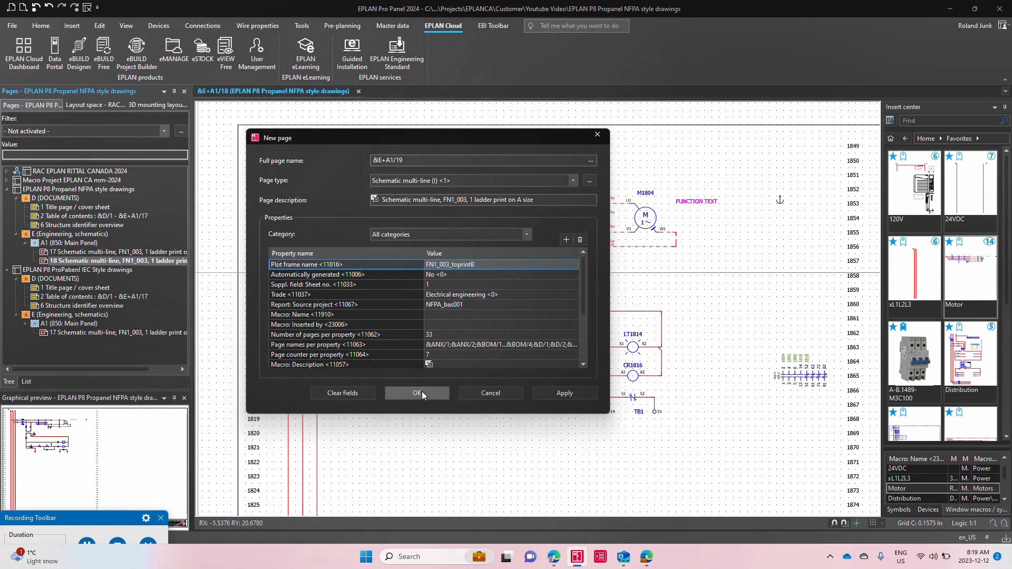
left_click(417, 393)
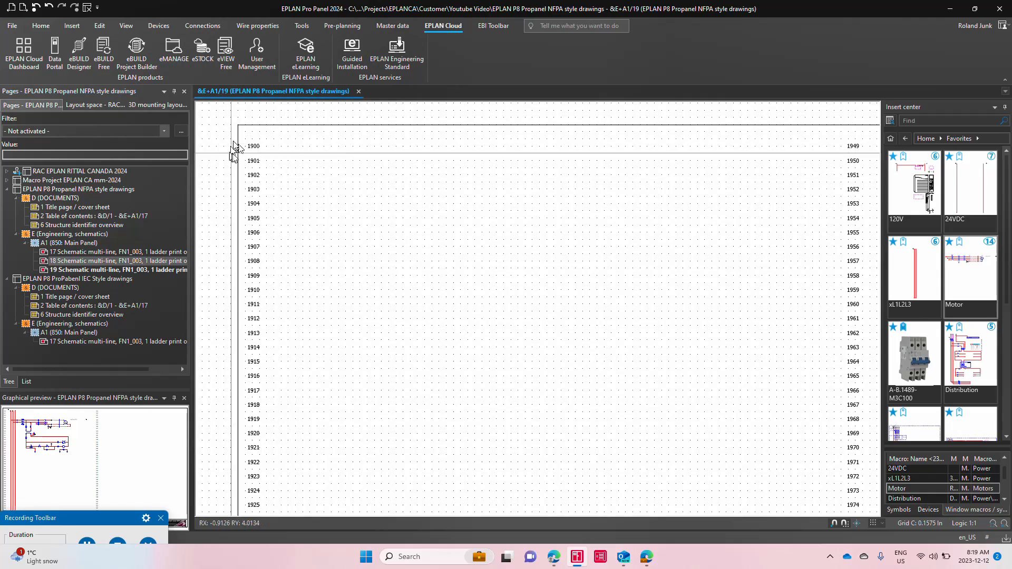
Step: Insert the two-ladder variant B of the xL1L2L3 macro at row 1900, with value set 2 for the second ladder
scroll(227, 180, "down", 2)
left_click(907, 275)
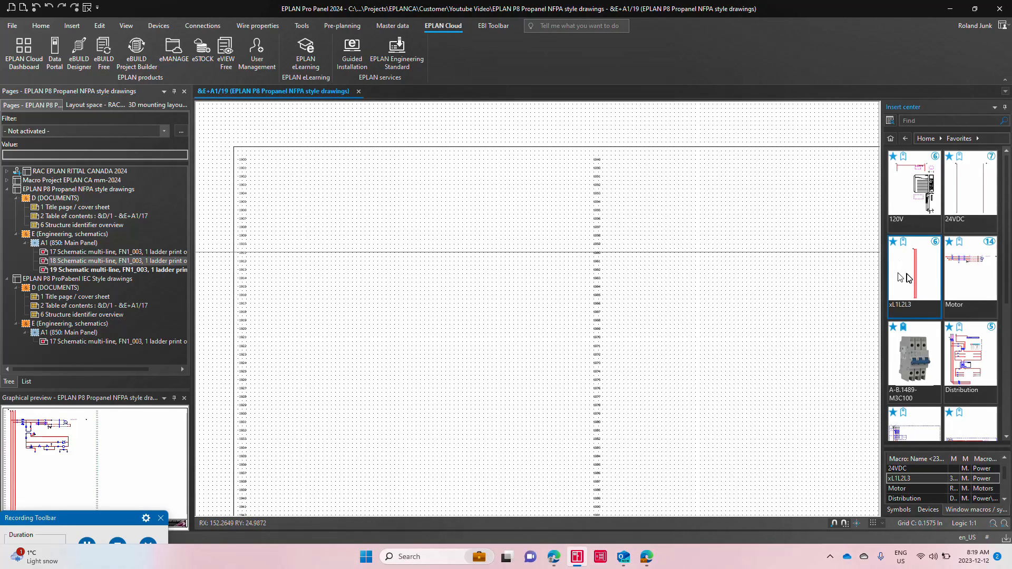
left_click_drag(907, 278, 333, 201)
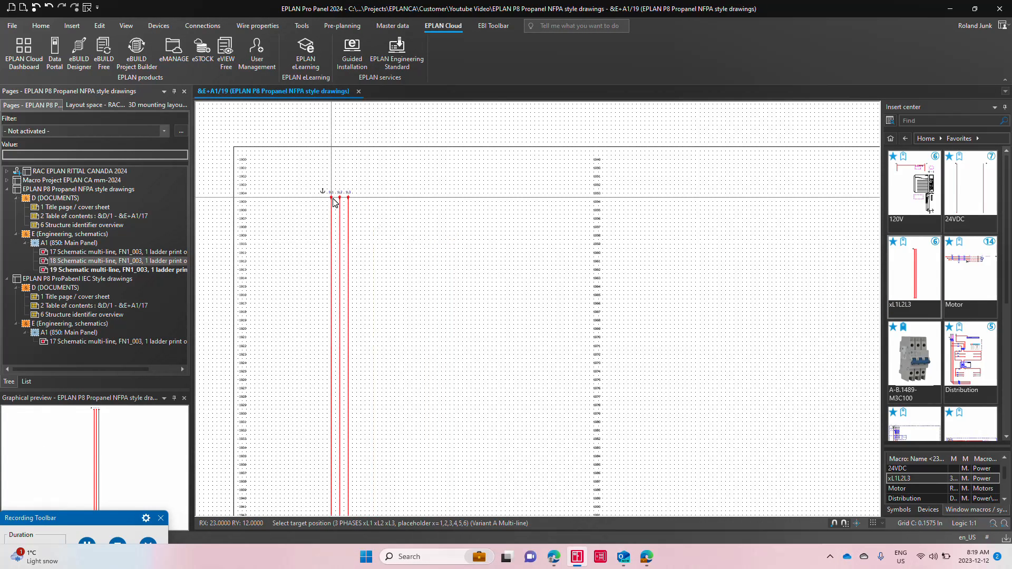
key("Tab")
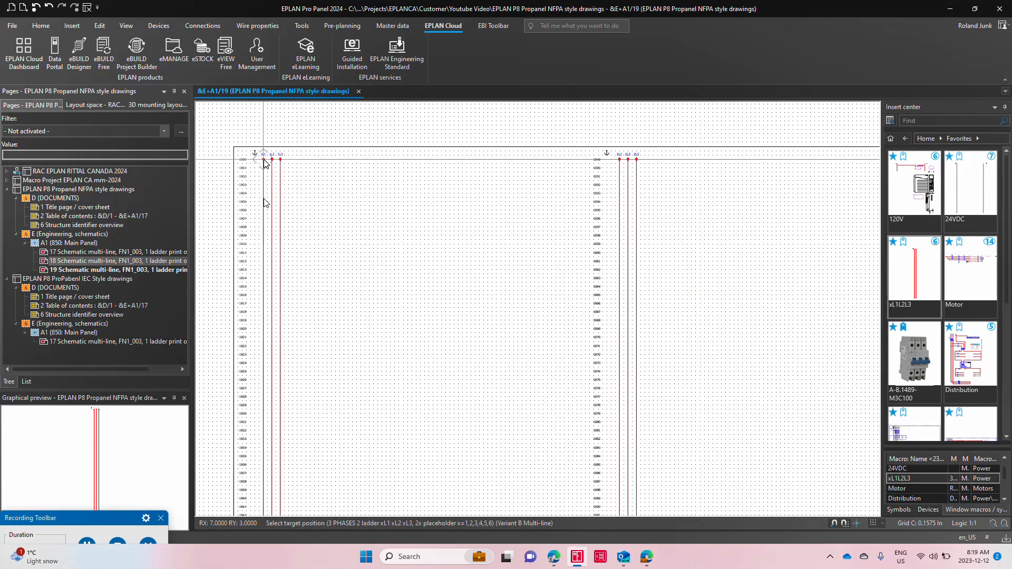
left_click(264, 159)
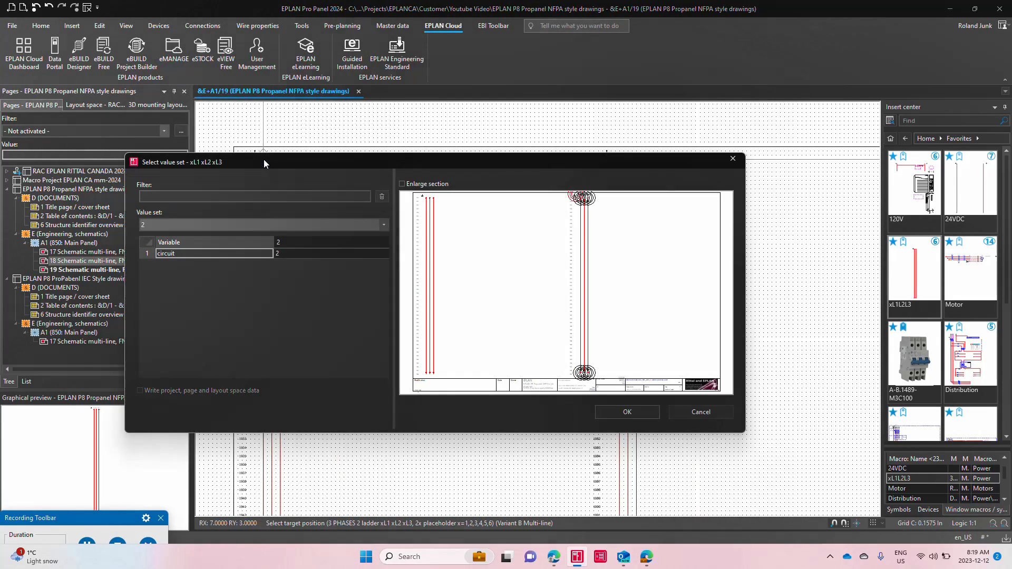
key("Return")
key("Escape")
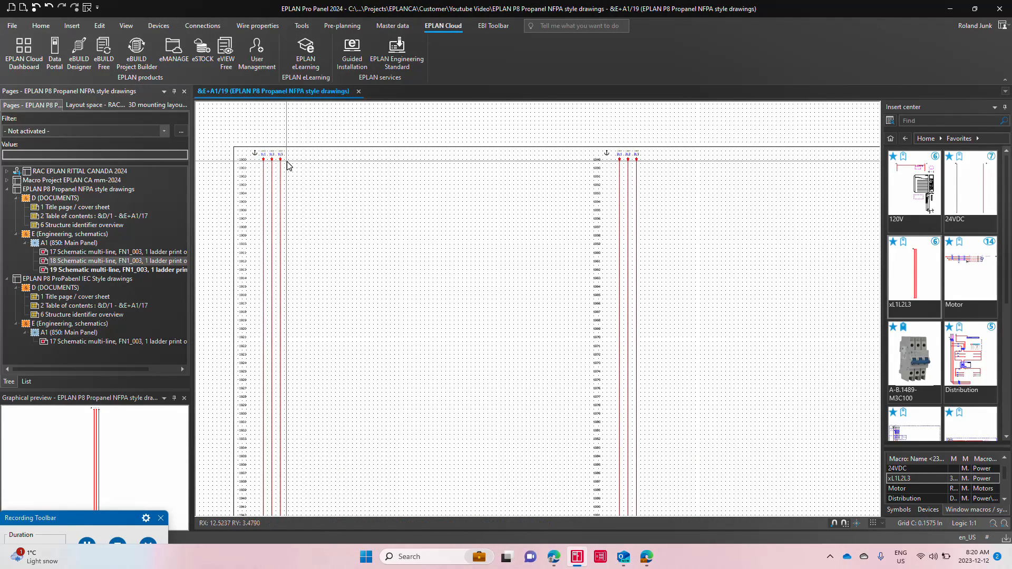
scroll(248, 153, "up", 5)
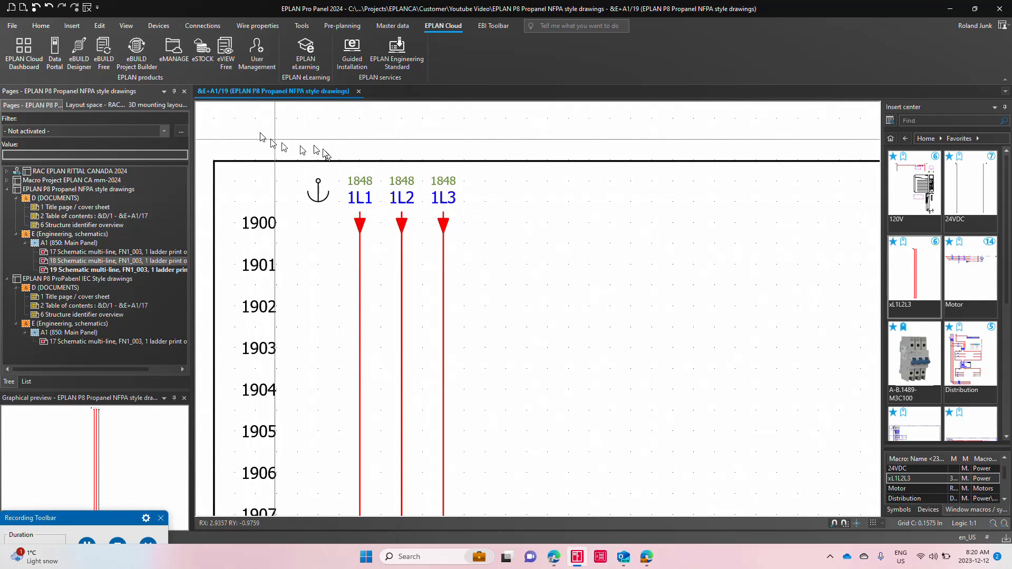
scroll(231, 130, "down", 2)
scroll(231, 129, "down", 2)
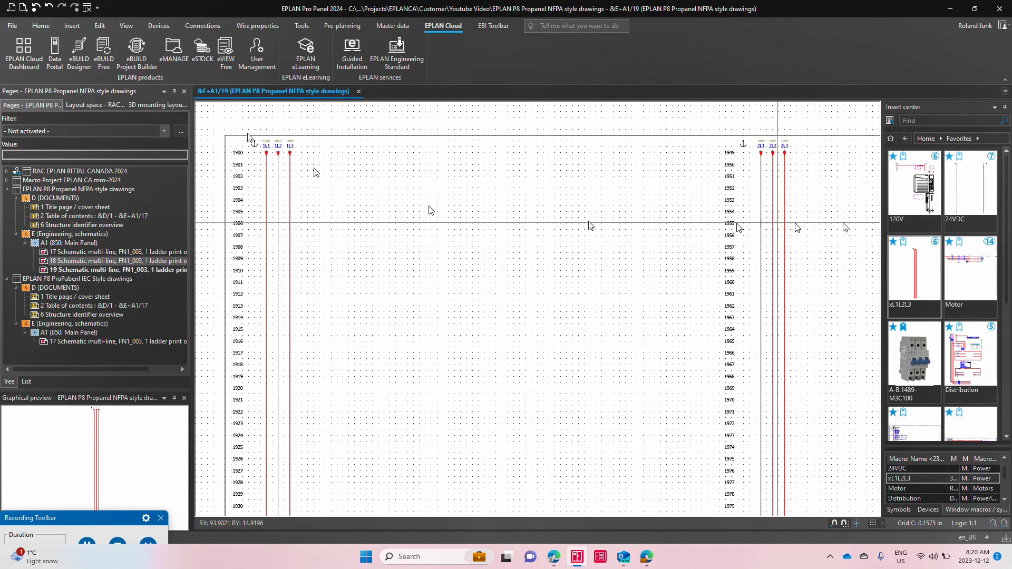
Step: Place variant U of the Motor macro beside the first ladder at row 1903, numbering its devices with NFPA Offline Numbering
left_click_drag(964, 276, 335, 219)
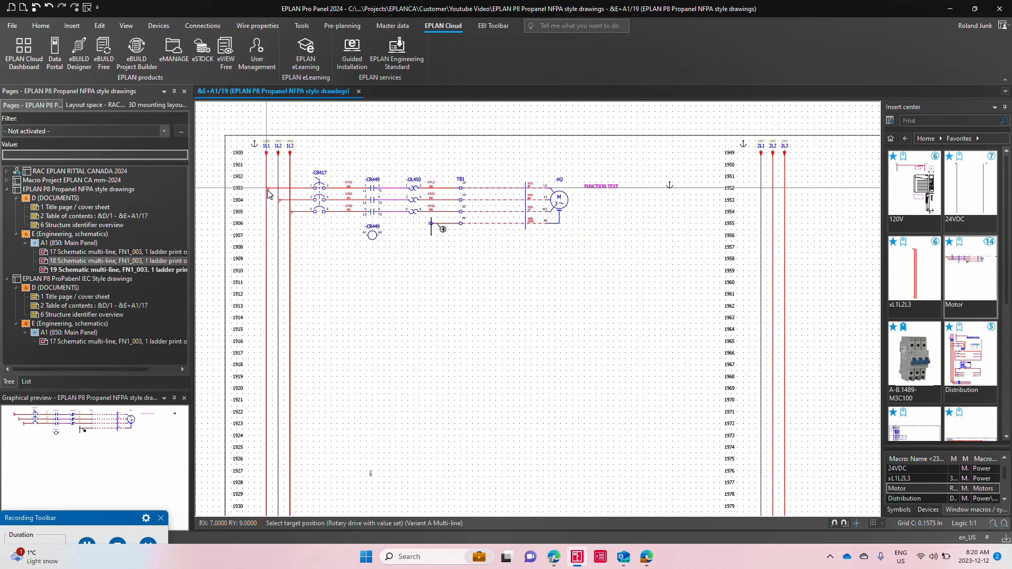
key("Tab")
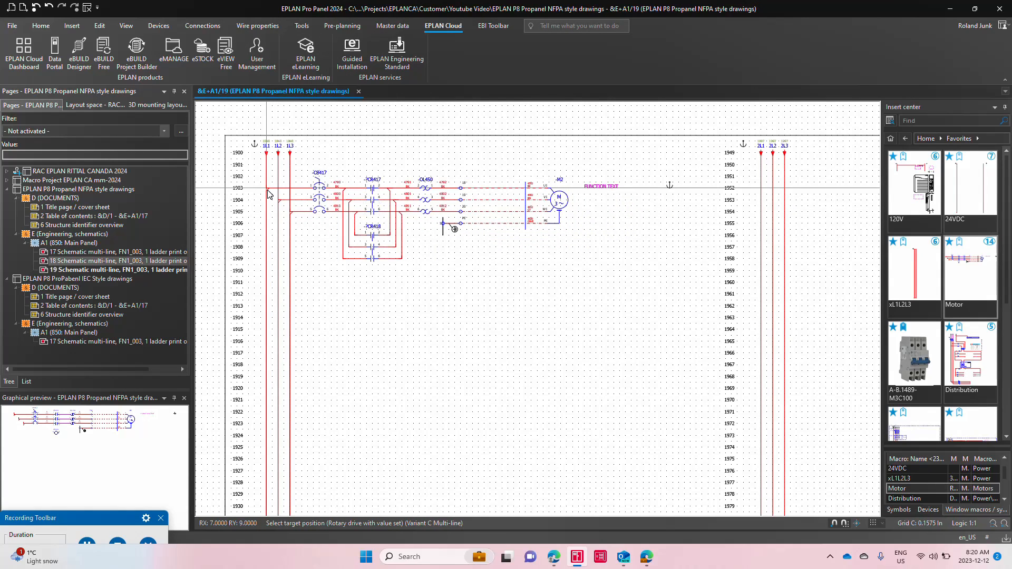
key("Tab")
key("Tab")
key("Tab")
key("Tab")
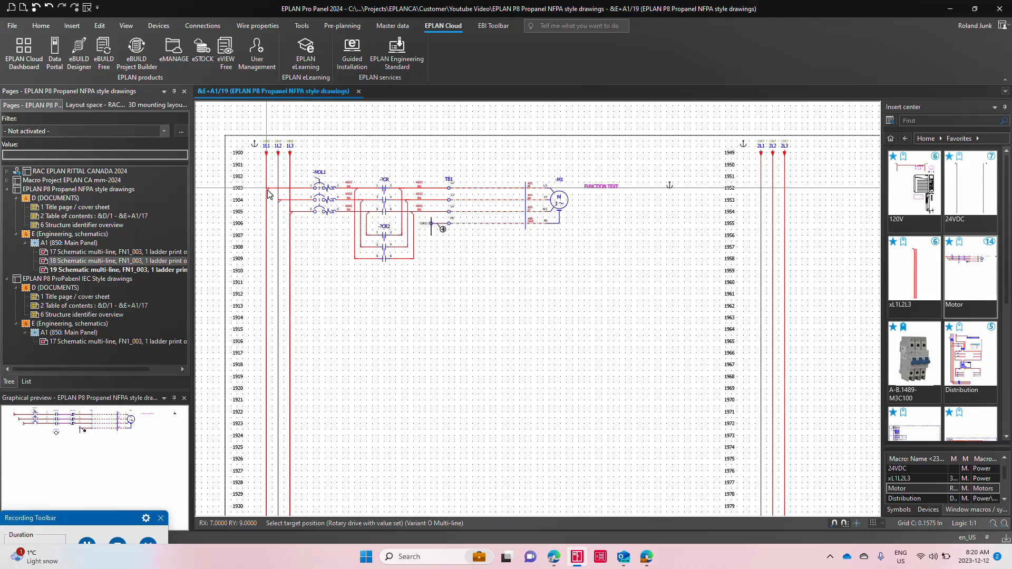
key("Tab")
key("Tab")
key("Tab")
key("Tab")
key("Tab")
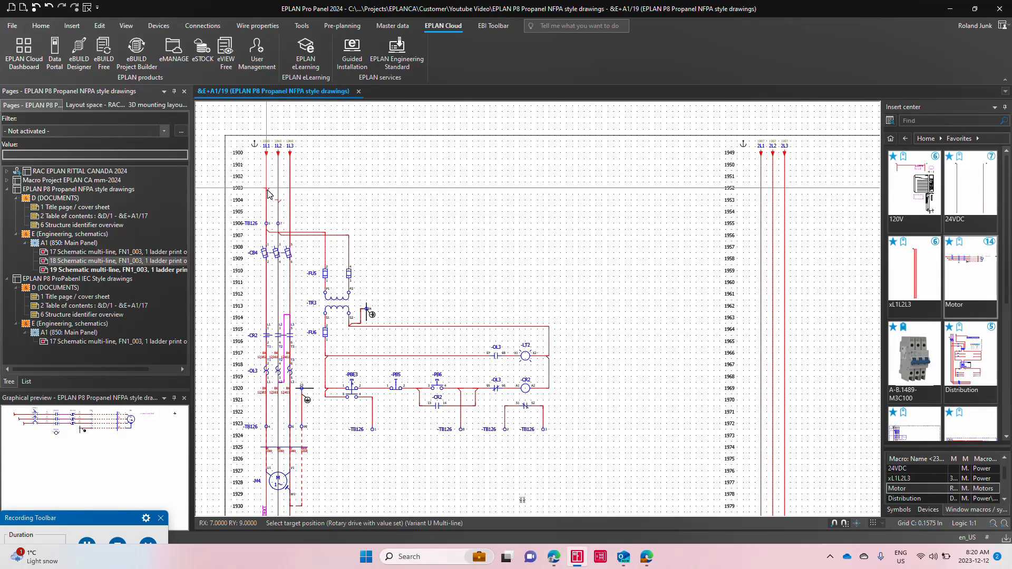
left_click(328, 191)
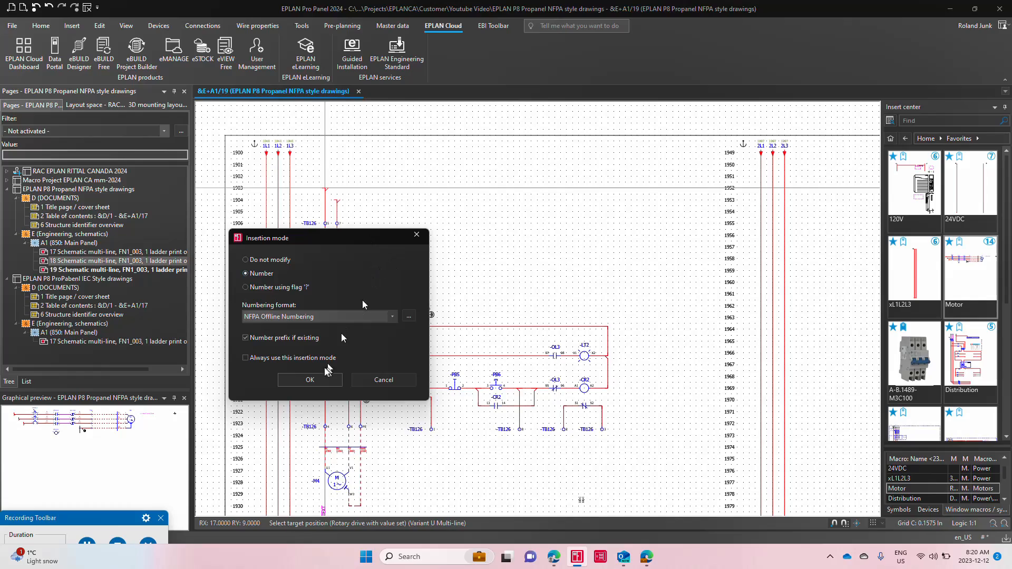
left_click(310, 380)
scroll(468, 234, "down", 3)
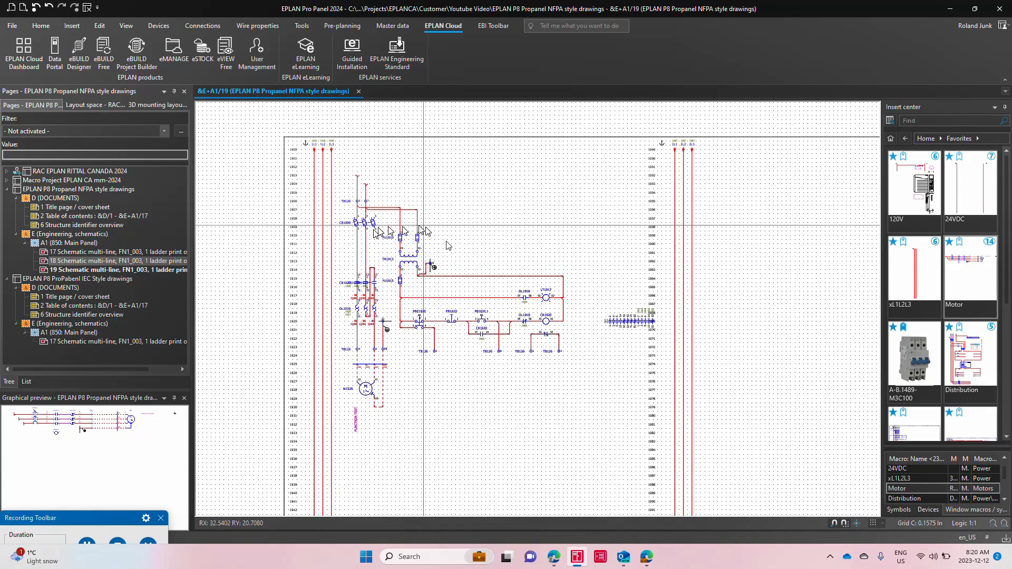
scroll(453, 306, "up", 2)
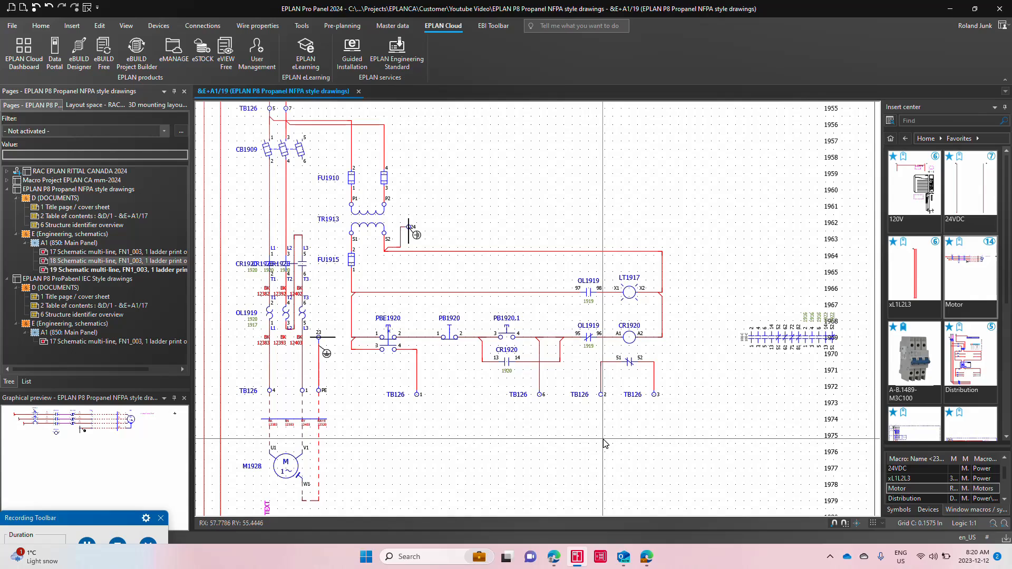
Step: Replace the open connection ends above terminals TB126 at rows 1903 and 1904 with angle symbols
scroll(568, 439, "down", 2)
scroll(326, 165, "up", 2)
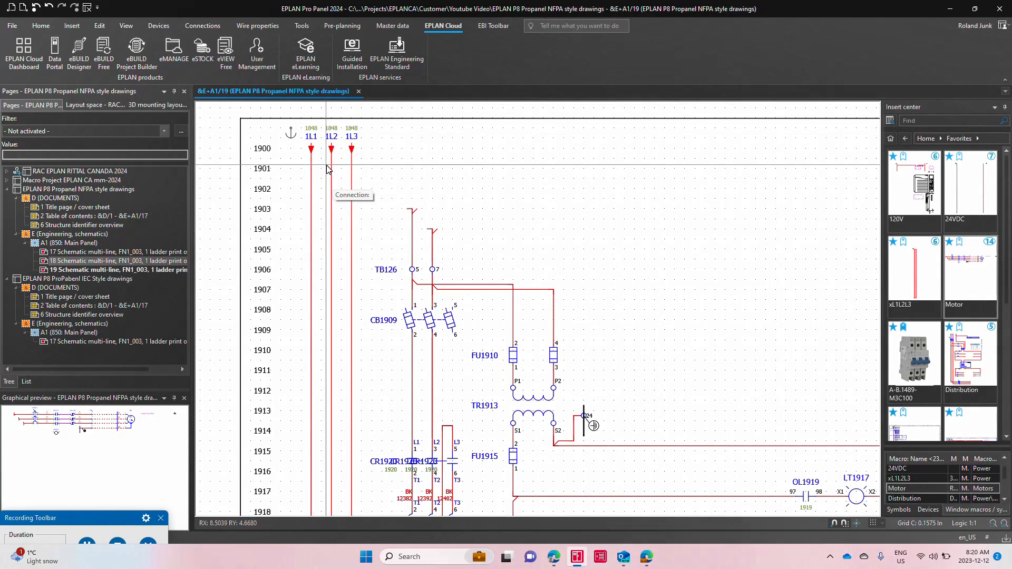
left_click(73, 26)
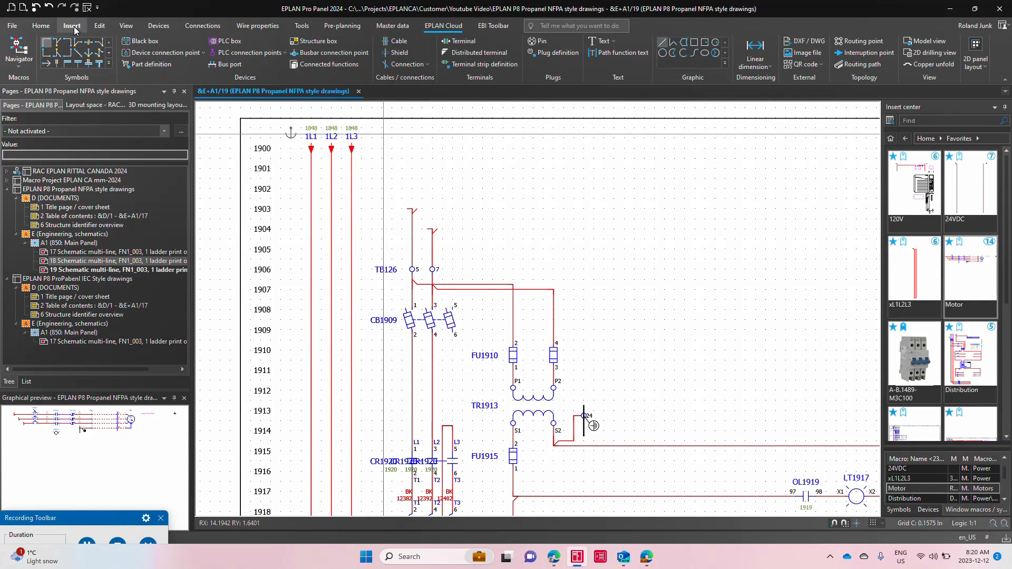
left_click(67, 42)
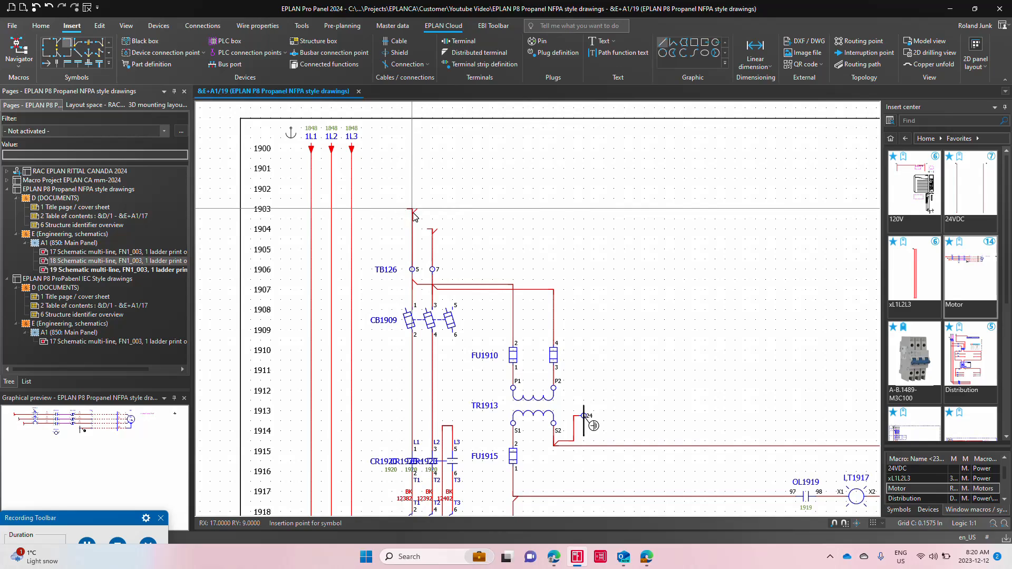
left_click(413, 209)
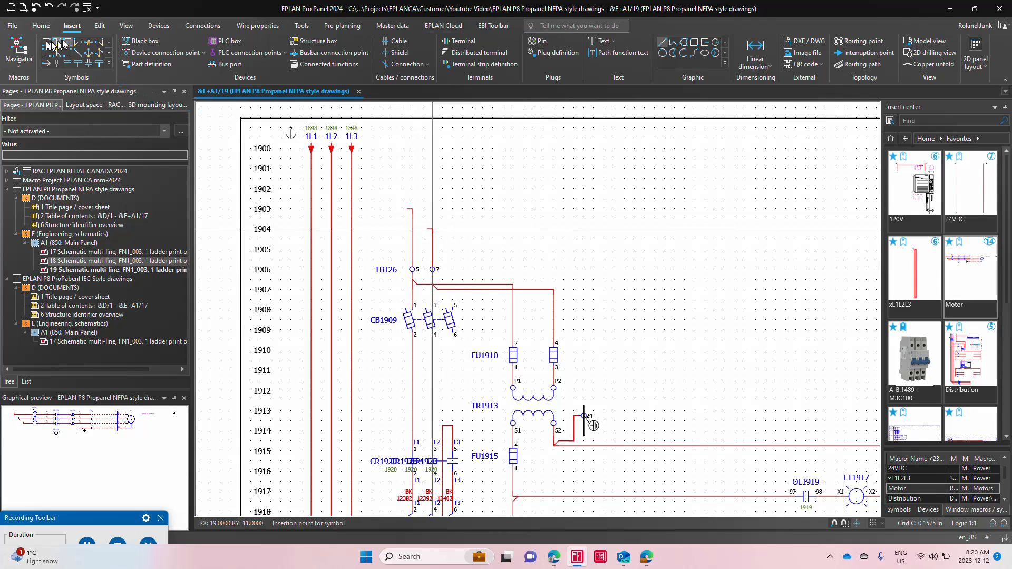
Step: Connect the first motor circuit's feeds to 1L1 at row 1903 and 1L3 at row 1904 with T-nodes
left_click(79, 42)
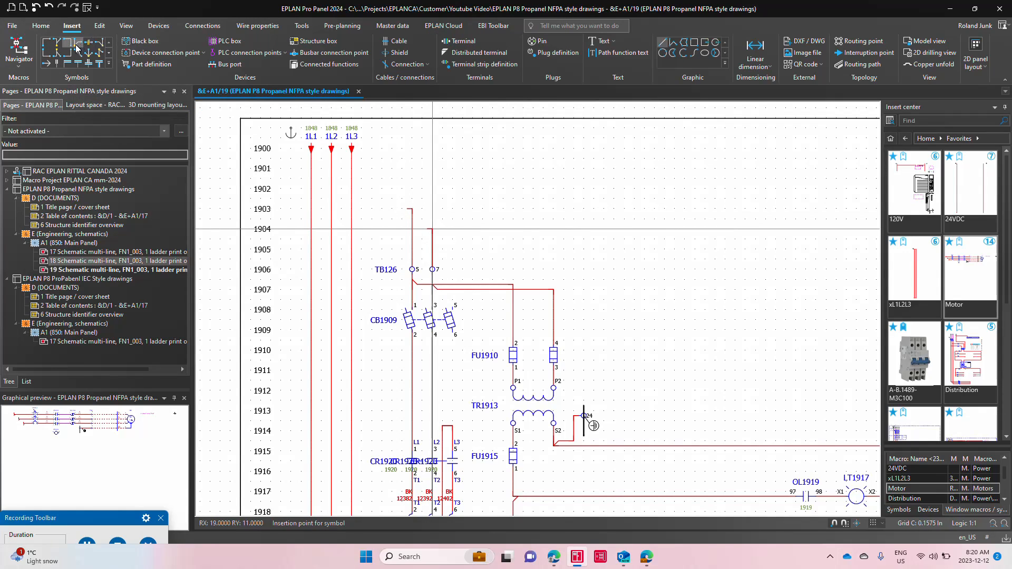
left_click(311, 209)
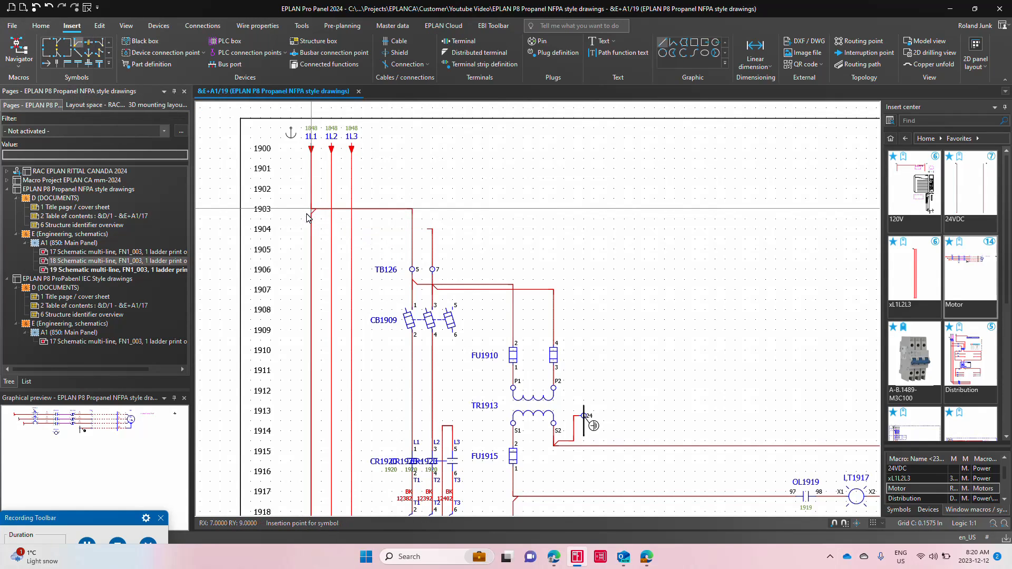
left_click(352, 229)
scroll(391, 161, "down", 3)
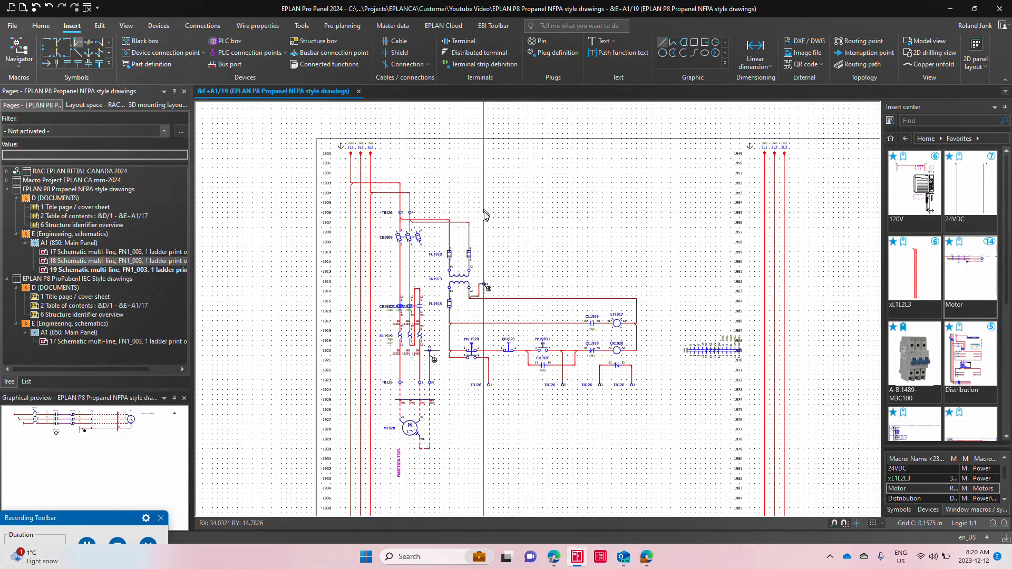
scroll(485, 215, "up", 3)
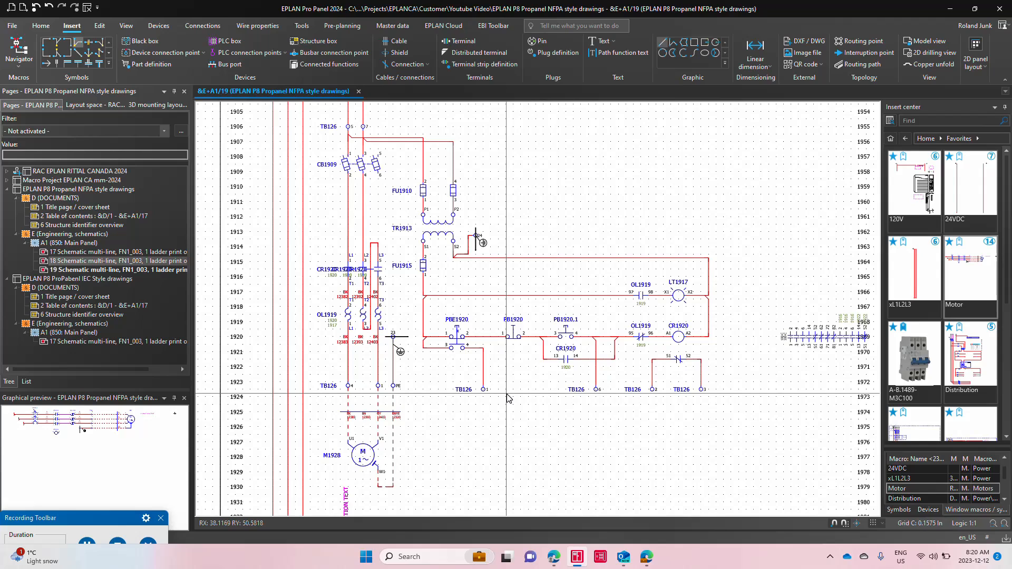
scroll(253, 323, "down", 3)
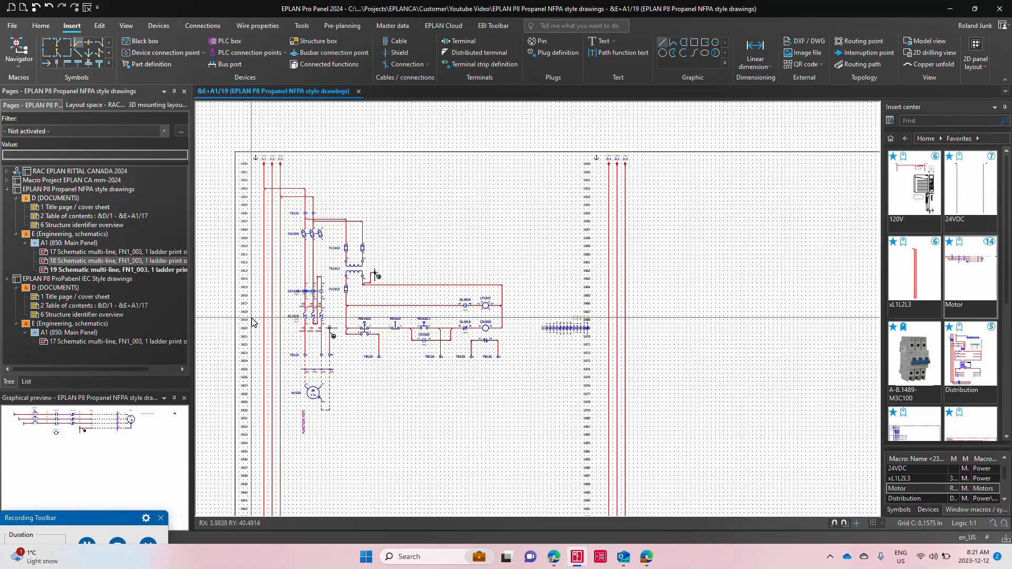
Step: Place variant V of the Motor macro beside the second ladder at row 1953, numbering its devices with NFPA Offline Numbering
middle_click_drag(670, 333, 464, 313)
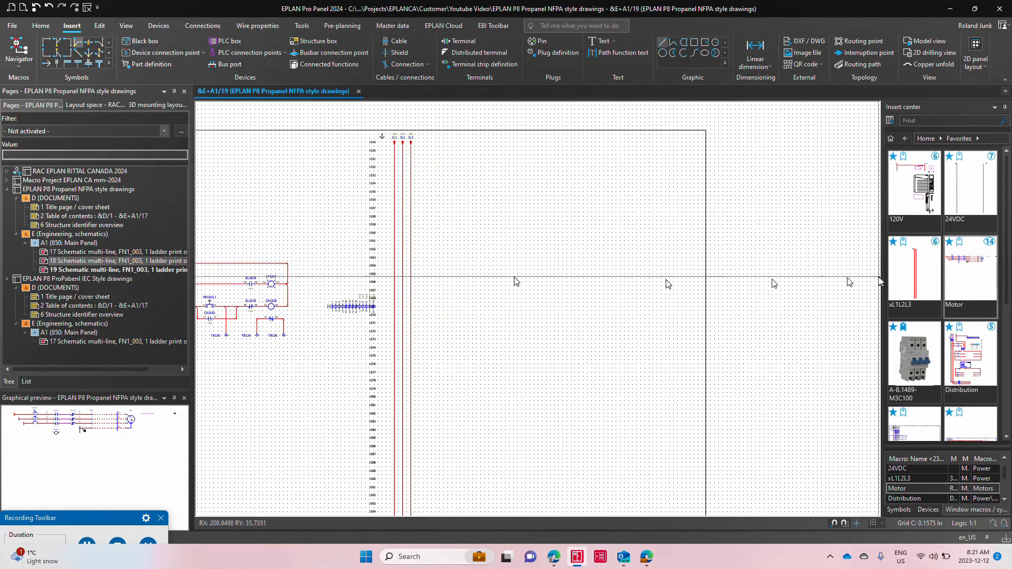
left_click_drag(970, 273, 530, 226)
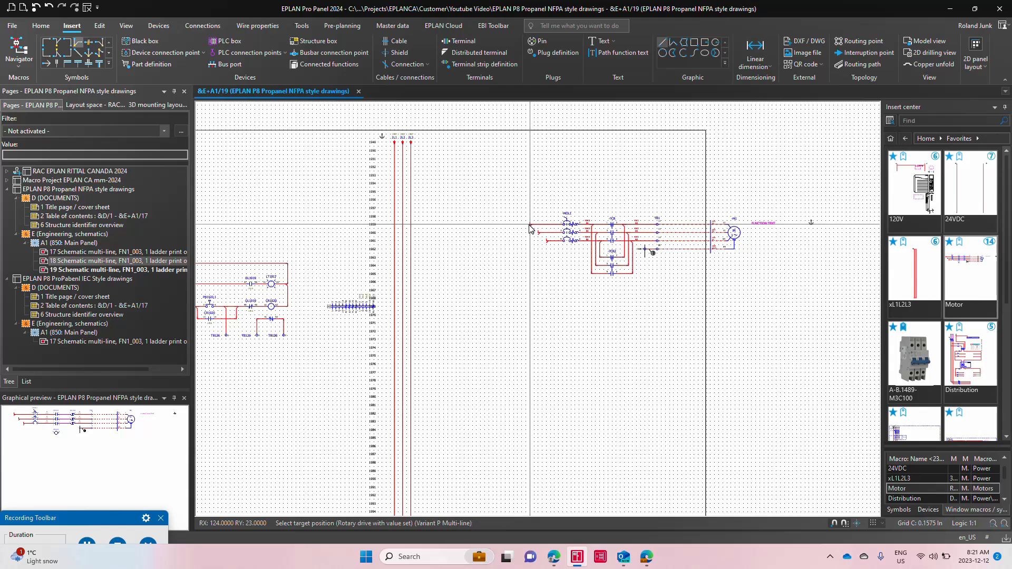
key("Tab")
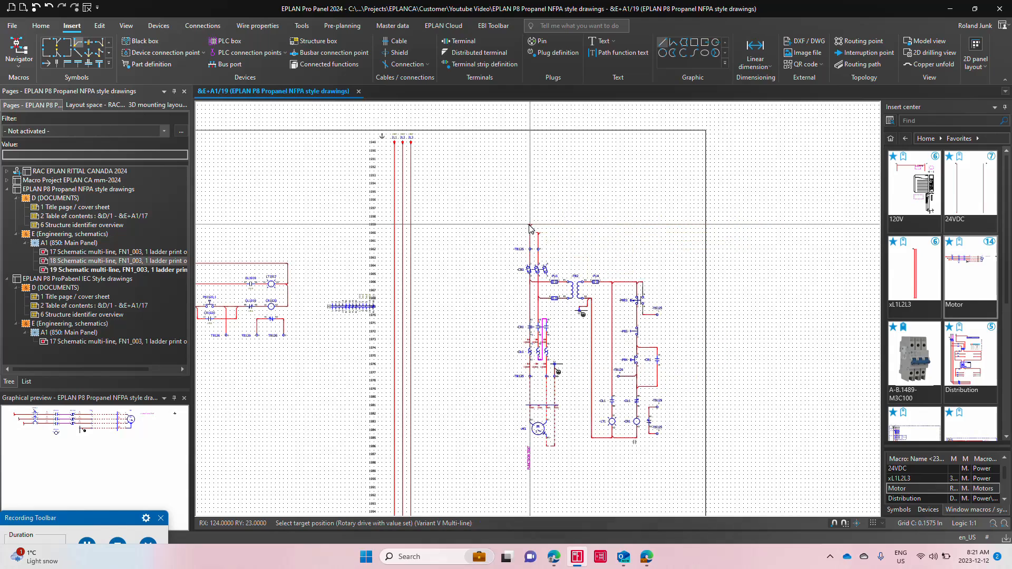
left_click(445, 179)
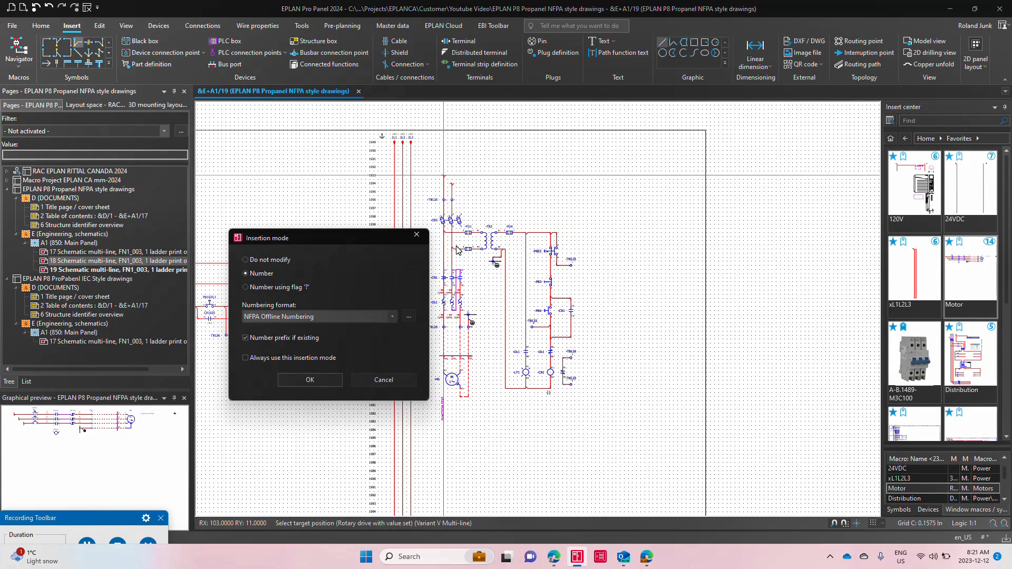
left_click(317, 379)
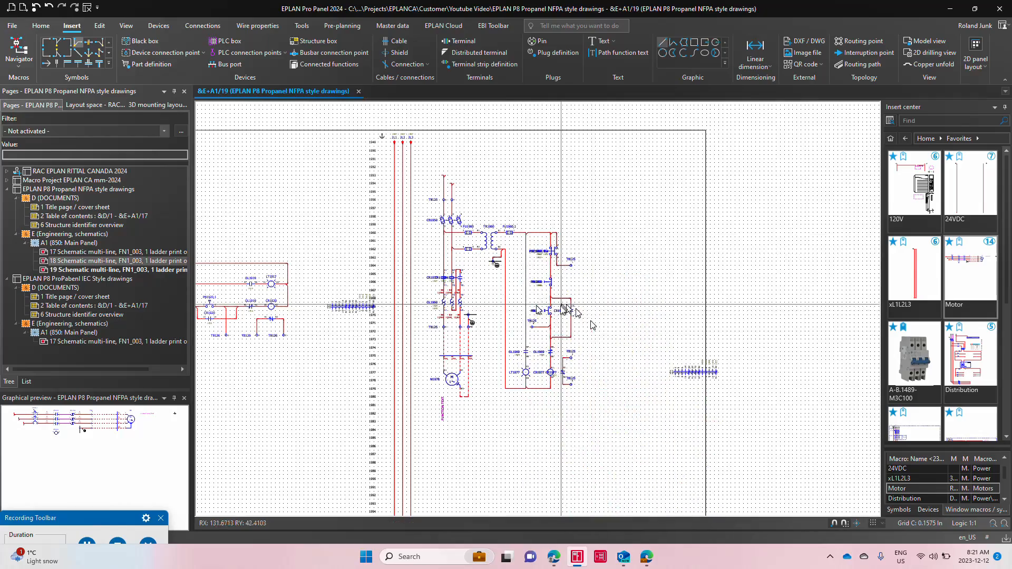
scroll(476, 260, "up", 3)
scroll(477, 260, "down", 2)
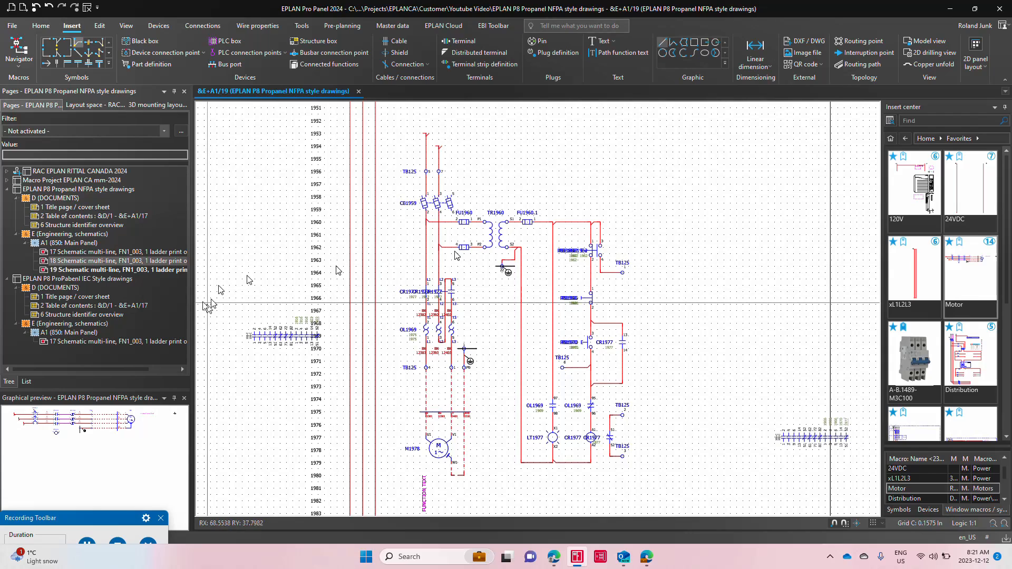
Step: Create a new multi-line schematic page &E+A1/20 with the plot frame FN1_001
right_click(158, 270)
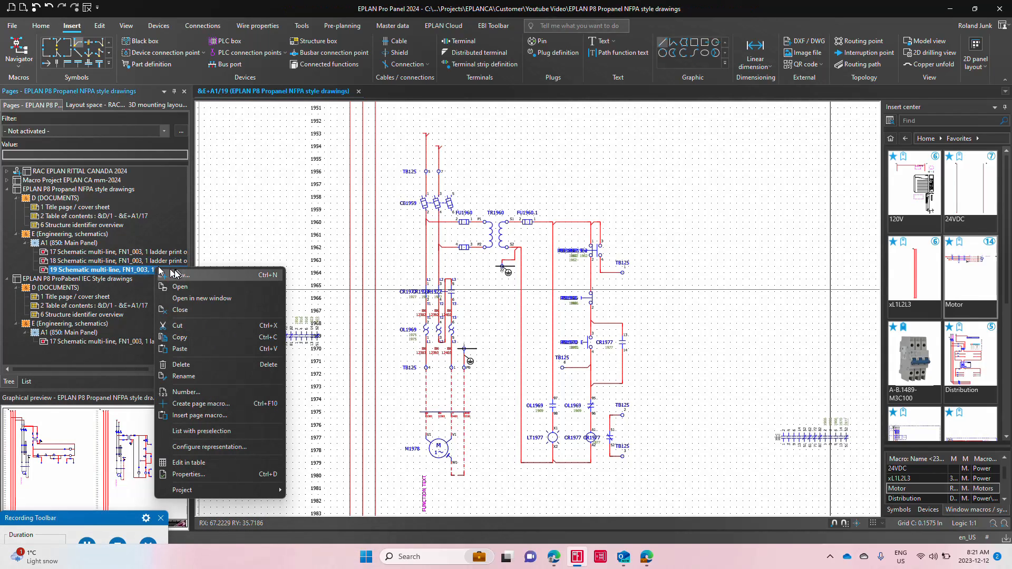
left_click(176, 274)
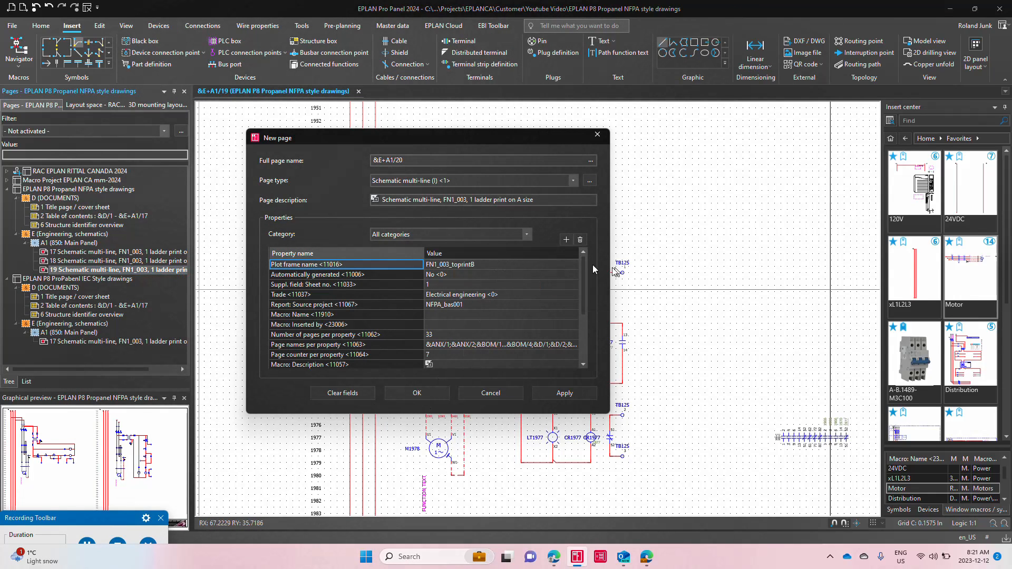
left_click(575, 265)
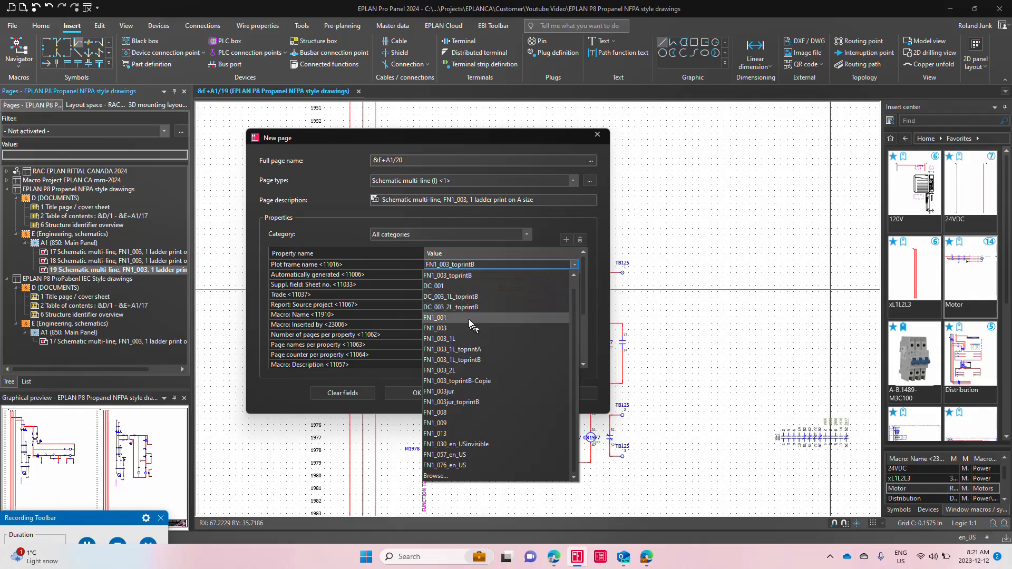
left_click(471, 319)
left_click(449, 393)
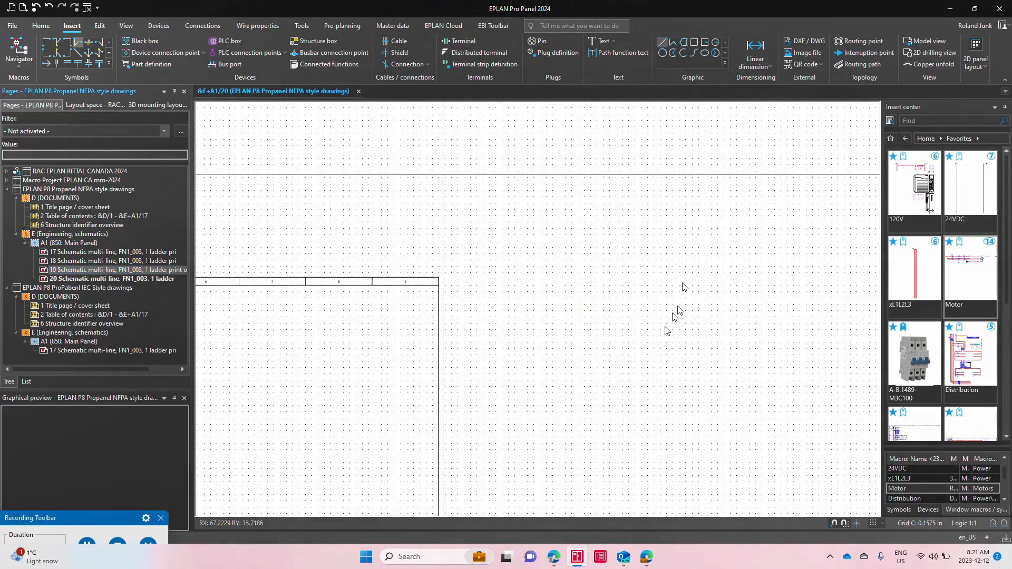
scroll(720, 167, "down", 5)
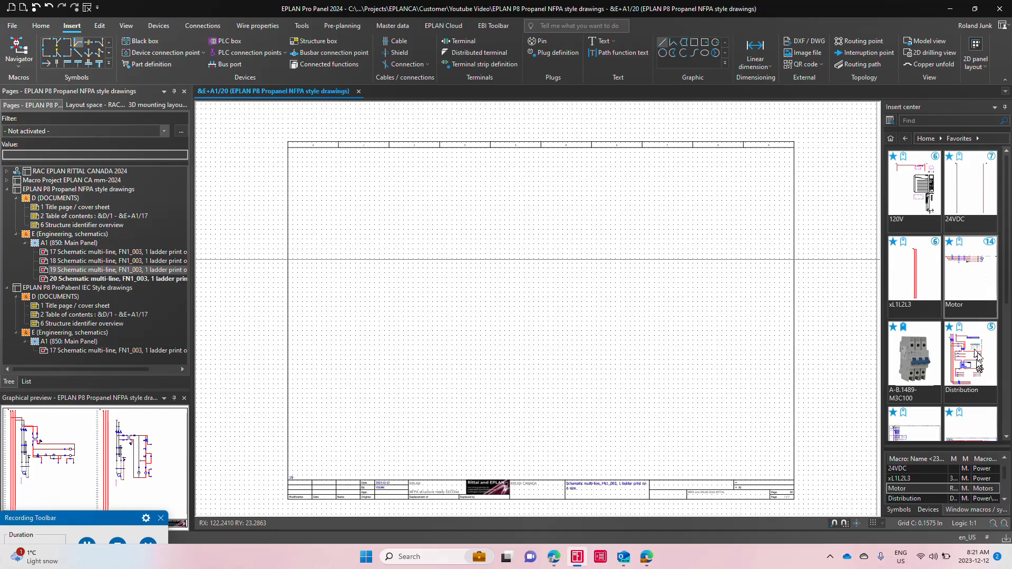
Step: Place variant V of the Motor macro near the upper left of the plot frame on page 20, using NFPA Offline Numbering
mouse_move(980, 285)
left_mouse_down()
mouse_move(761, 253)
mouse_move(425, 254)
mouse_move(315, 231)
left_mouse_up()
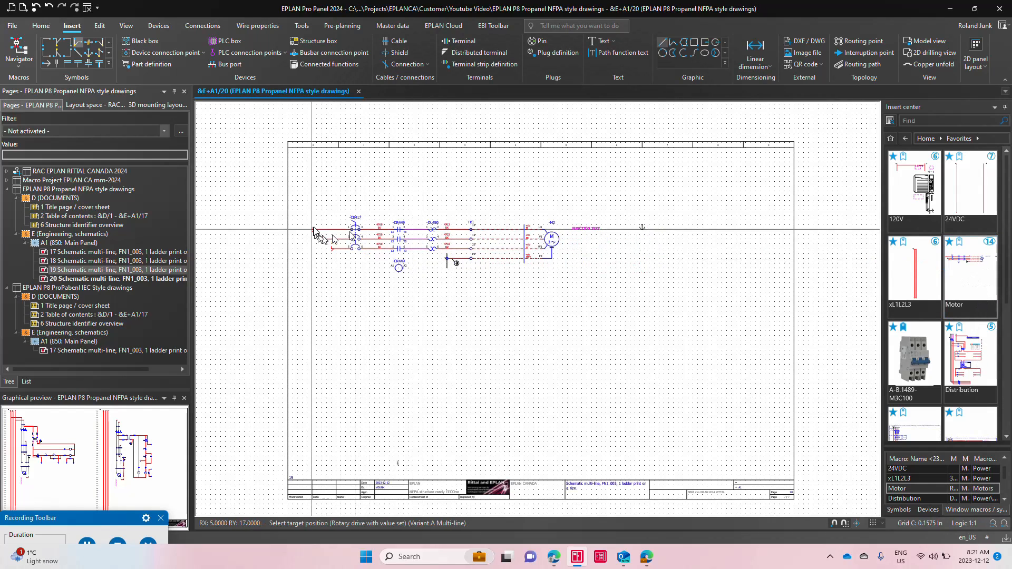
key("Tab")
key("Tab")
key("Tab")
key("Tab")
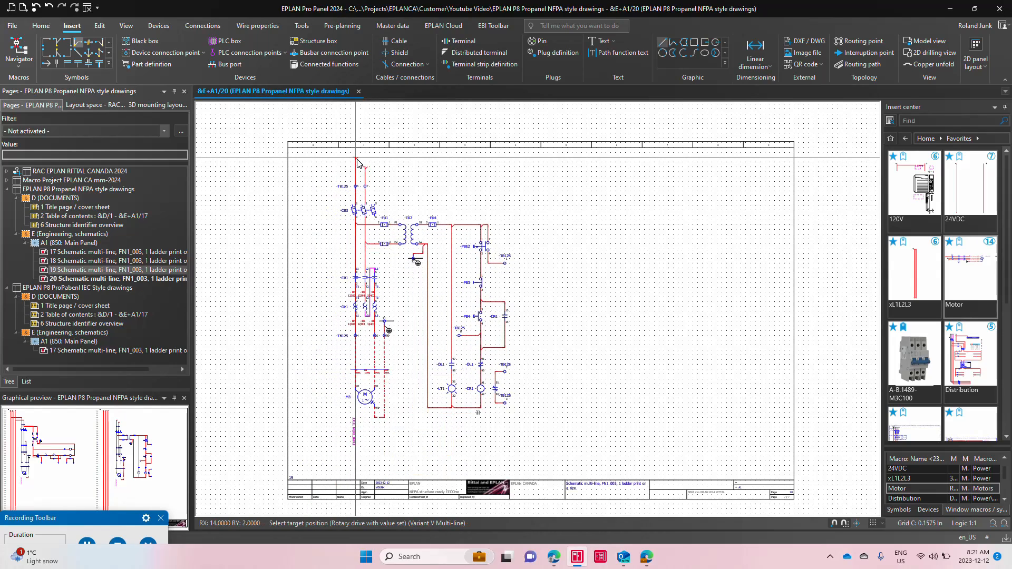
left_click(356, 161)
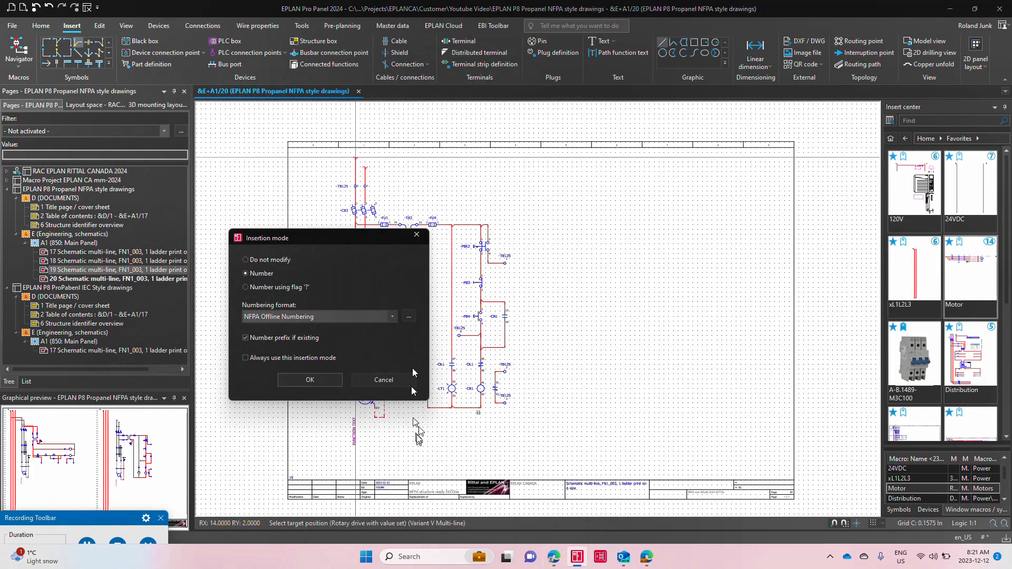
left_click(316, 378)
scroll(574, 442, "up", 2)
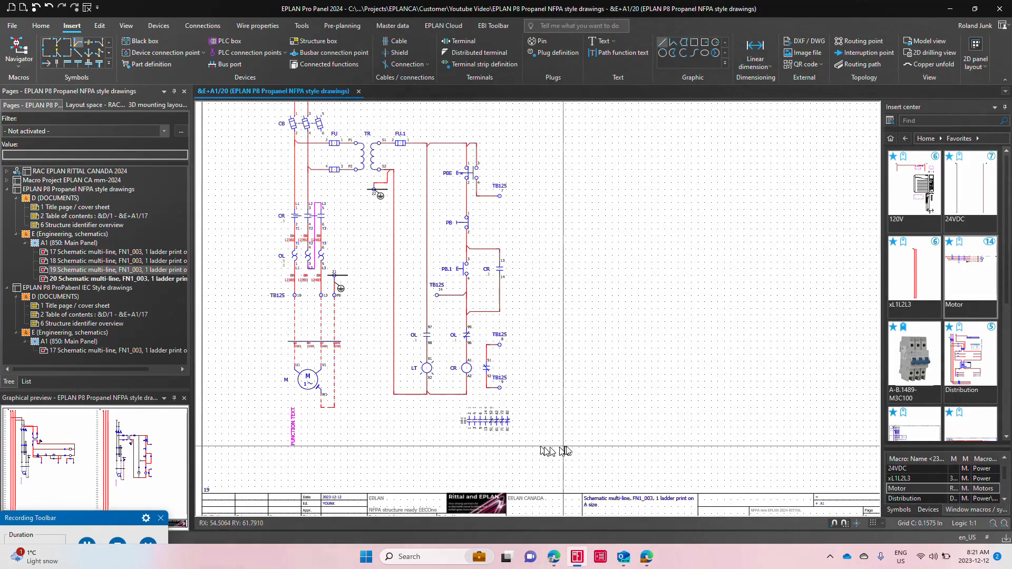
scroll(575, 442, "down", 1)
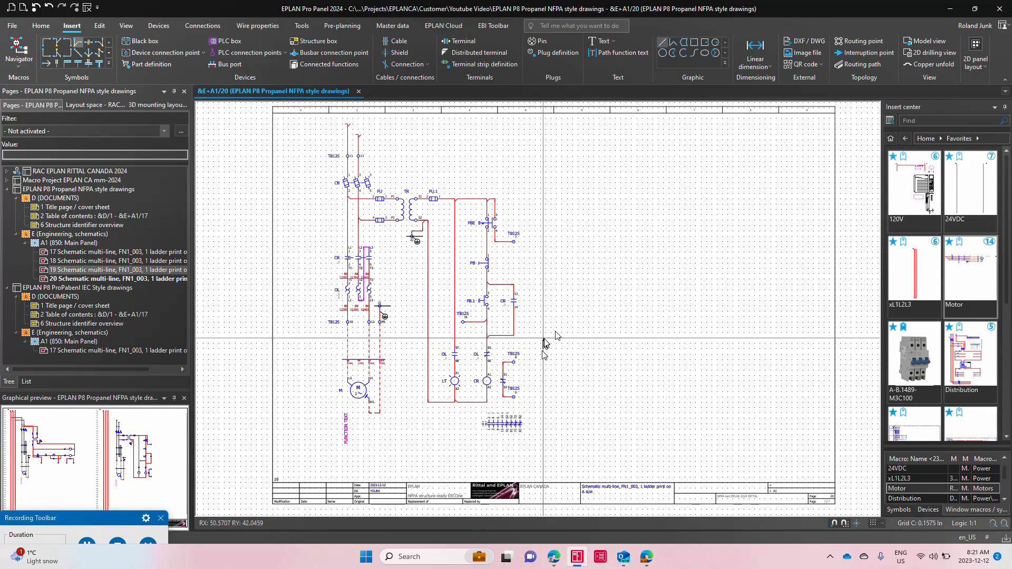
Step: Copy the whole motor circuit from page 20 and open page &E+A1/17 of the EPLAN P8 ProPabenl IEC Style drawings project
scroll(576, 431, "down", 1)
left_click_drag(358, 117, 566, 351)
left_click_drag(612, 398, 619, 422)
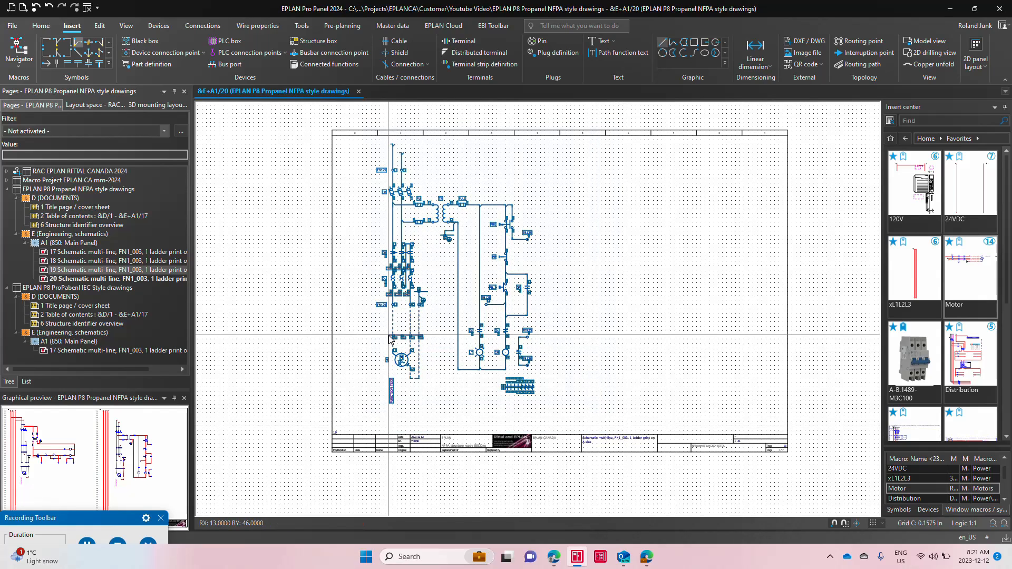
left_click(73, 288)
left_click(108, 350)
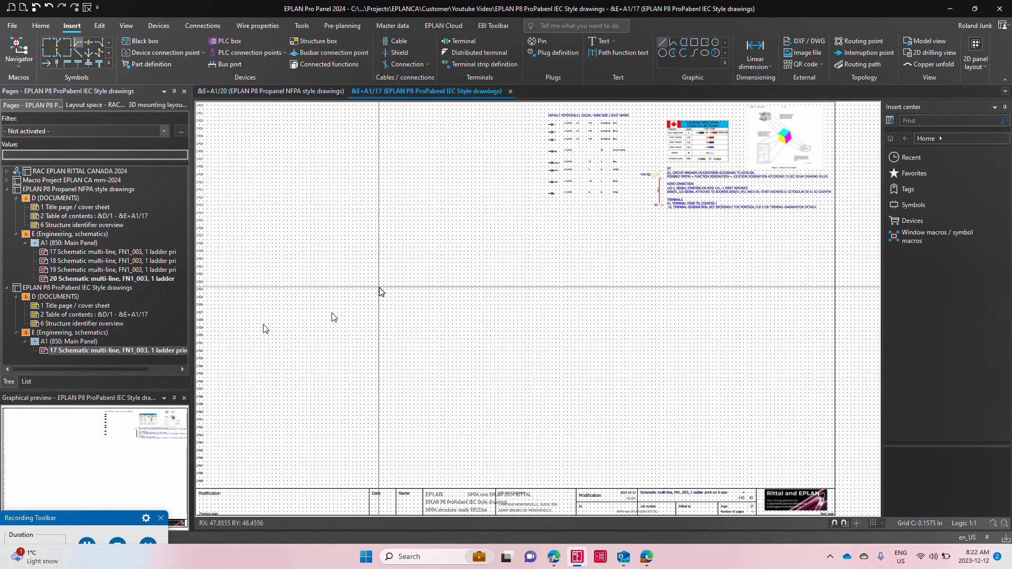
scroll(684, 216, "up", 6)
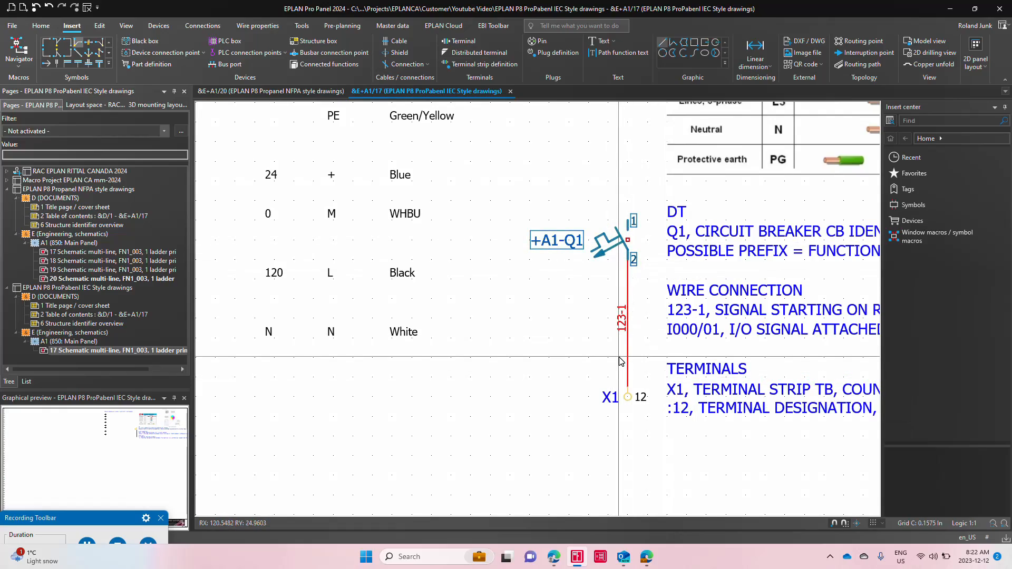
scroll(619, 357, "down", 8)
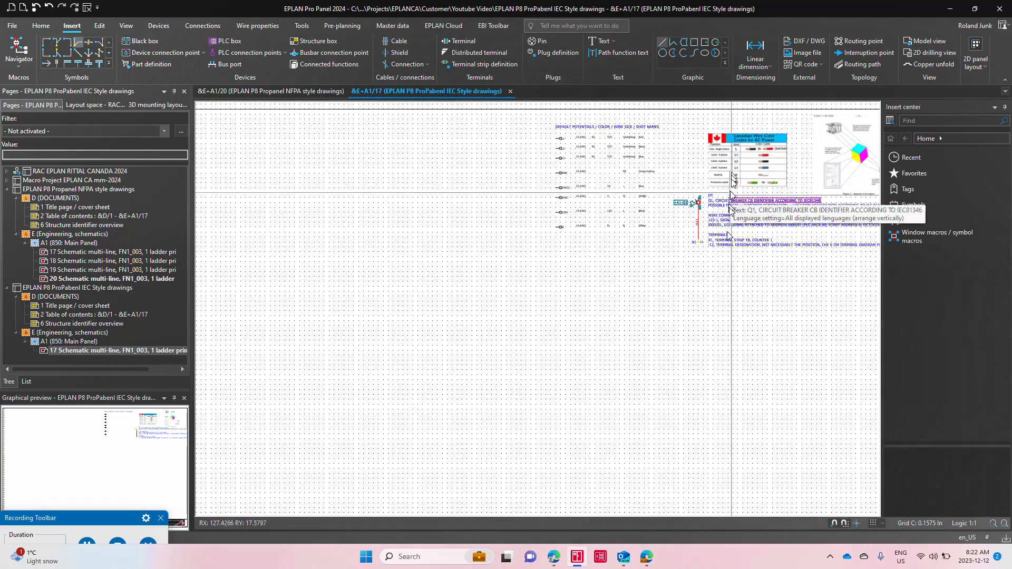
middle_click_drag(539, 318, 514, 264)
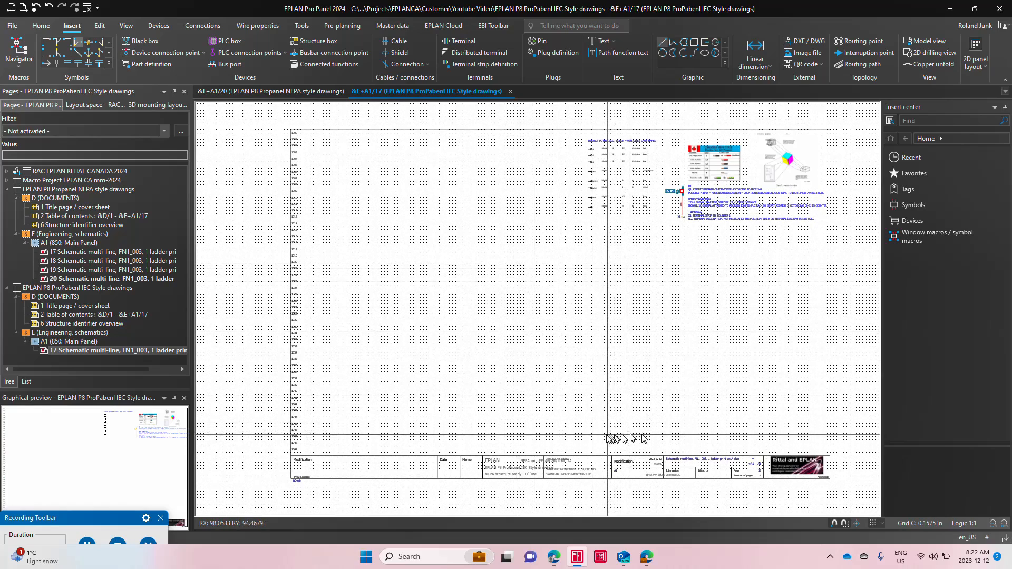
Step: Change the plot frame of IEC page &E+A1/17 to FN1_013 and move the potential definitions, legend and notes down beside the new frame's upper edge
double_click(613, 474)
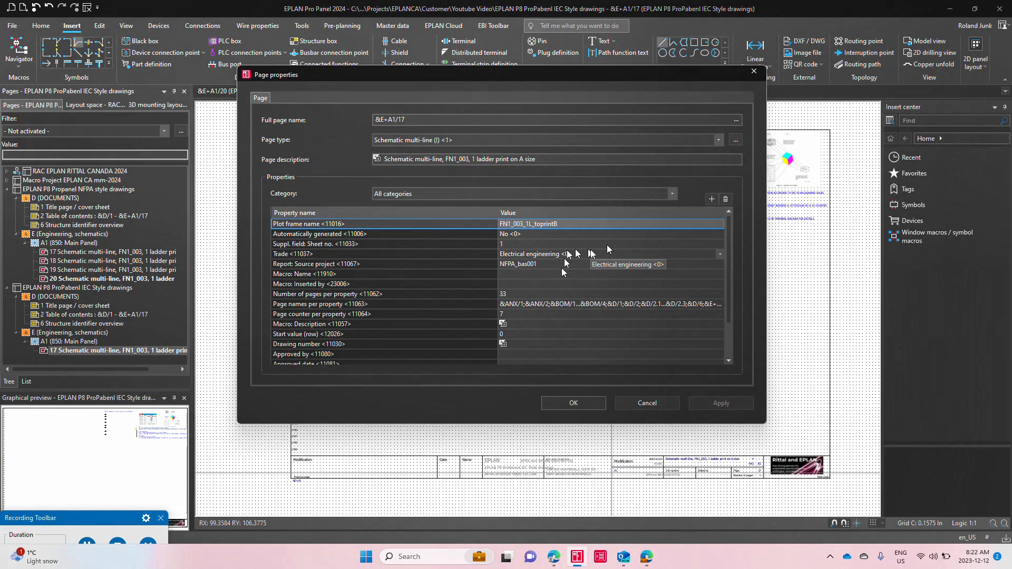
left_click(723, 225)
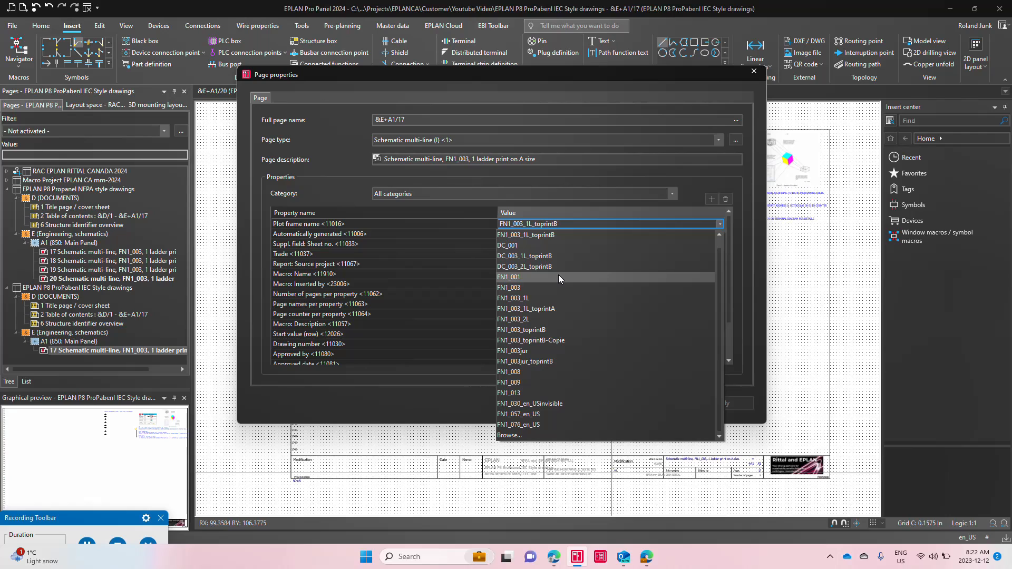
left_click(547, 394)
left_click(572, 404)
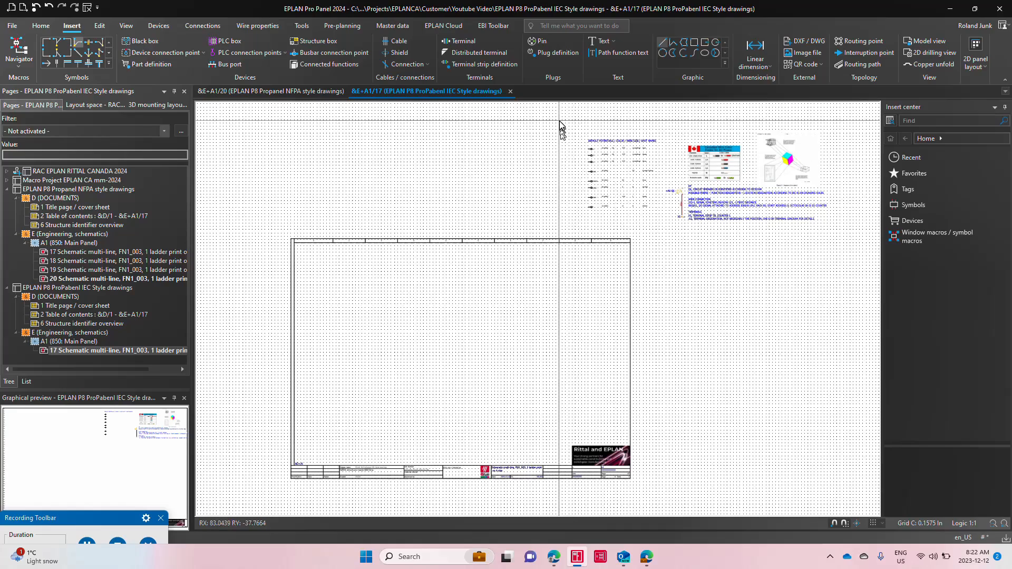
left_click_drag(559, 121, 827, 243)
left_click_drag(798, 204, 754, 320)
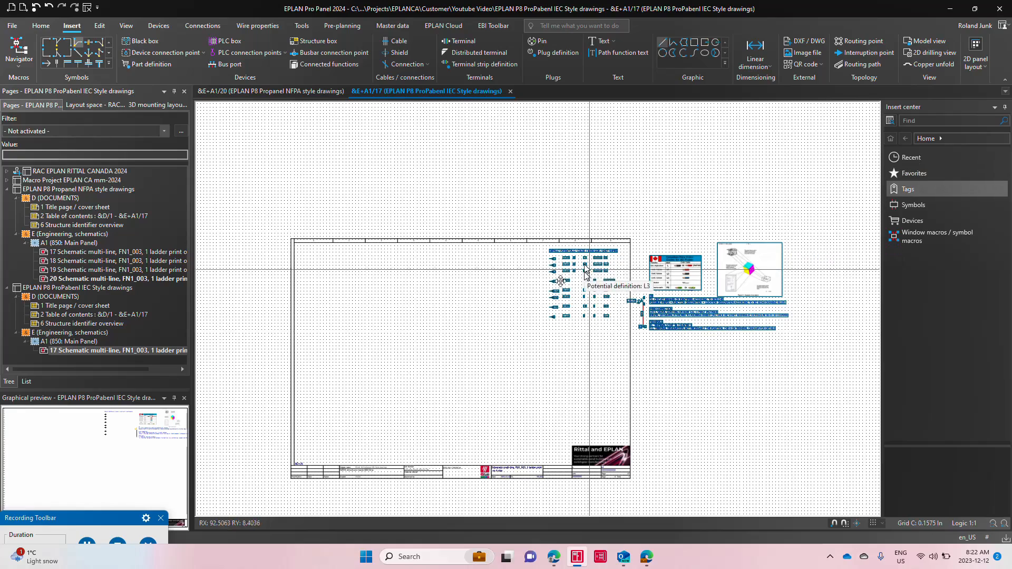
Step: Paste the copied motor circuit into the left part of the IEC page, keeping the IEC_symbol library and numbering its devices
left_click(424, 361)
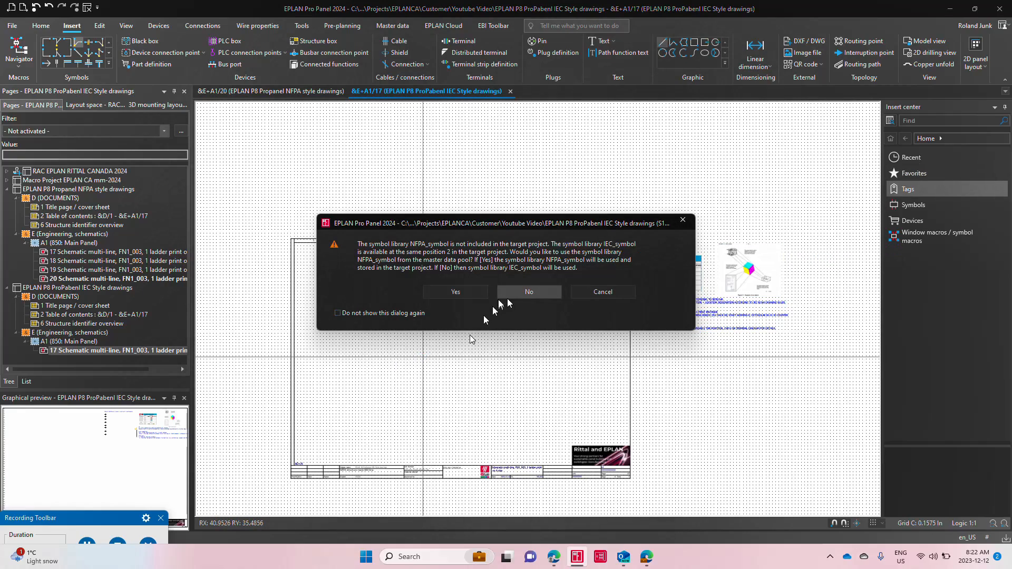
left_click(522, 291)
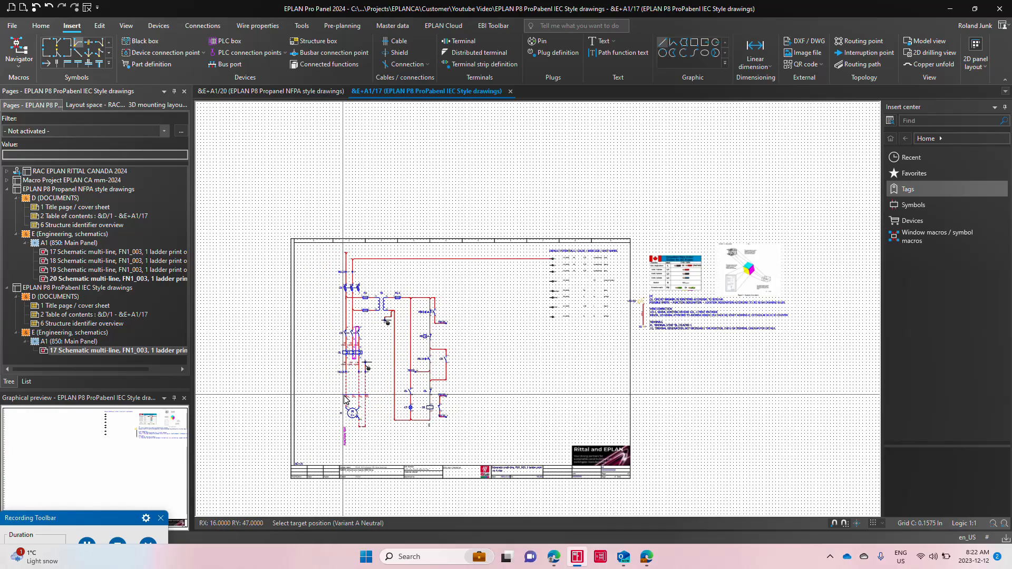
left_click(344, 399)
left_click(310, 379)
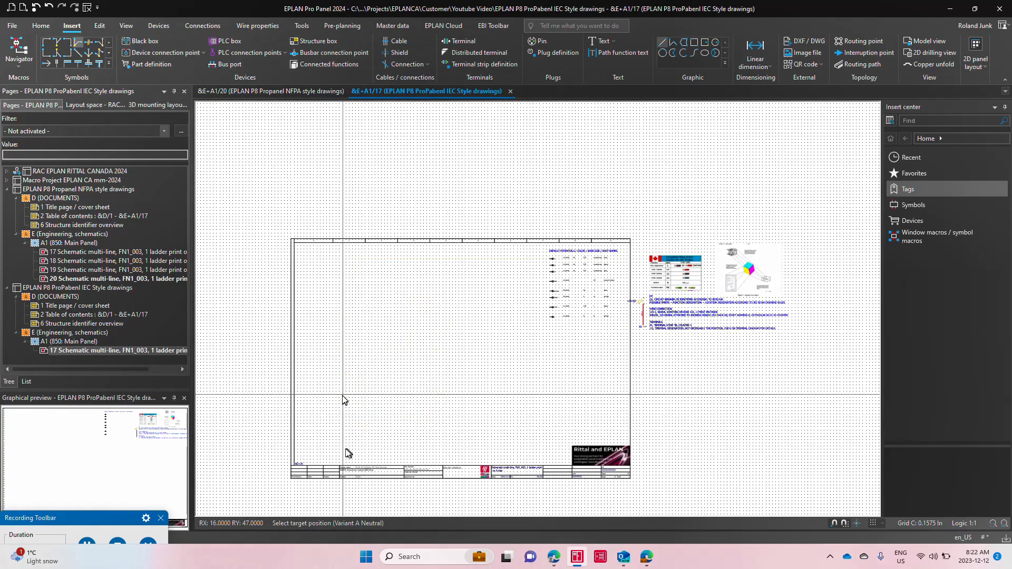
scroll(346, 422, "up", 3)
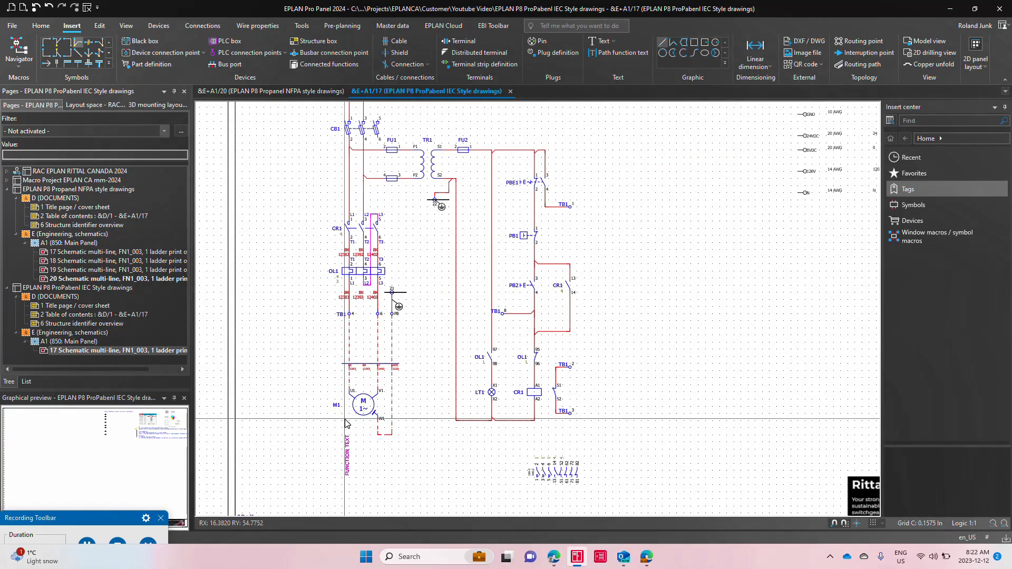
middle_click_drag(451, 400, 470, 464)
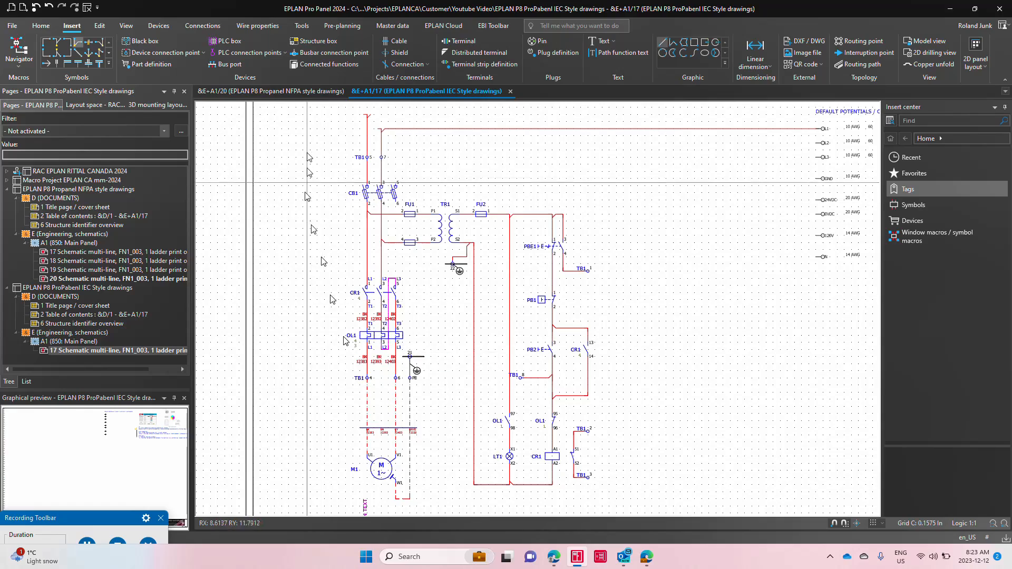
Step: Compare the circuit breaker and overload symbols on NFPA page &E+A1/20 with the IEC versions on page &E+A1/17
left_click(305, 93)
left_click(428, 256)
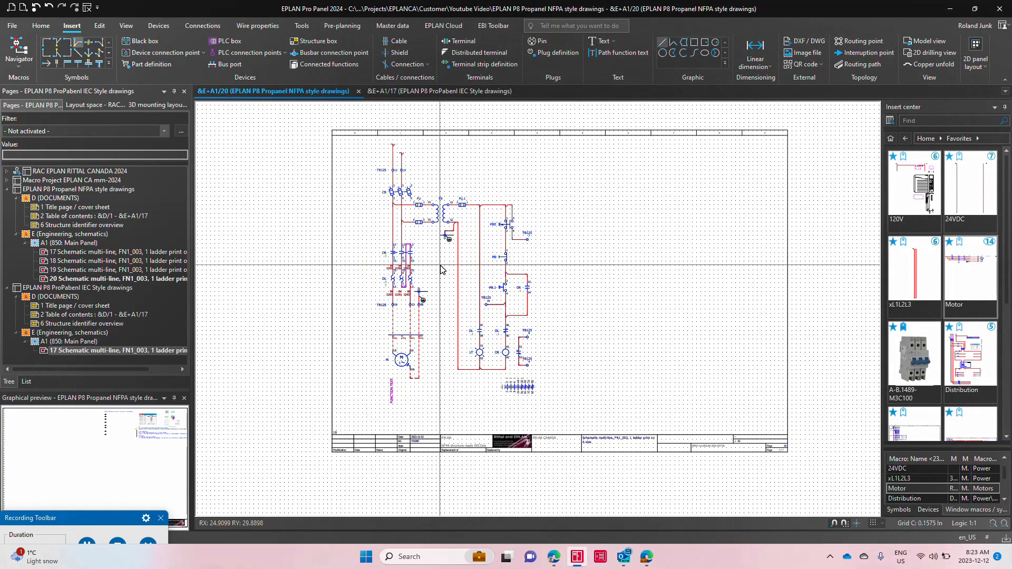
scroll(432, 258, "up", 2)
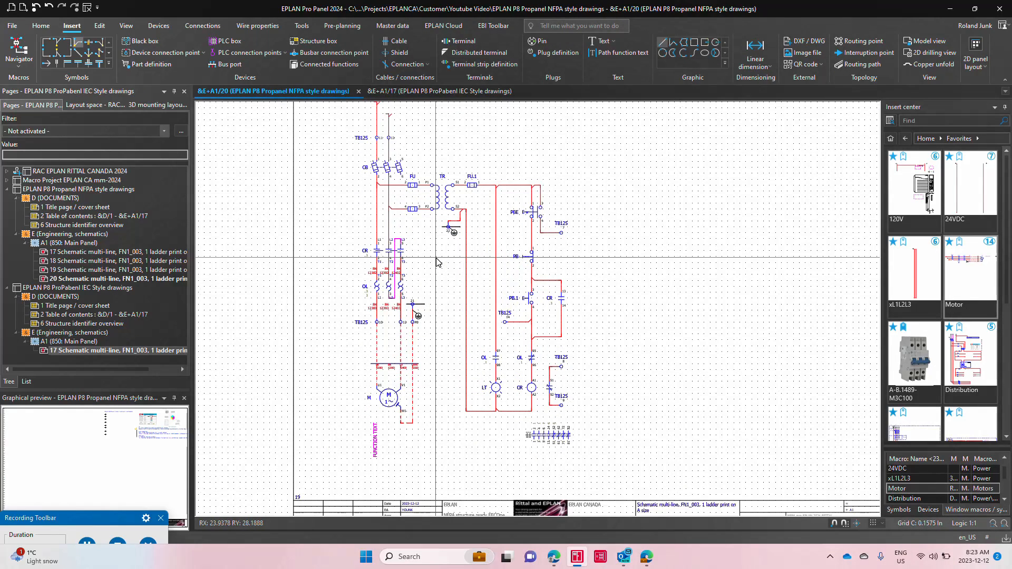
left_click(380, 175)
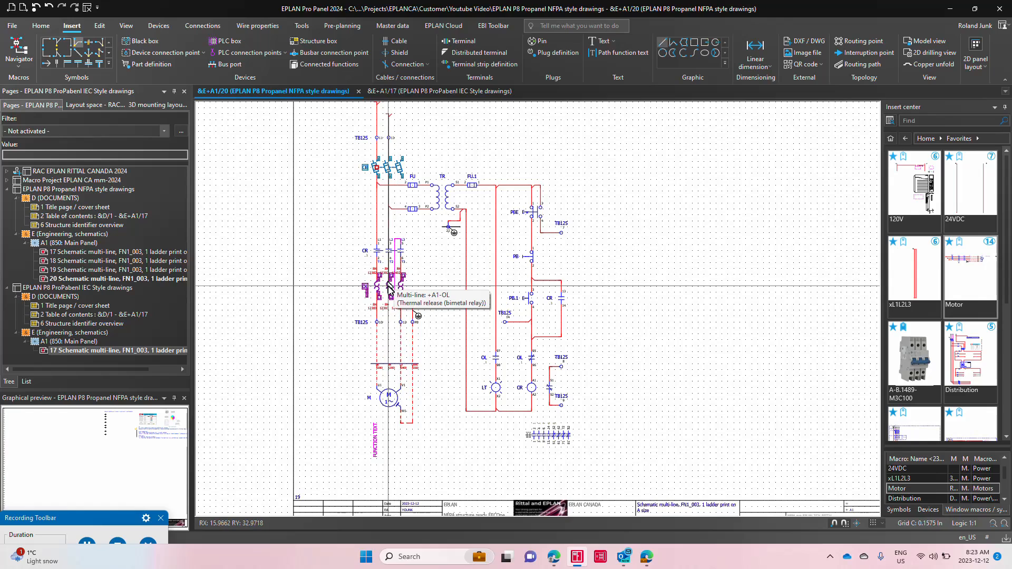
left_click(388, 287)
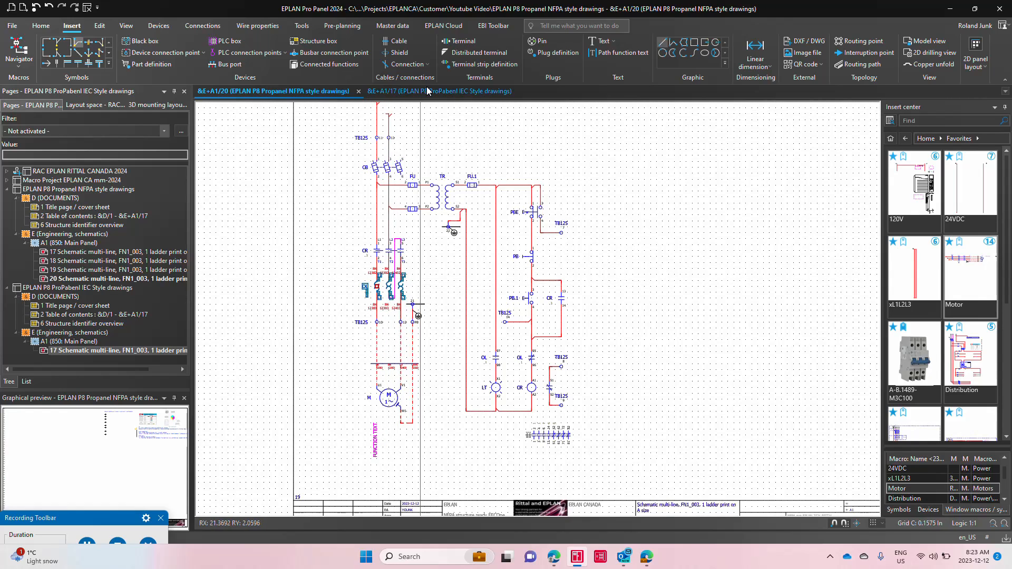
left_click(425, 91)
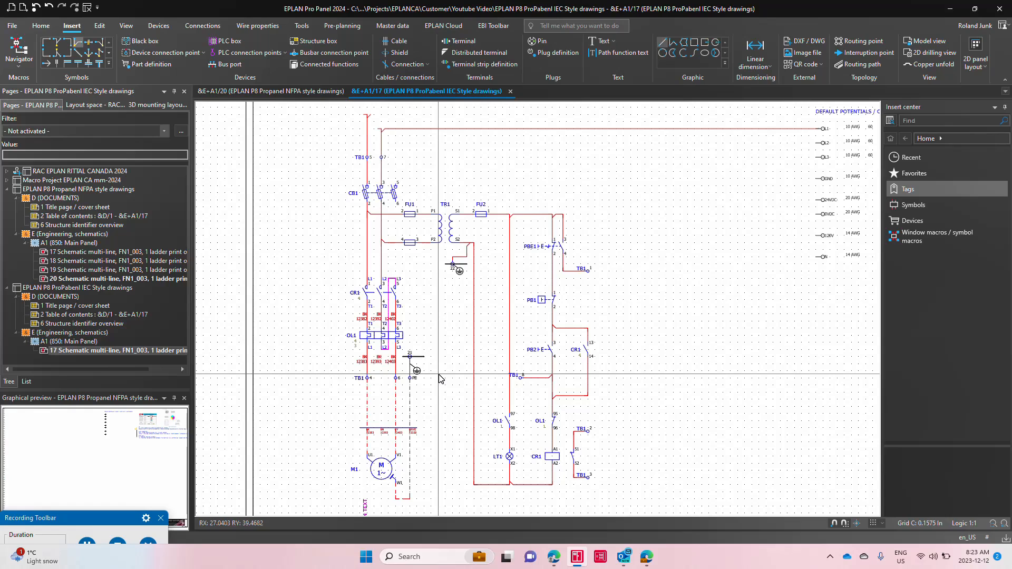
Step: Open page 19 of the EPLAN P8 Propanel NFPA style drawings project and bring its first motor circuit into view
left_click(113, 288)
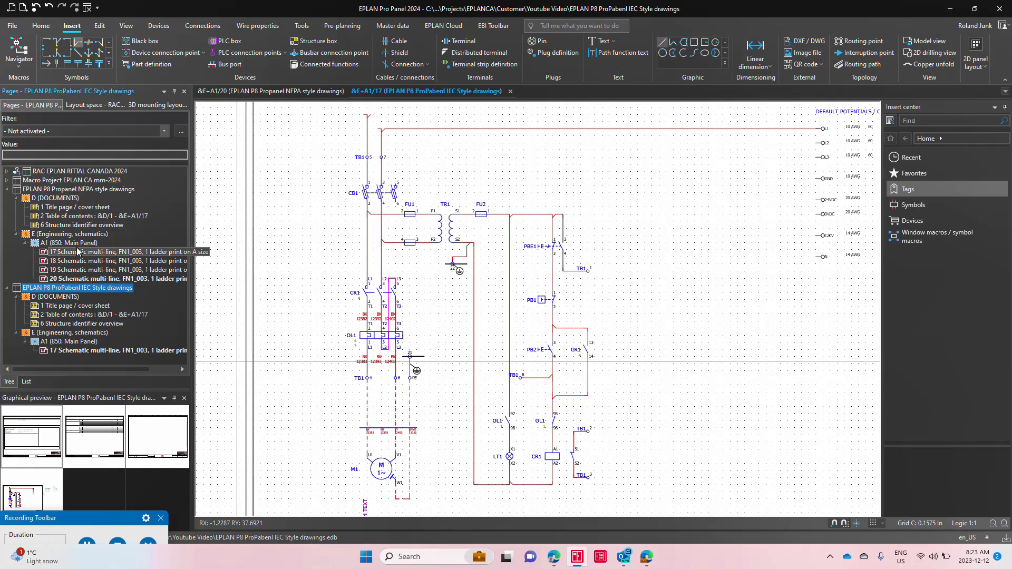
left_click(77, 251)
left_click(77, 245)
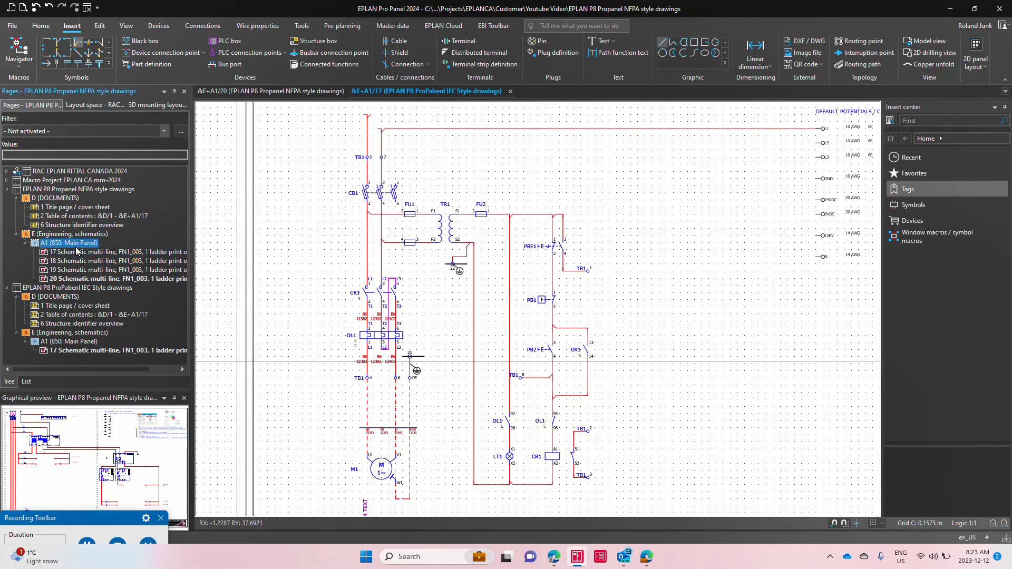
double_click(158, 270)
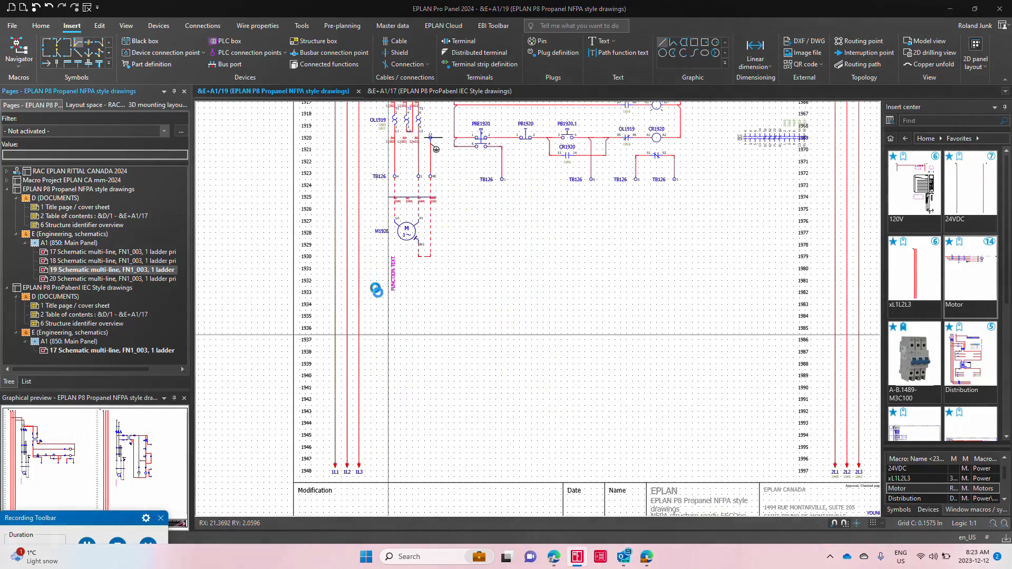
scroll(398, 319, "down", 2)
middle_click_drag(560, 298, 499, 415)
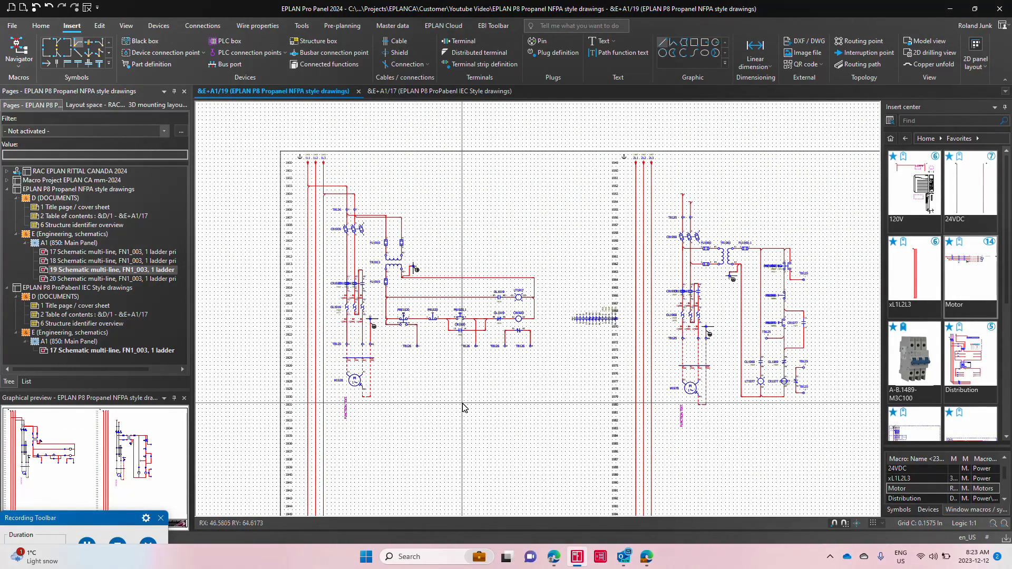
scroll(355, 224, "up", 2)
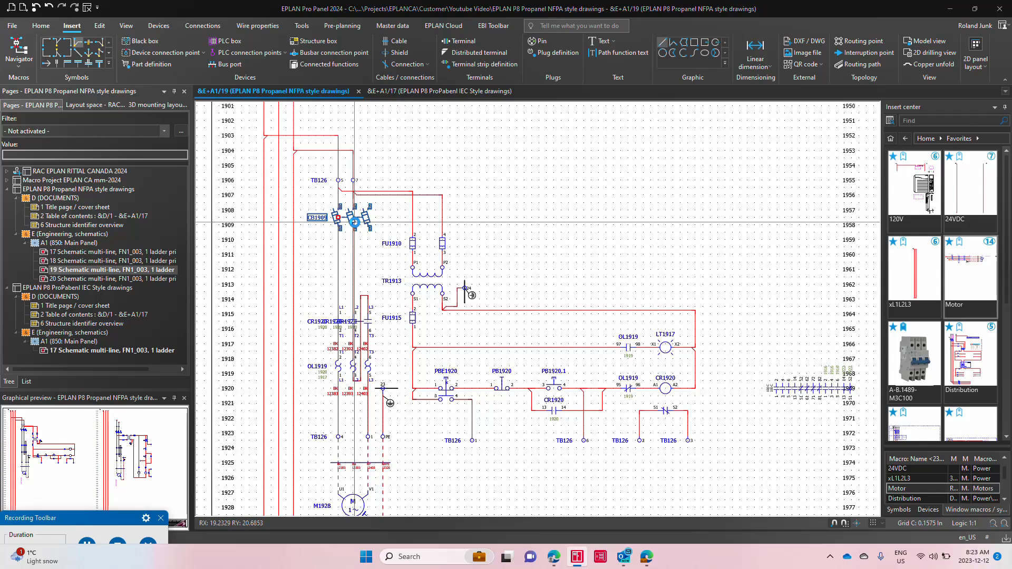
Step: Check the part assignments of circuit breaker CB1909 on page 19
double_click(355, 222)
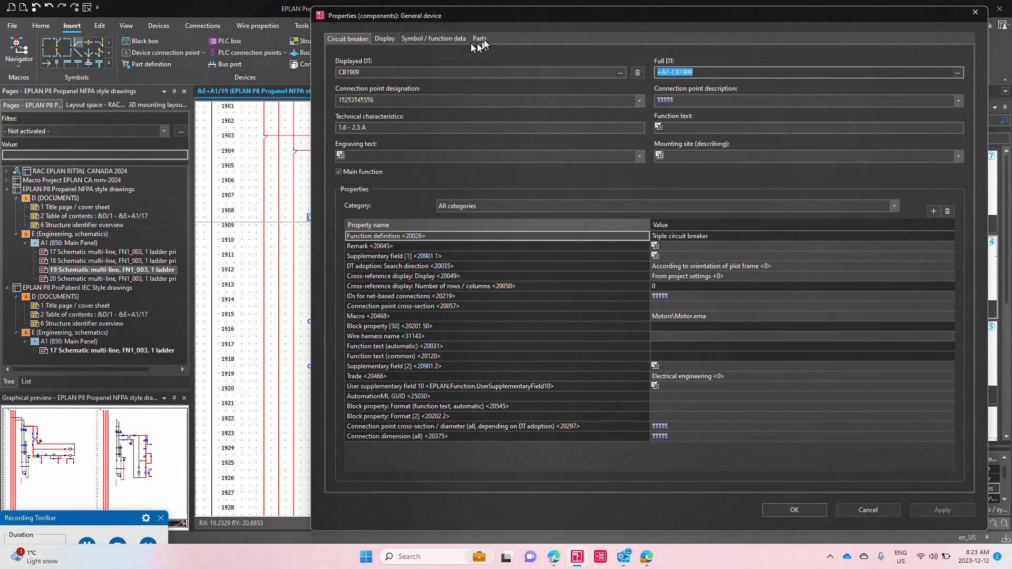
left_click(481, 39)
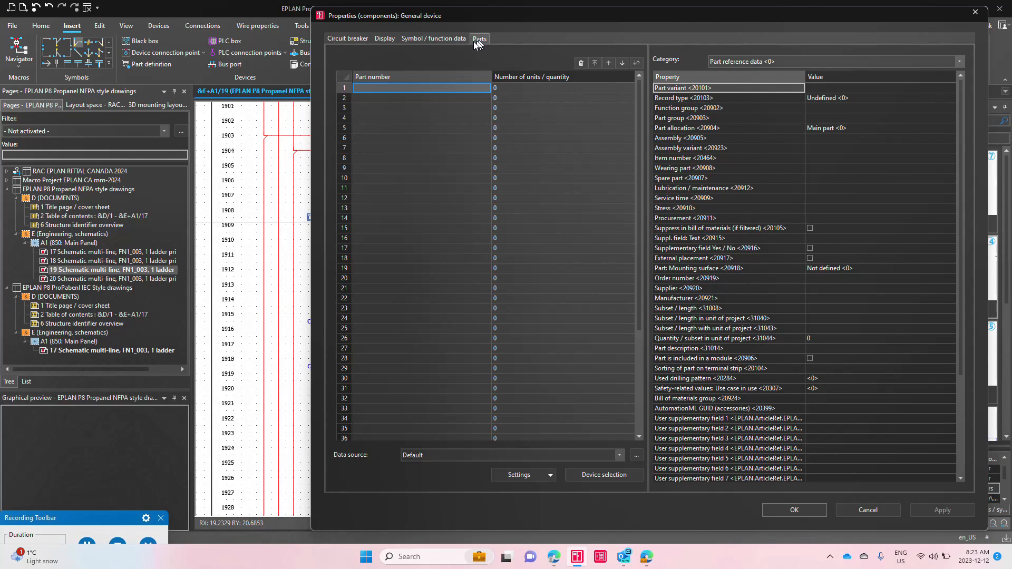
key("Escape")
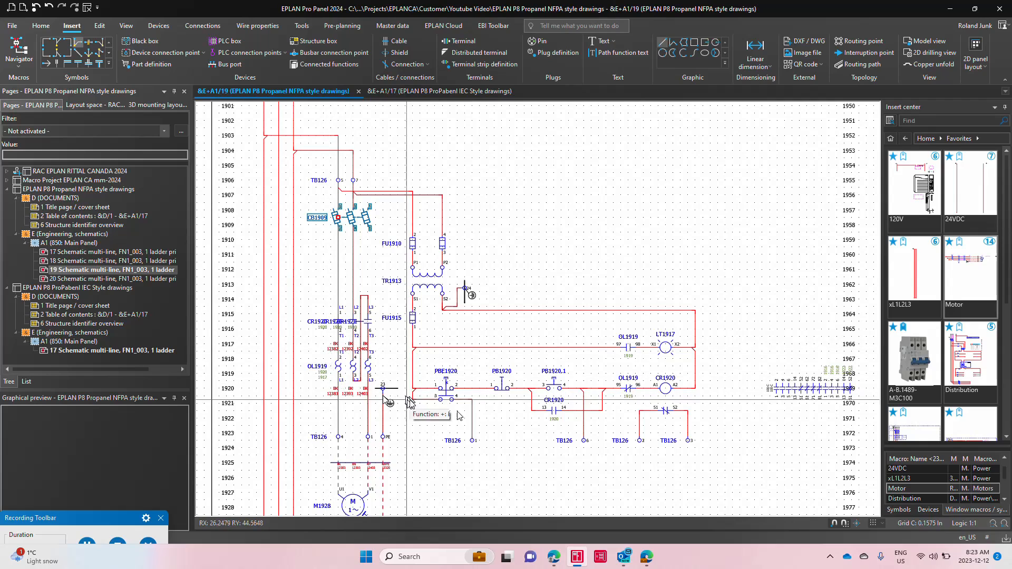
Step: Inspect the parts assigned to contactor coil CR1920 and show the Parts data category for A-B.100-C09EJ10
double_click(672, 392)
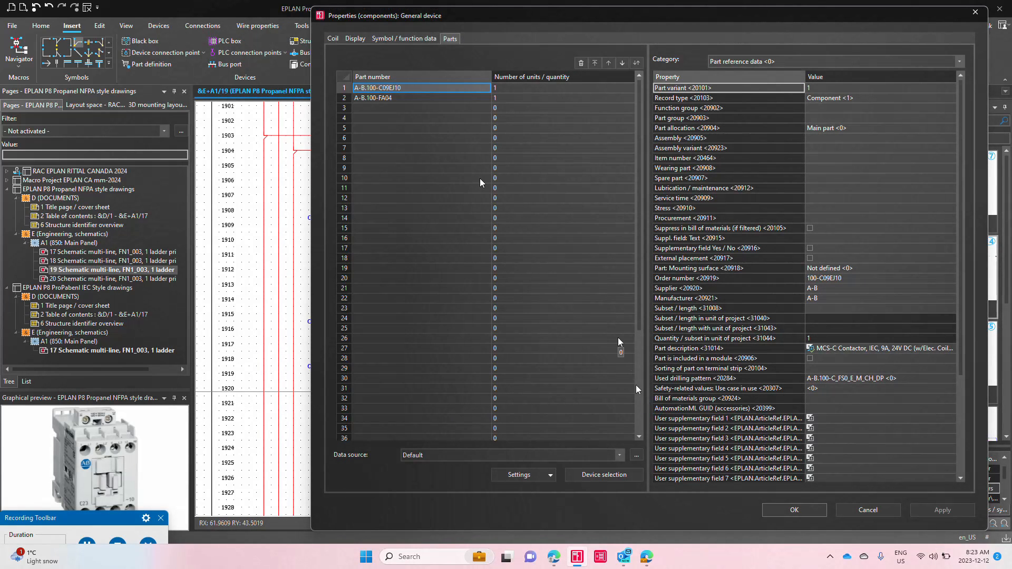
left_click(383, 99)
left_click(403, 89)
left_click(795, 61)
left_click(783, 80)
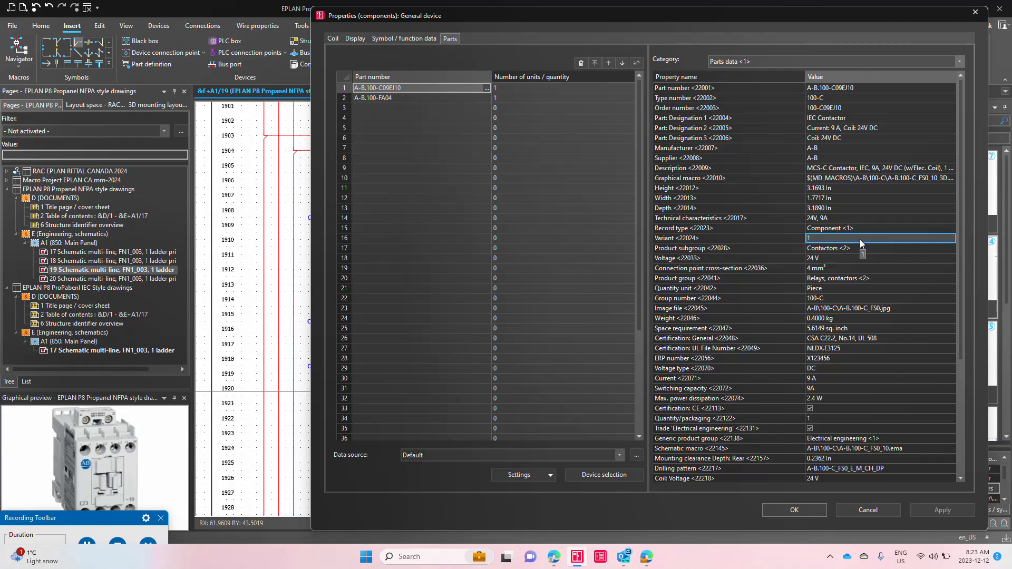
key("Escape")
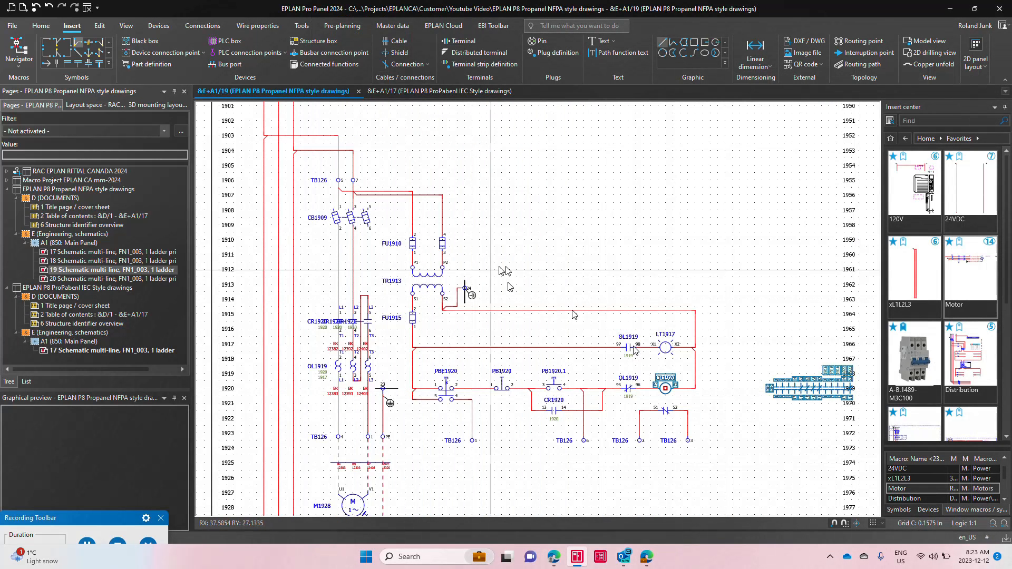
Step: Assign part A-B.1489-M3C160 to circuit breaker CB1909 through device selection and display its parts data
left_click(352, 215)
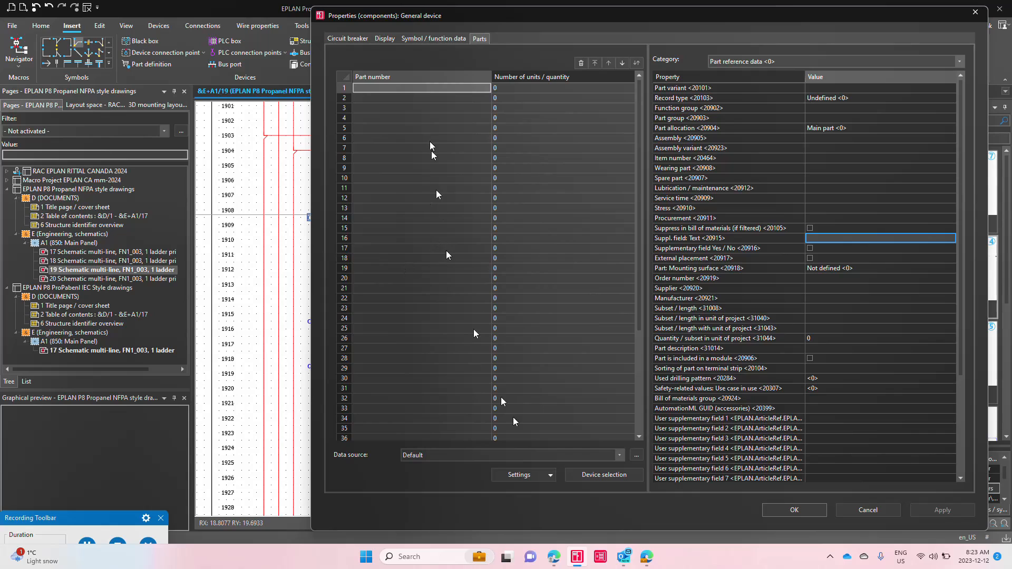
left_click(584, 475)
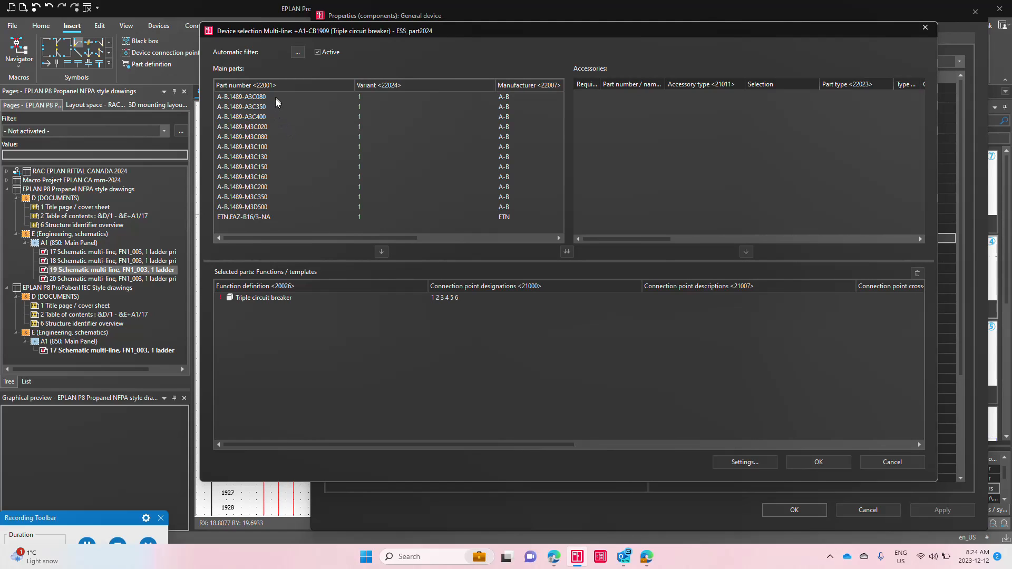
left_click(270, 147)
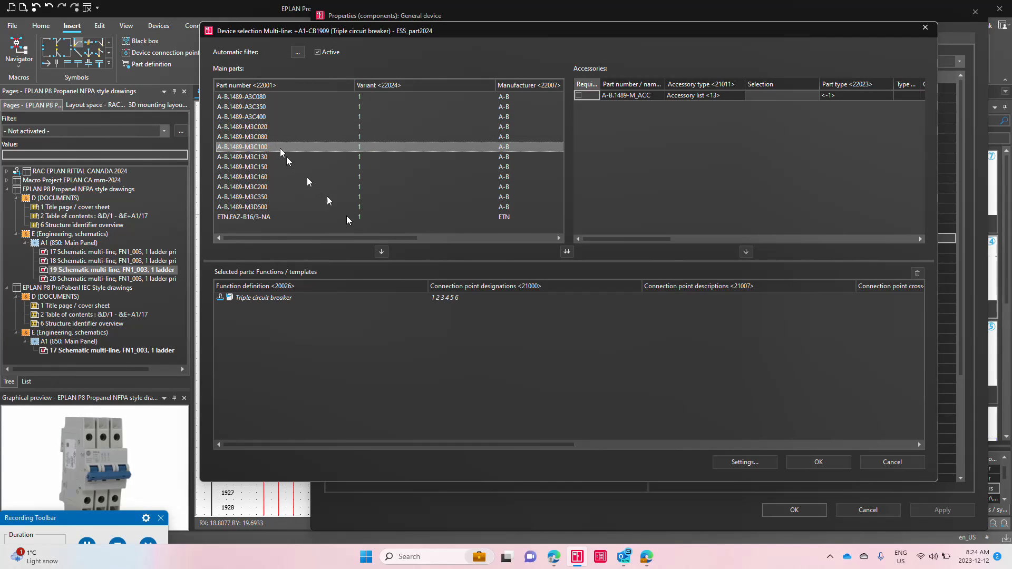
left_click(268, 158)
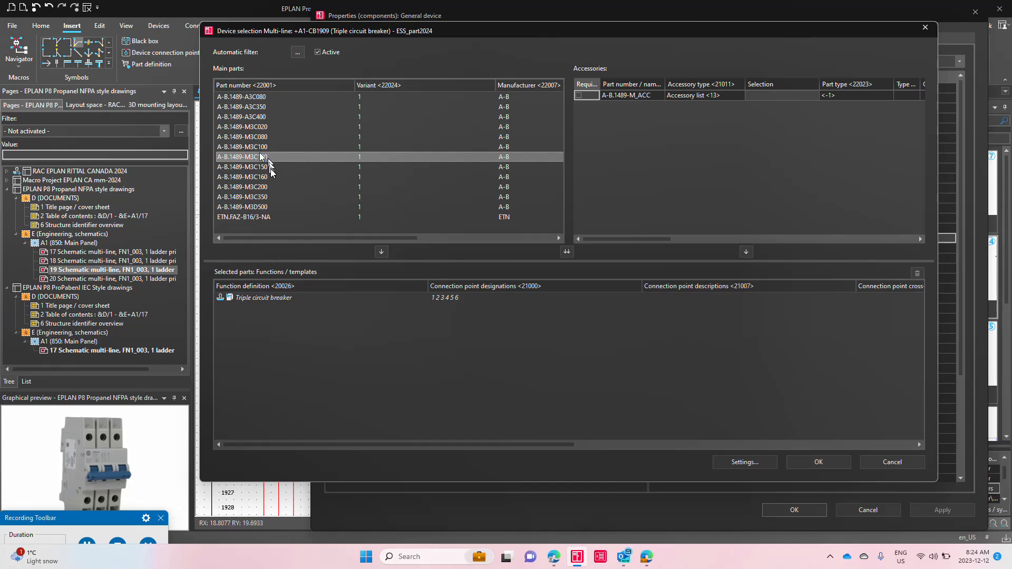
left_click(267, 167)
left_click(266, 177)
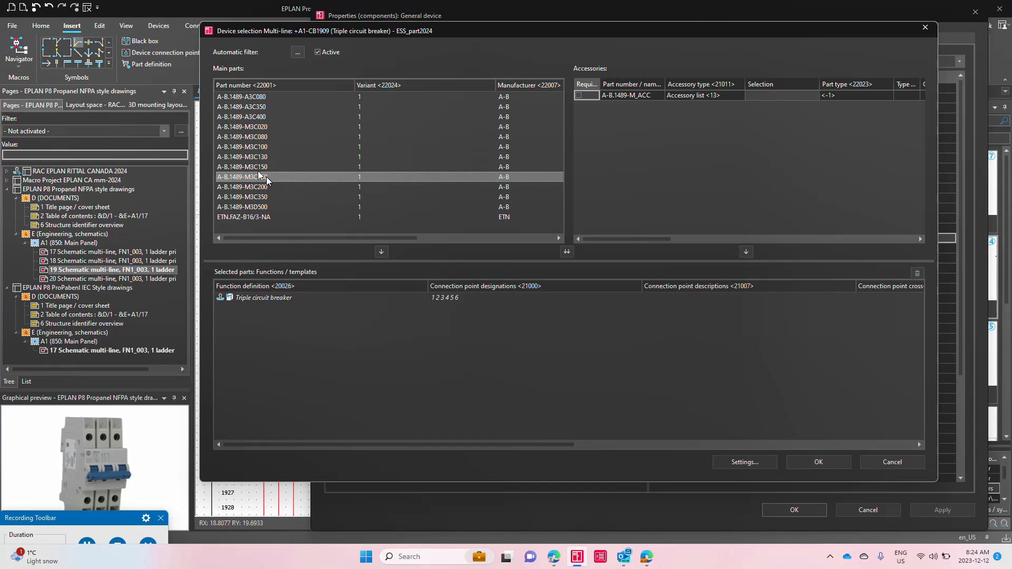
left_click(381, 251)
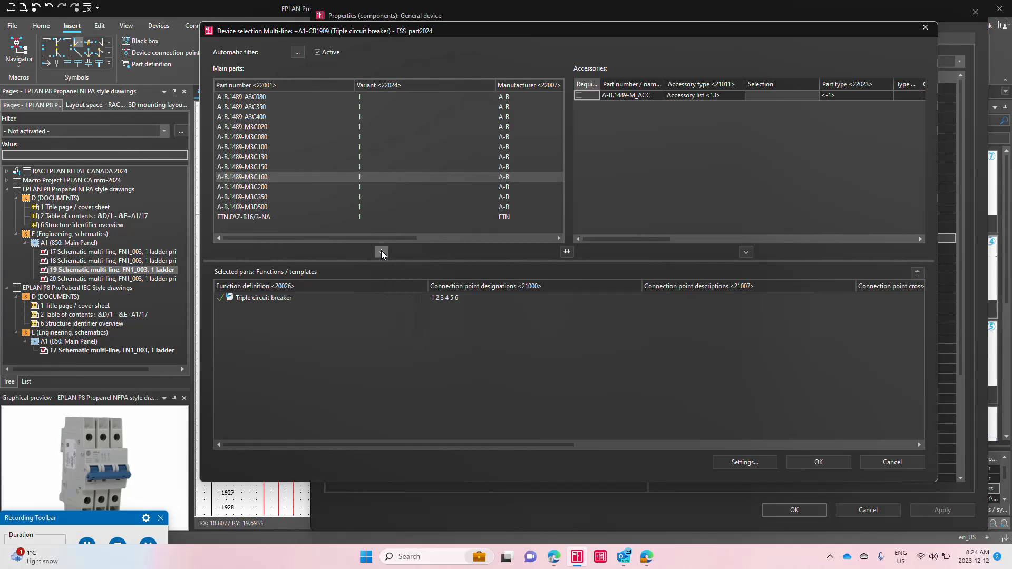
left_click(819, 463)
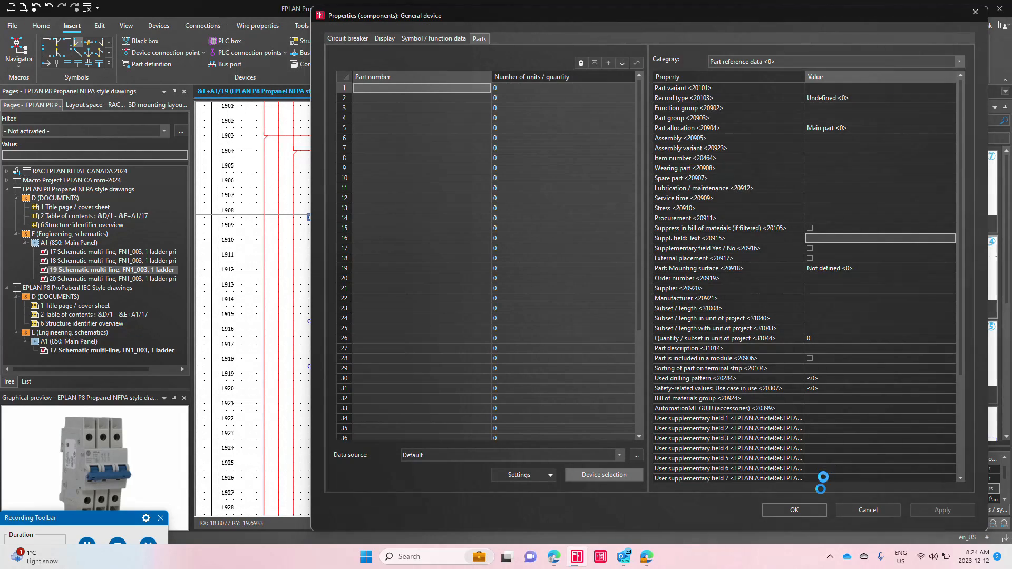
left_click(741, 62)
left_click(744, 86)
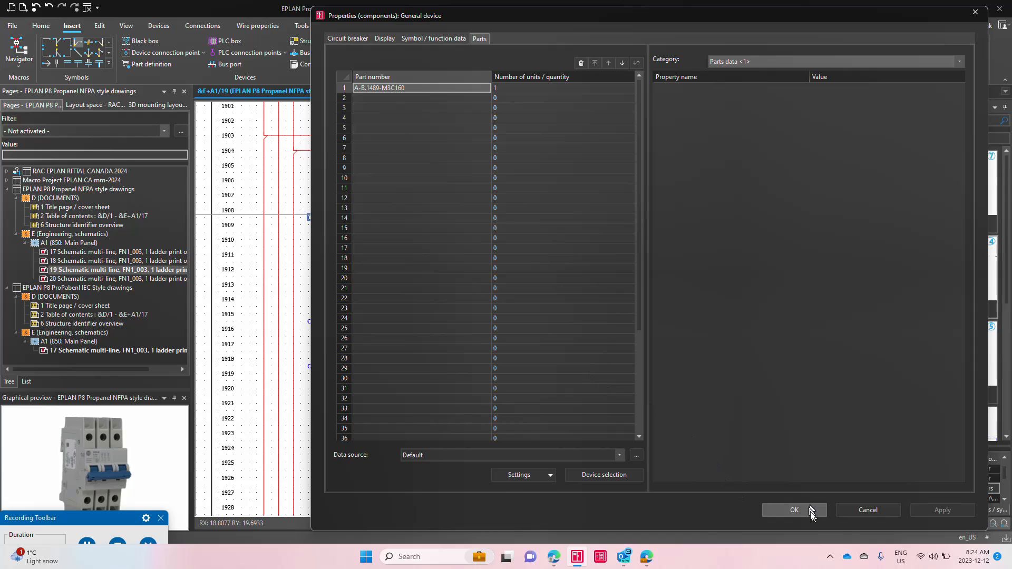
left_click(794, 510)
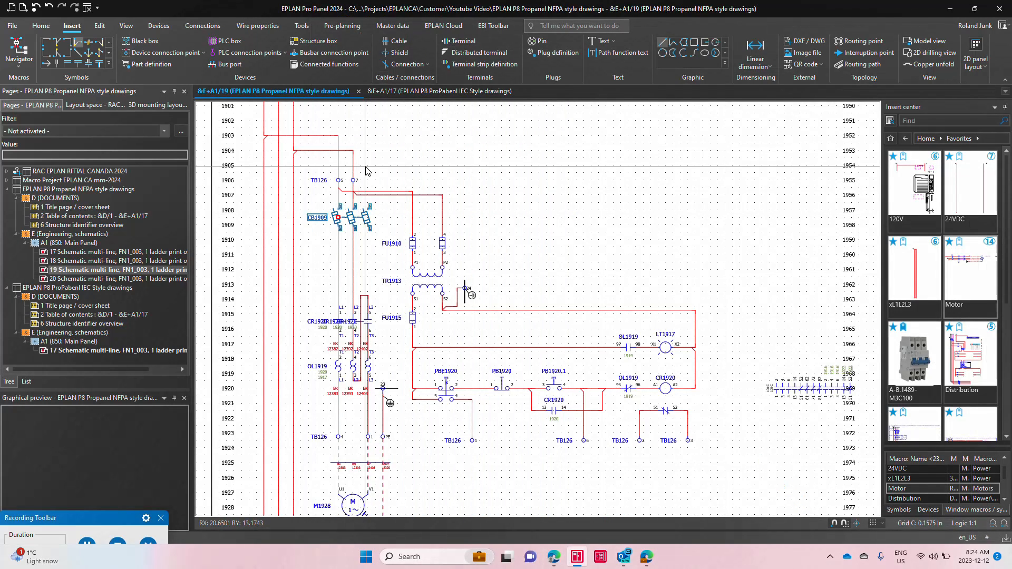
Step: Generate the project reports for the EPLAN P8 Propanel NFPA style drawings project
left_click(108, 190)
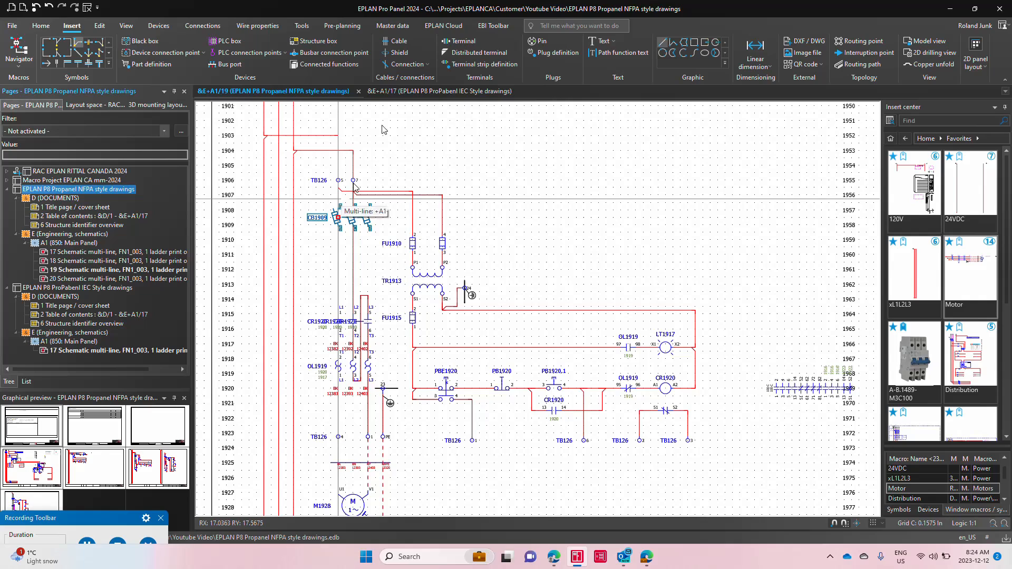
left_click(300, 27)
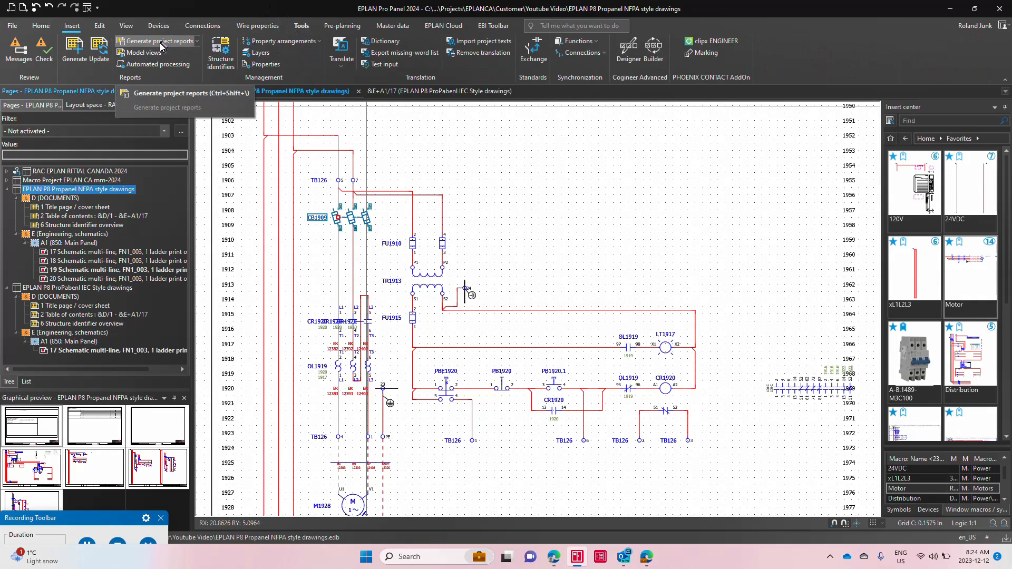
left_click(158, 41)
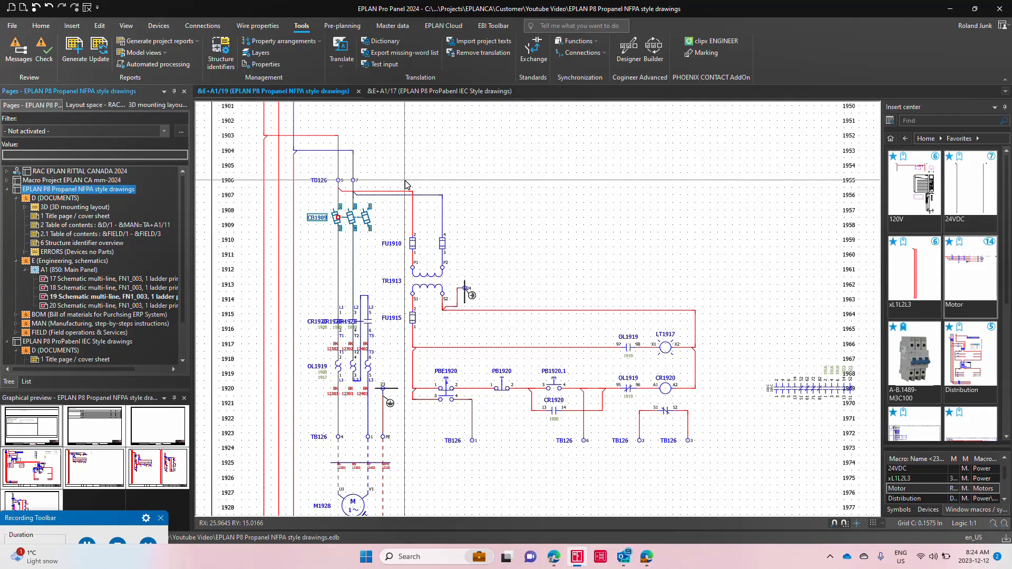
Step: Examine the A1 Main Panel device groups in the 3D mounting layout of both the NFPA and IEC projects, including the IEC CR group
left_click(153, 107)
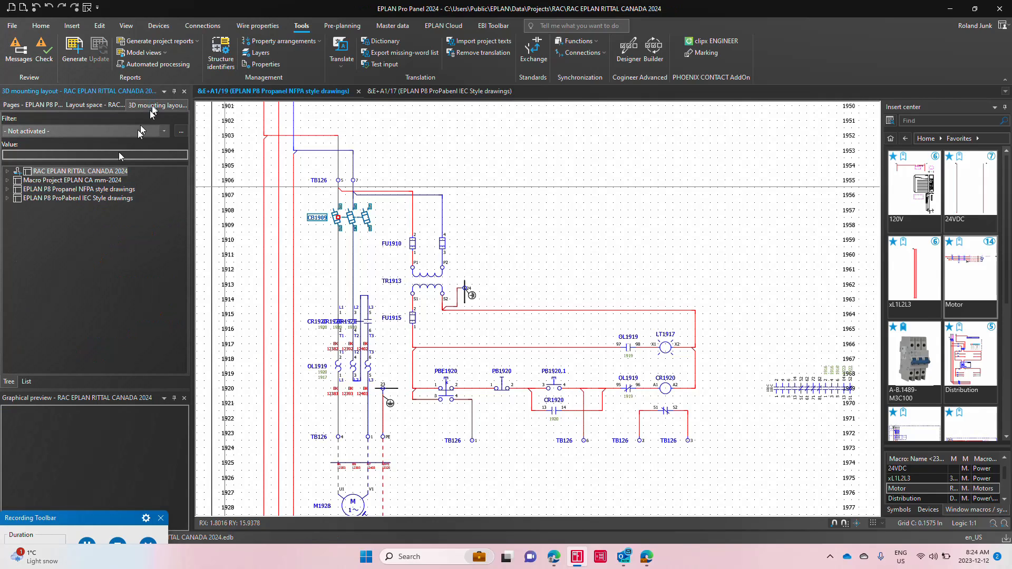
left_click(100, 191)
double_click(100, 194)
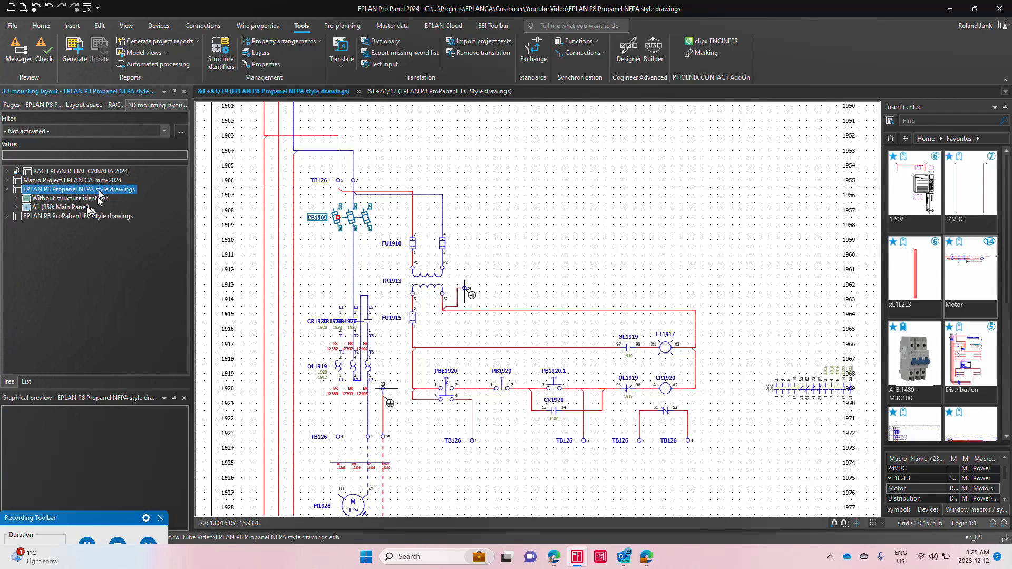
double_click(82, 208)
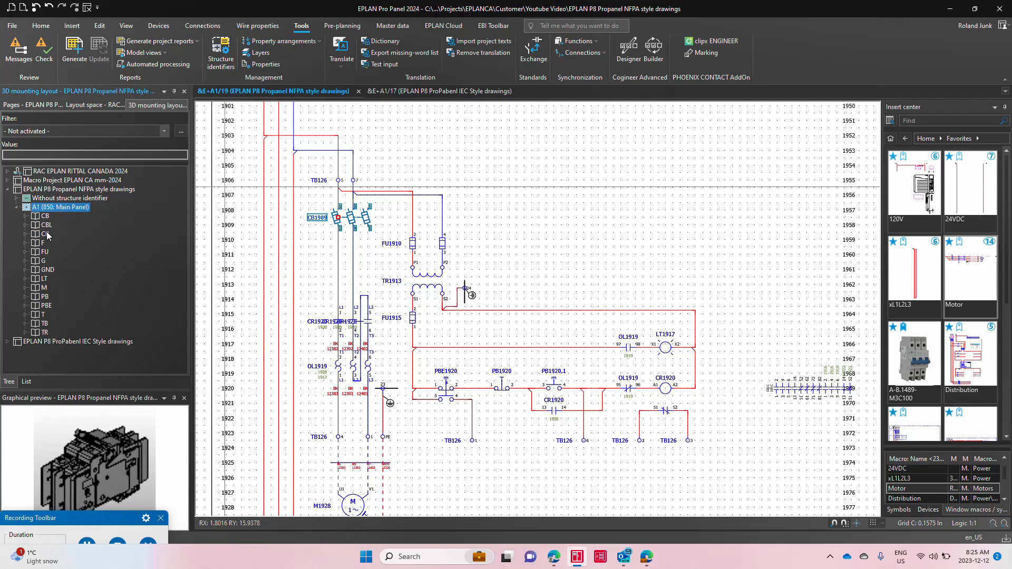
double_click(90, 344)
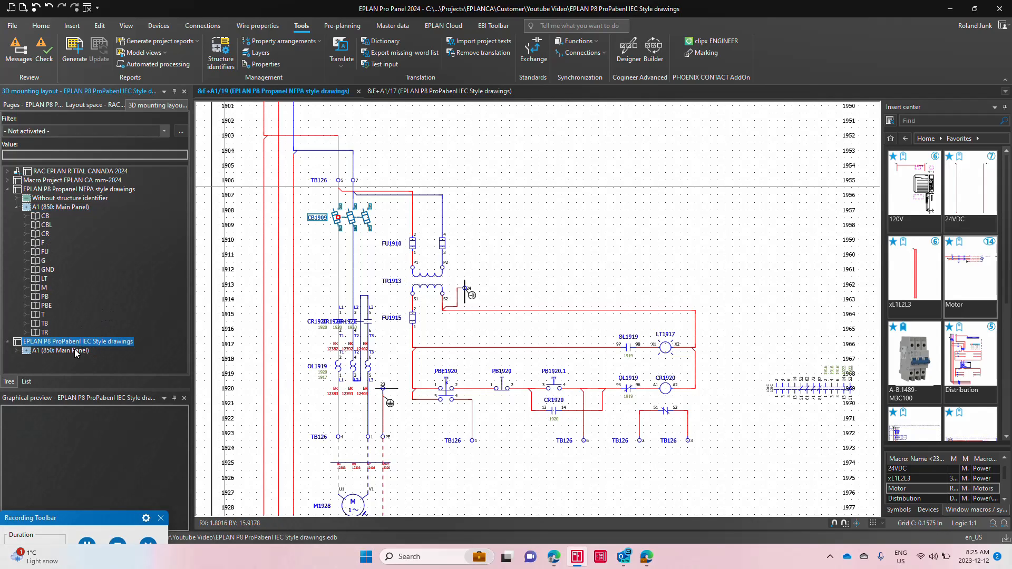
double_click(76, 350)
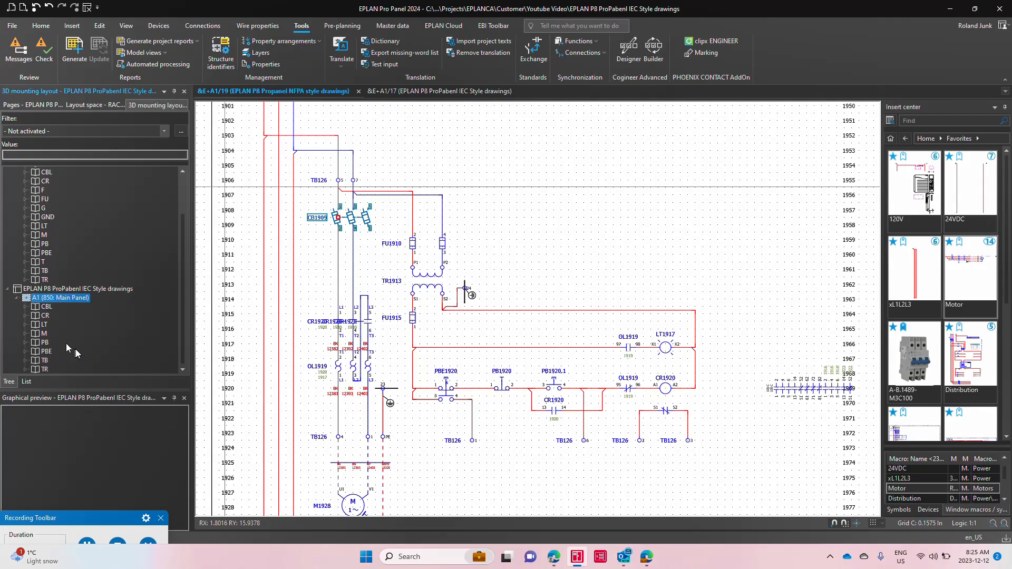
left_click(45, 316)
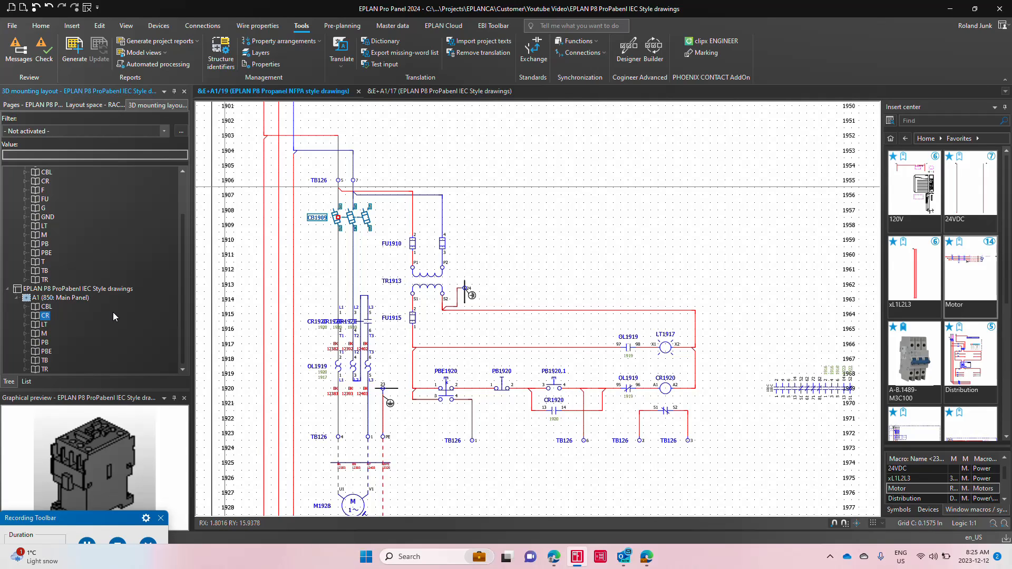
Step: Open the first Summarized parts list page in the NFPA project's BOM and examine its quantities, images, references and device tags
left_click(32, 105)
left_click(80, 315)
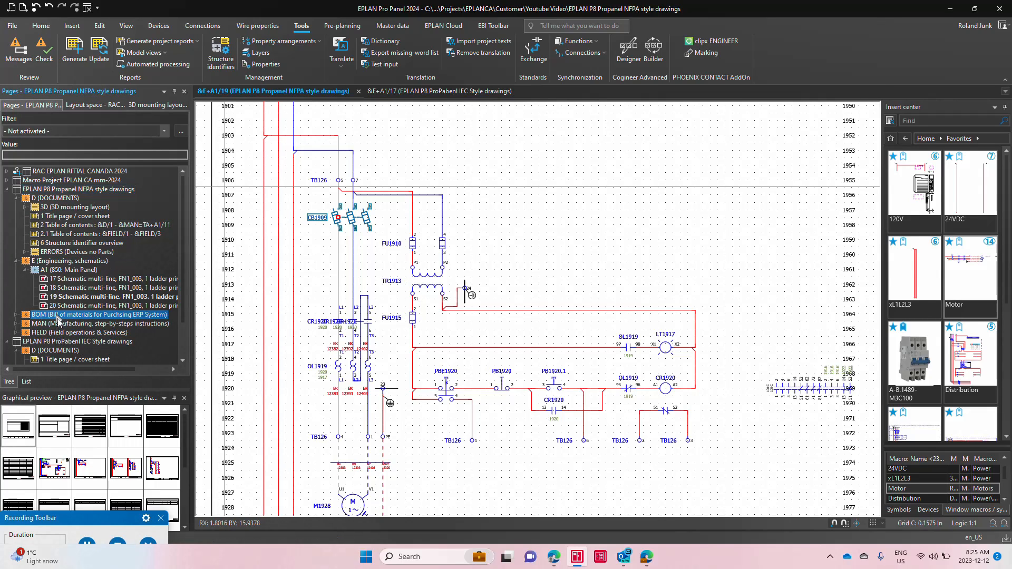
left_click(42, 462)
double_click(43, 462)
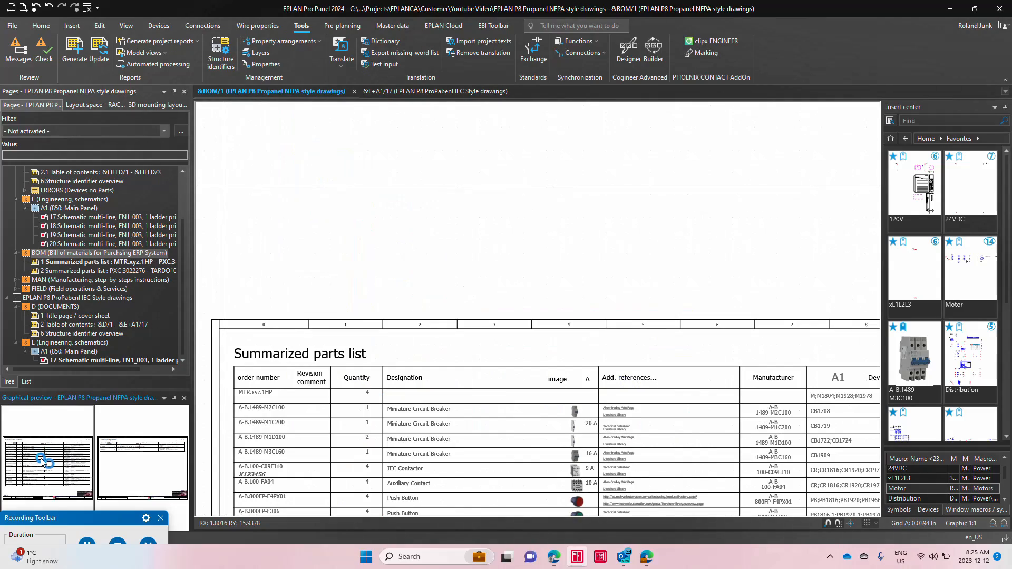
scroll(417, 351, "down", 2)
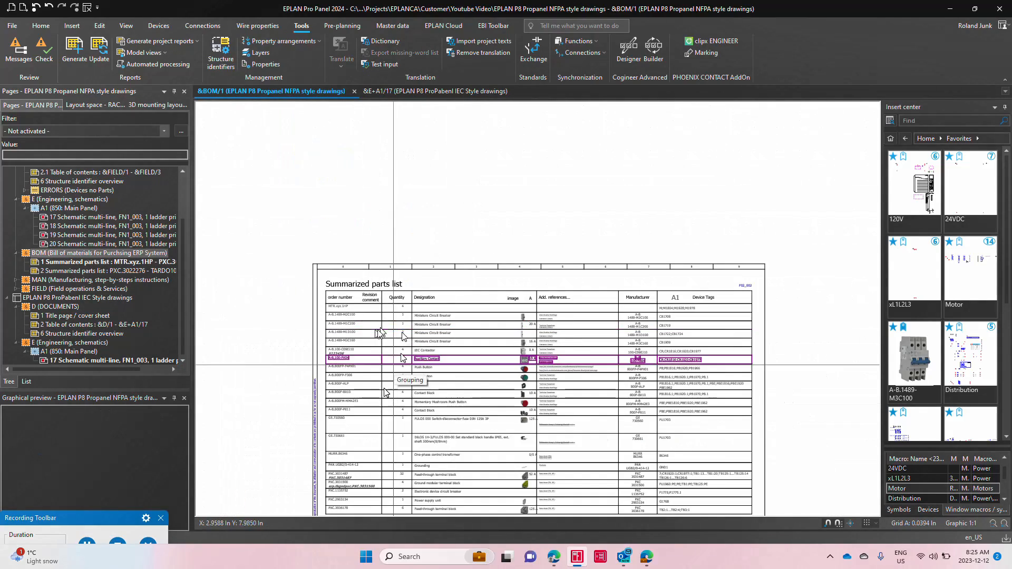
scroll(420, 464, "up", 5)
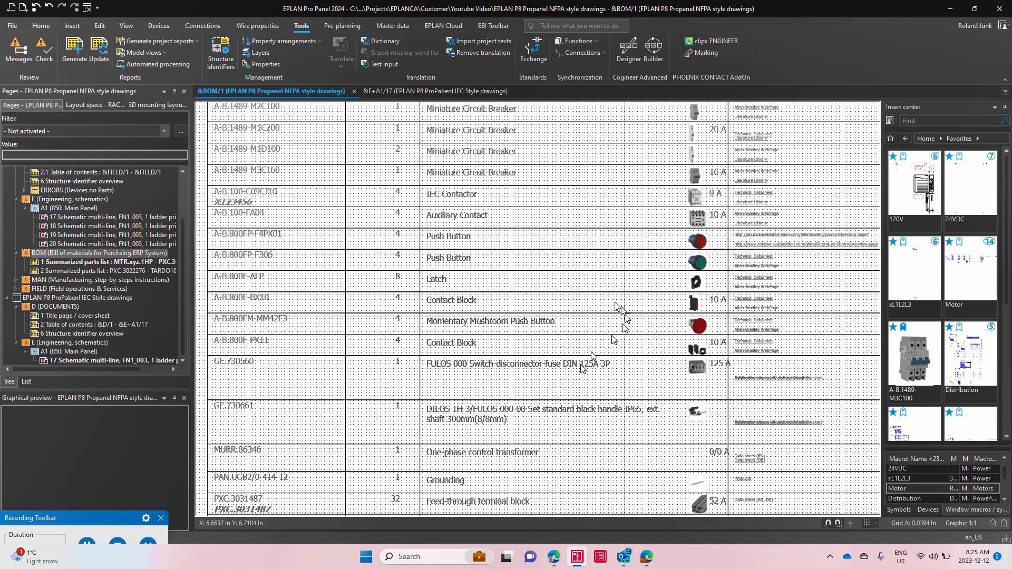
middle_click_drag(563, 312, 316, 314)
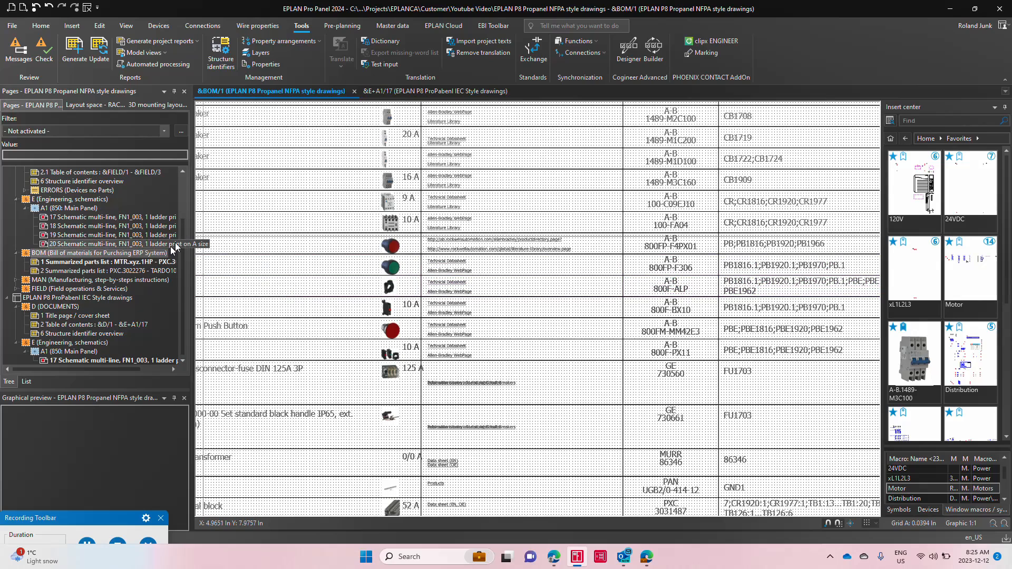
Step: Export the NFPA project's marking data to a new PROJECT complete project with the SD_WireTagsTXT and SD Phoenix device marking schemes
left_click(183, 250)
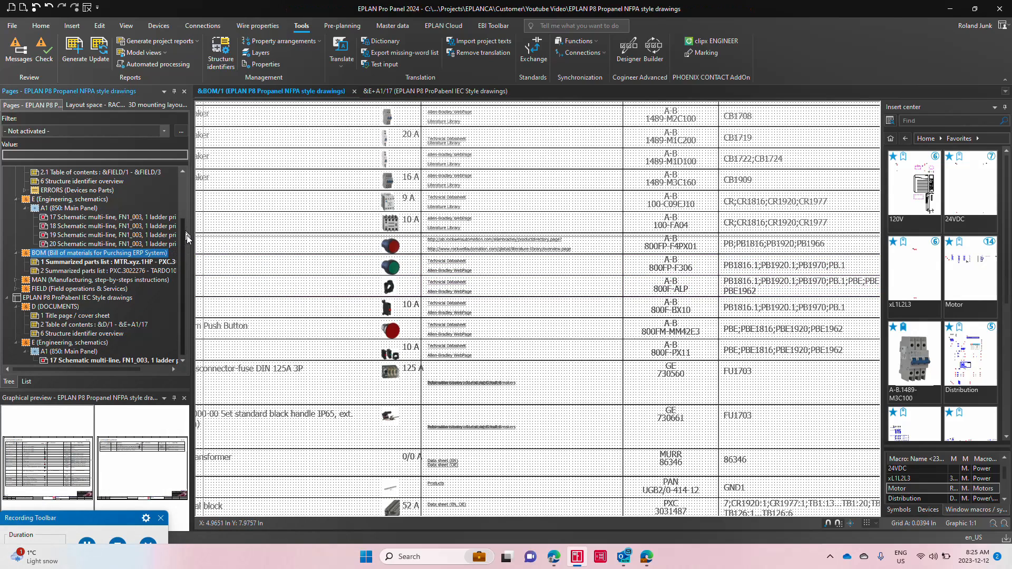
scroll(179, 232, "up", 3)
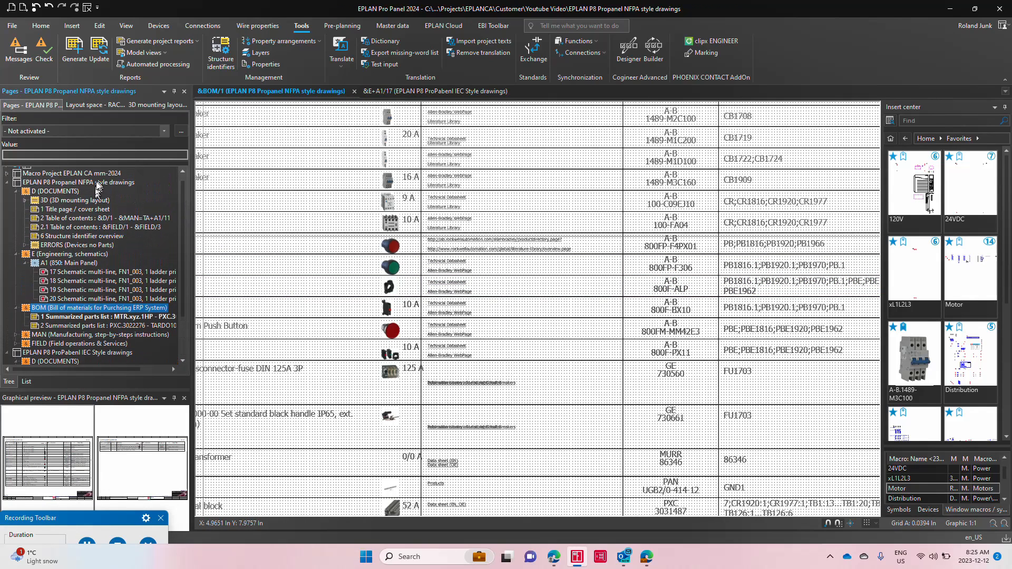
left_click(119, 182)
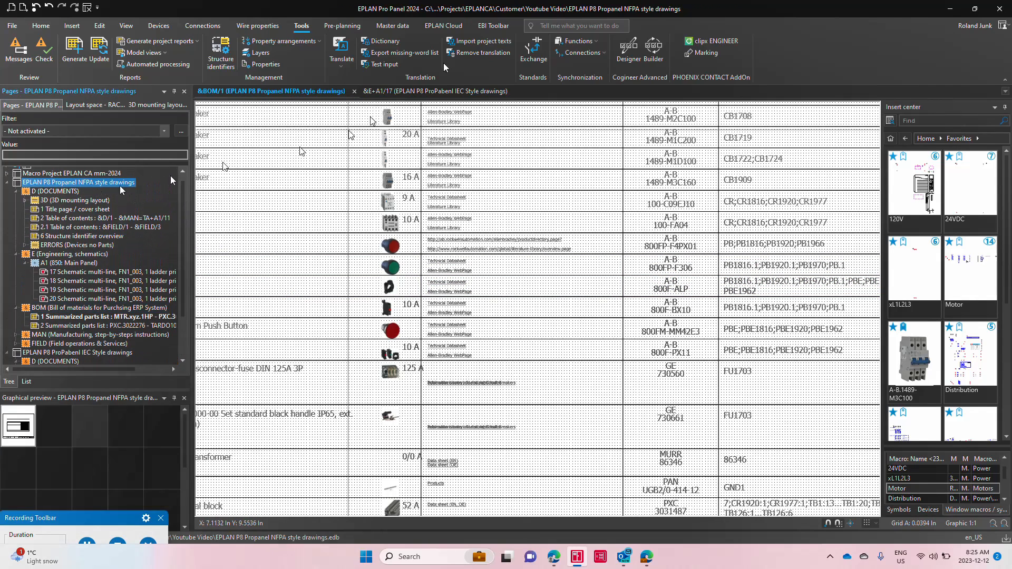
left_click(391, 26)
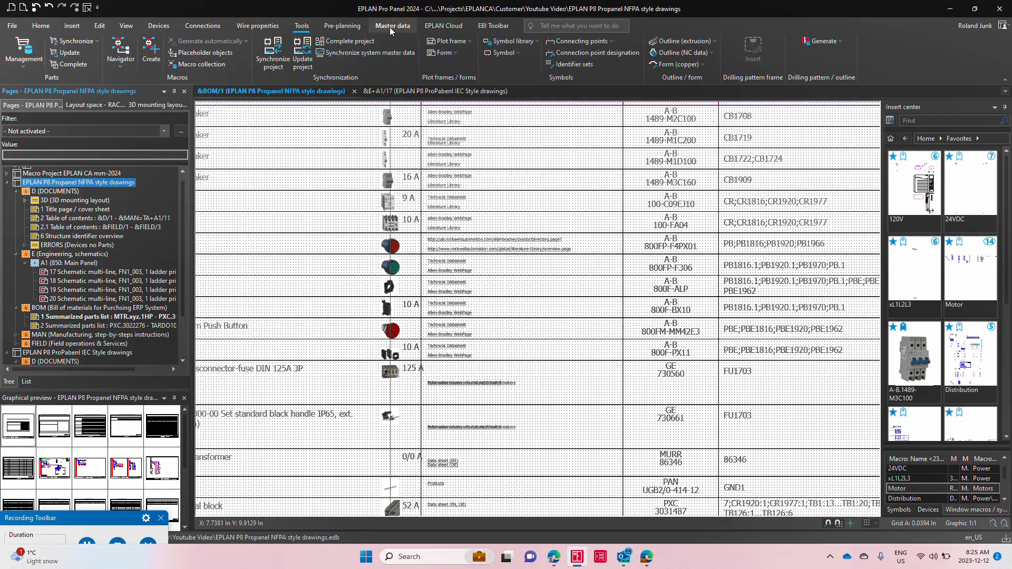
left_click(302, 26)
left_click(705, 52)
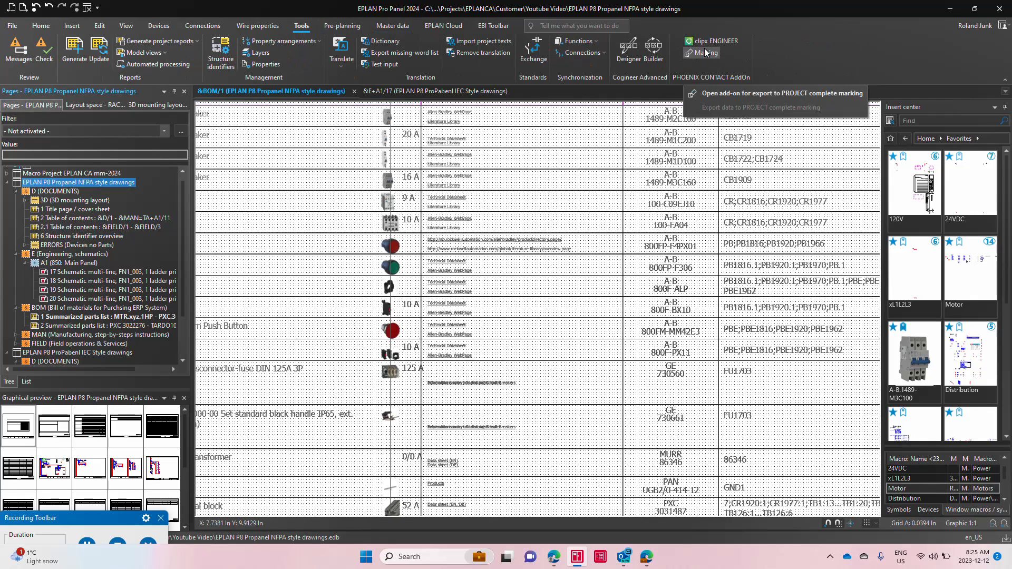
left_click(706, 53)
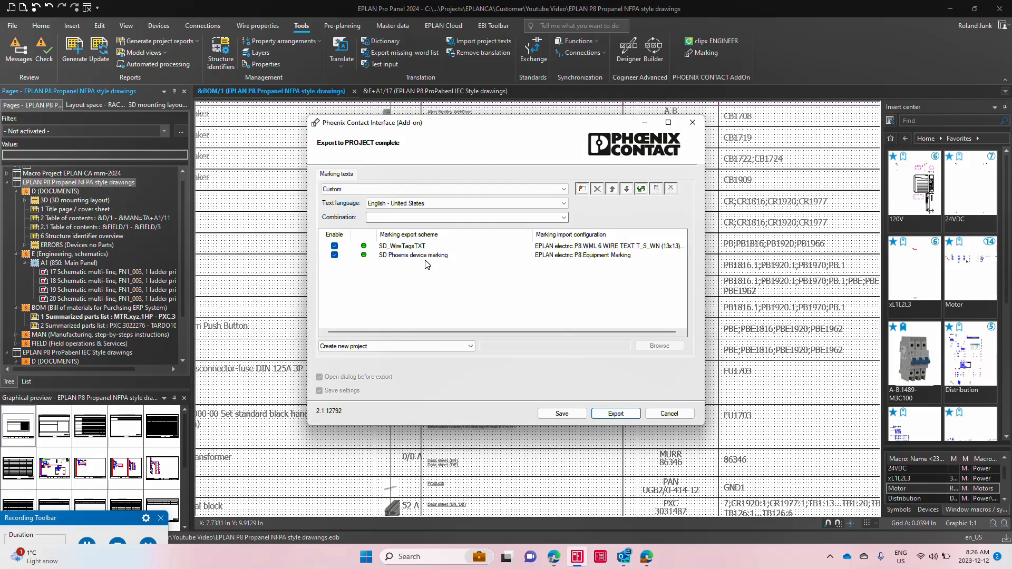
left_click(628, 415)
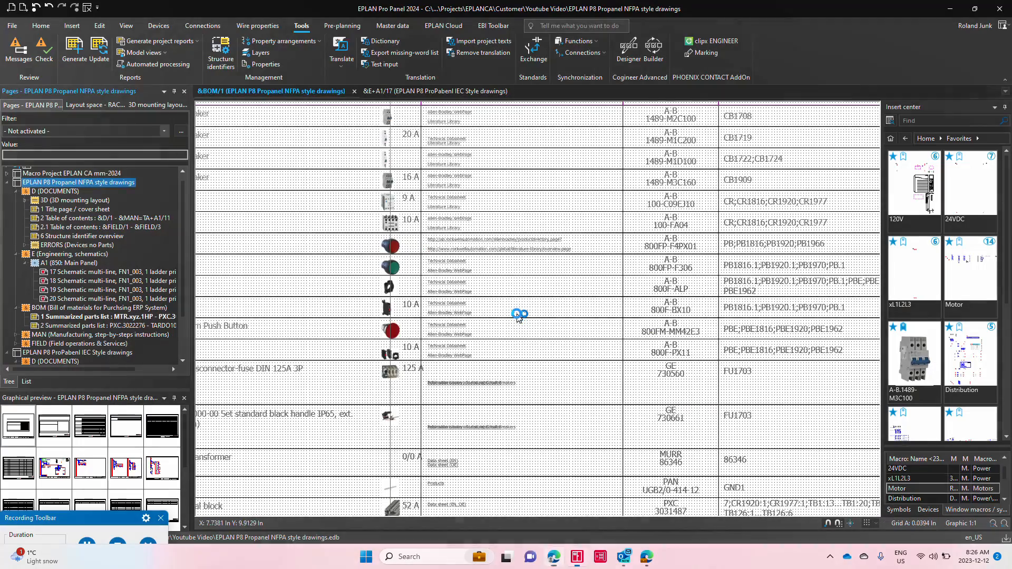
Step: Open schematic page 17 of the NFPA project and examine its notes on device tags, wire connections and terminals
left_click(88, 272)
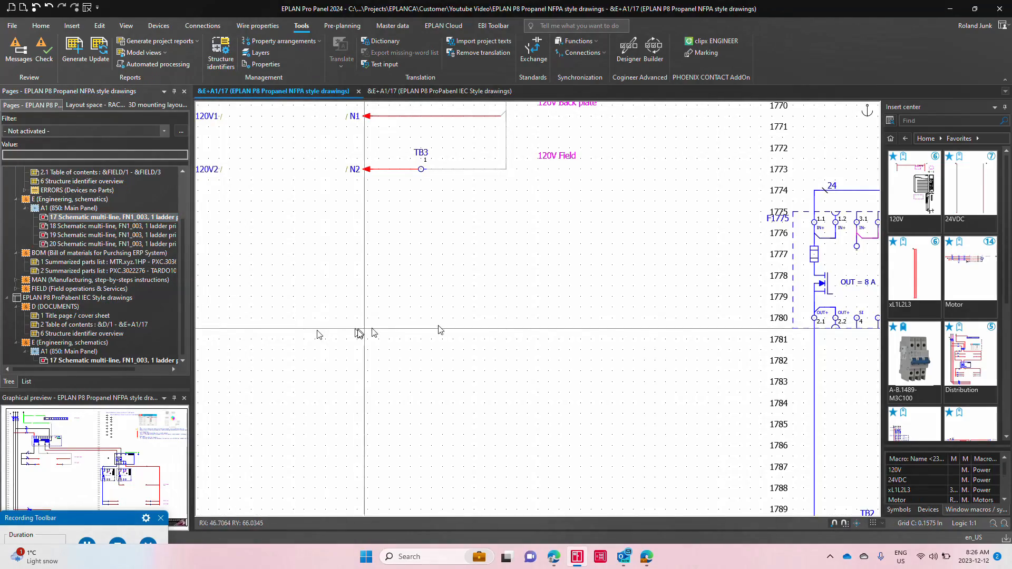
scroll(492, 321, "down", 3)
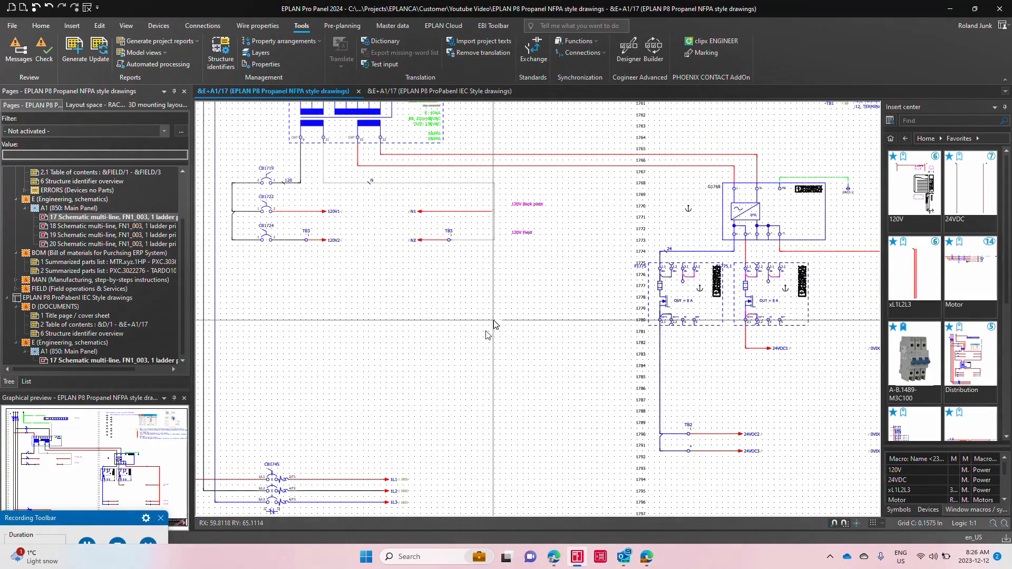
scroll(494, 324, "down", 2)
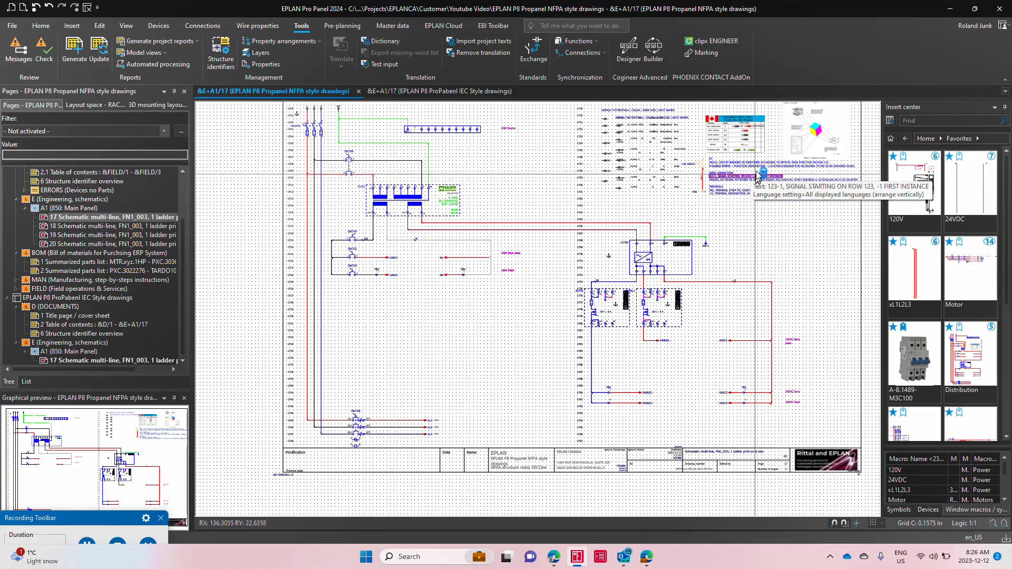
scroll(772, 159, "up", 4)
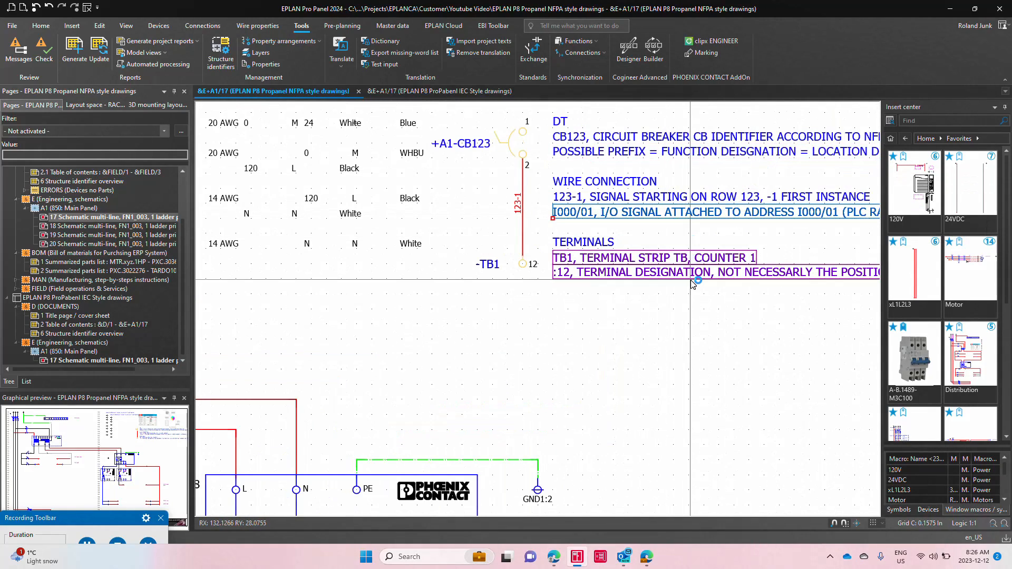
mouse_move(693, 284)
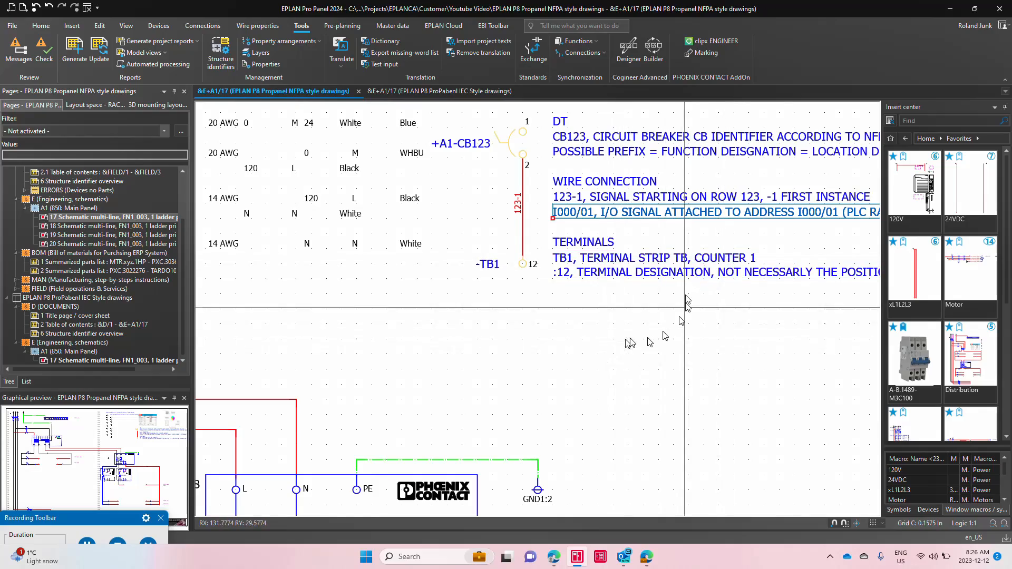
scroll(694, 284, "down", 5)
scroll(799, 233, "down", 2)
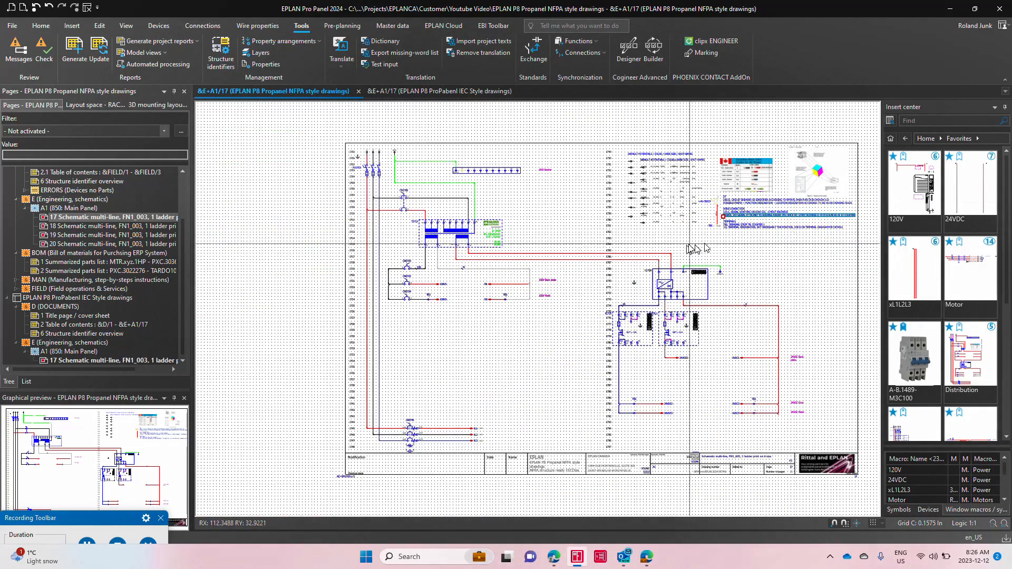
scroll(705, 247, "up", 1)
scroll(142, 227, "up", 2)
Step: Place connection definition points throughout the entire NFPA project using the NFPA Standard 2012 settings
left_click(87, 189)
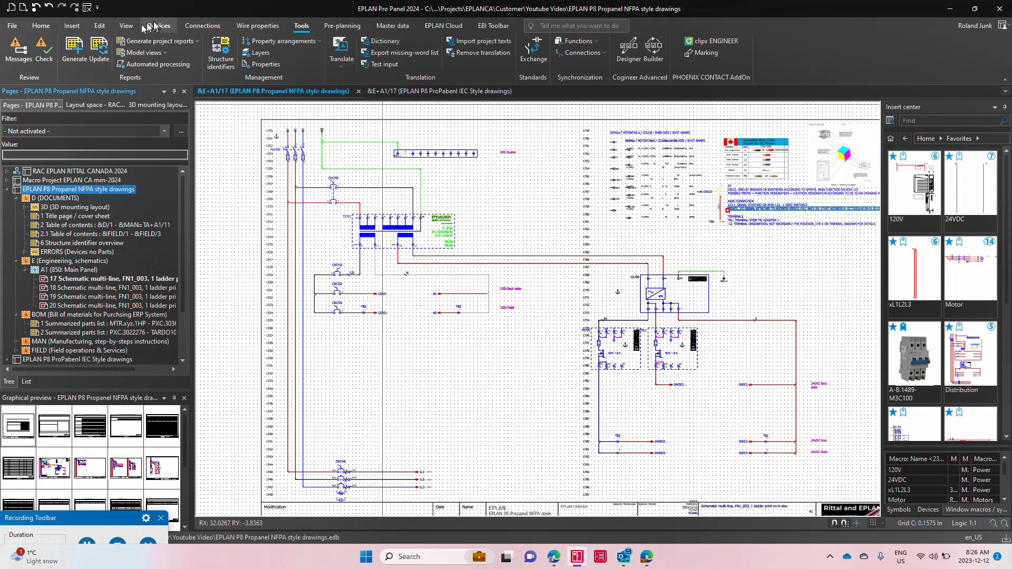
left_click(202, 25)
left_click(268, 53)
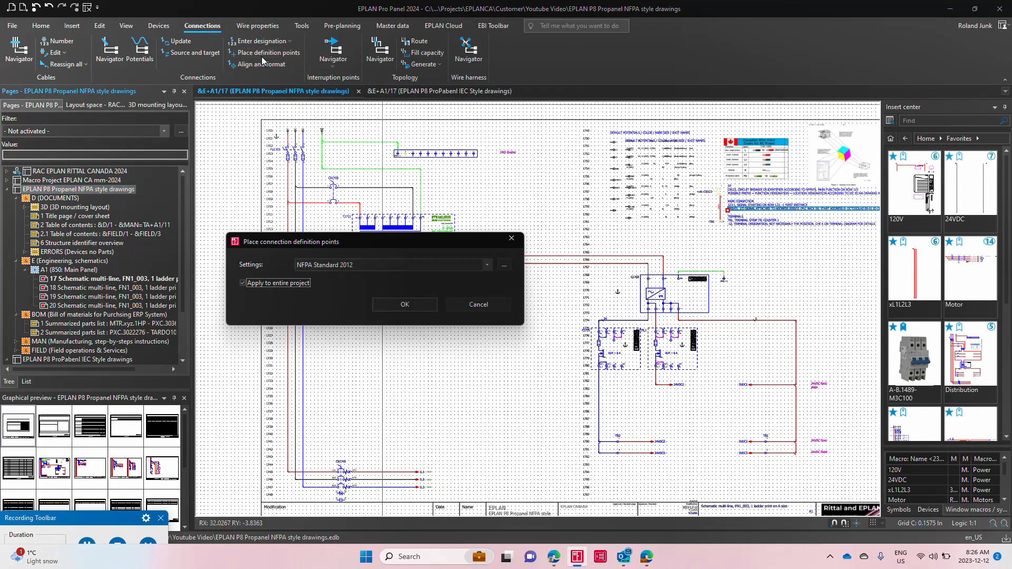
left_click(406, 304)
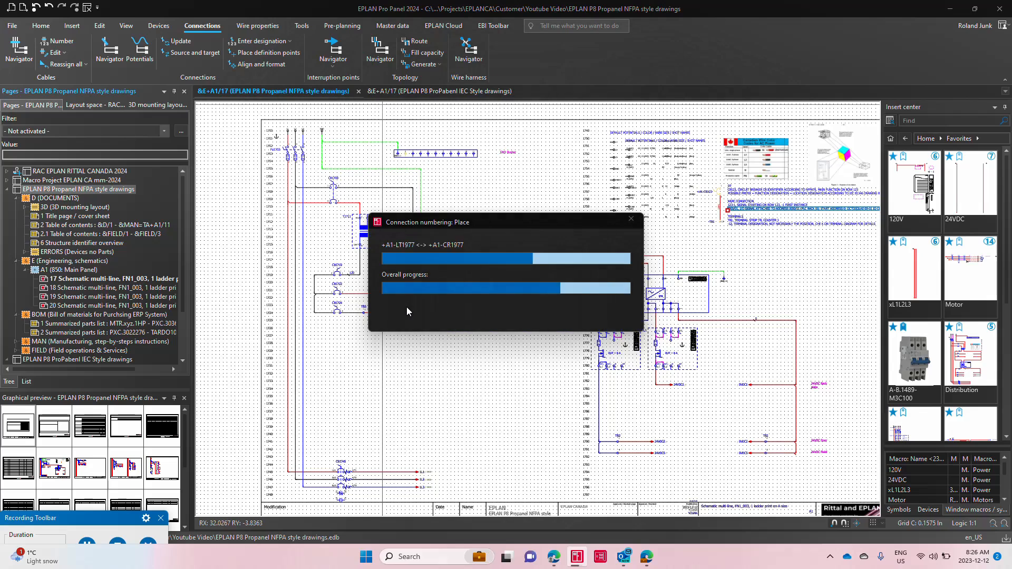
Step: Open the connection designation settings for the NFPA project and postpone the PROJECT complete marking update
left_click(267, 42)
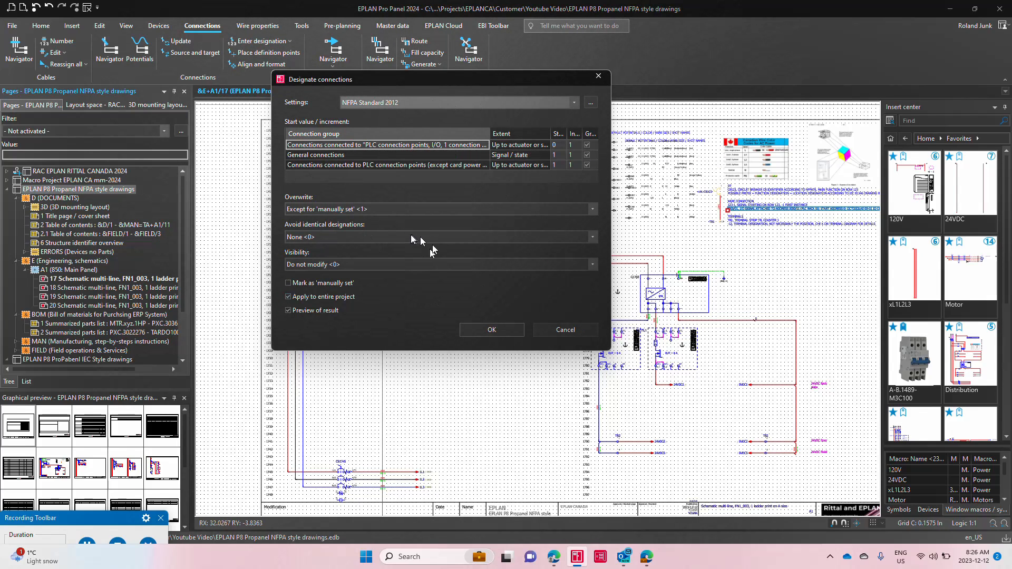
left_click(397, 103)
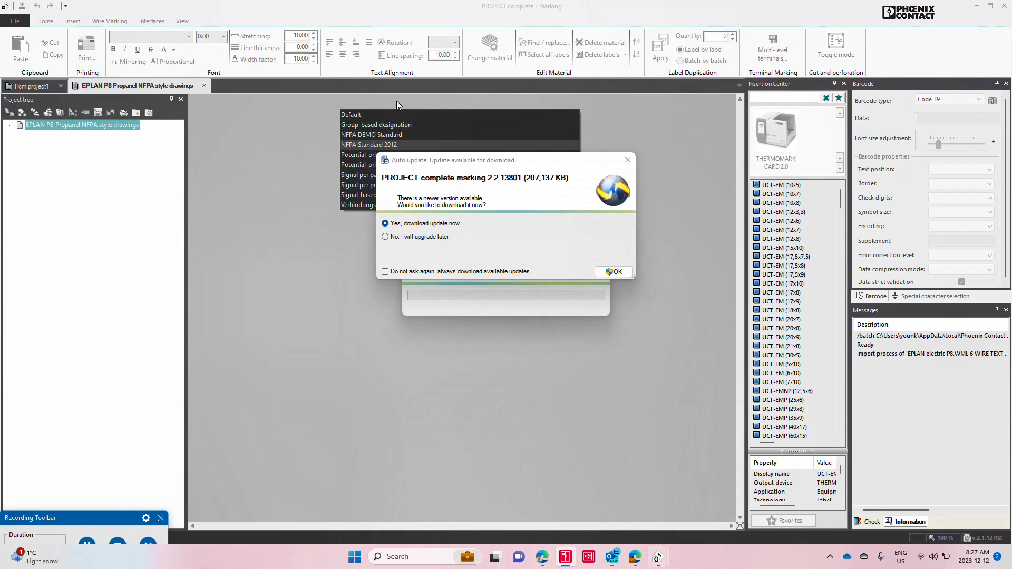
left_click(410, 238)
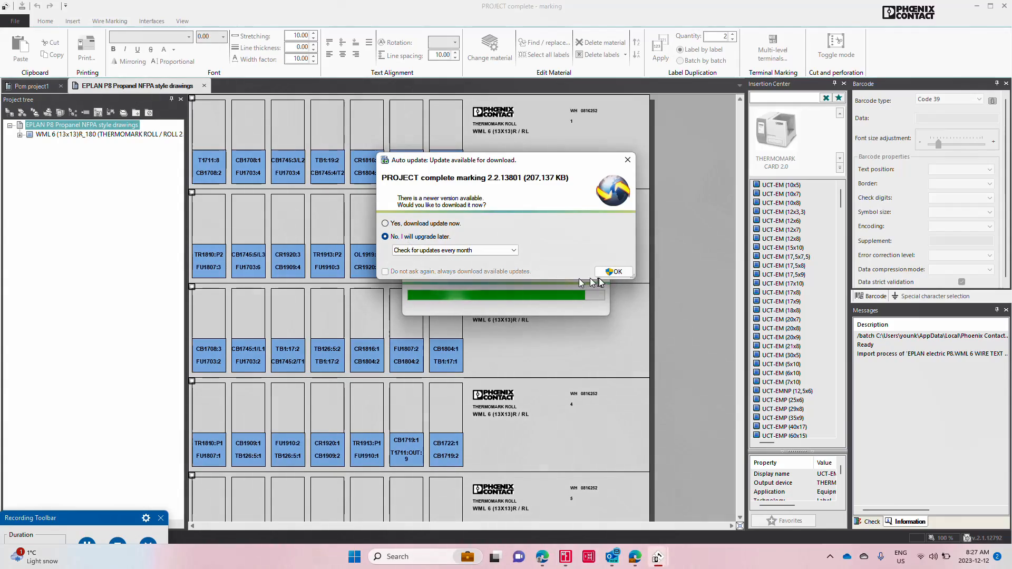
left_click(616, 273)
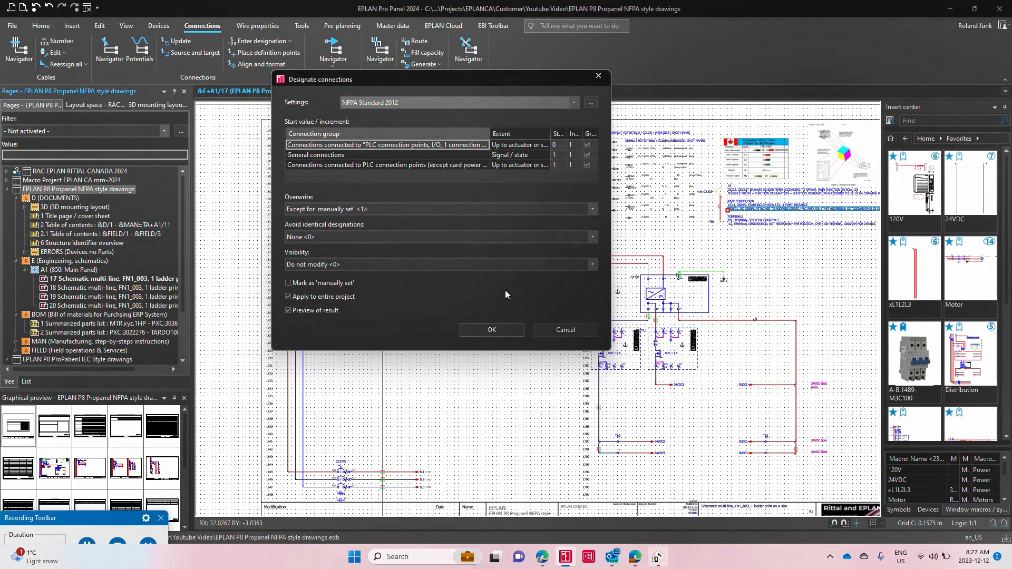
Step: Switch to PROJECT complete marking and examine the EML (20x8) device labels and the WML 6 (13x13) wire labels
key("alt+Tab")
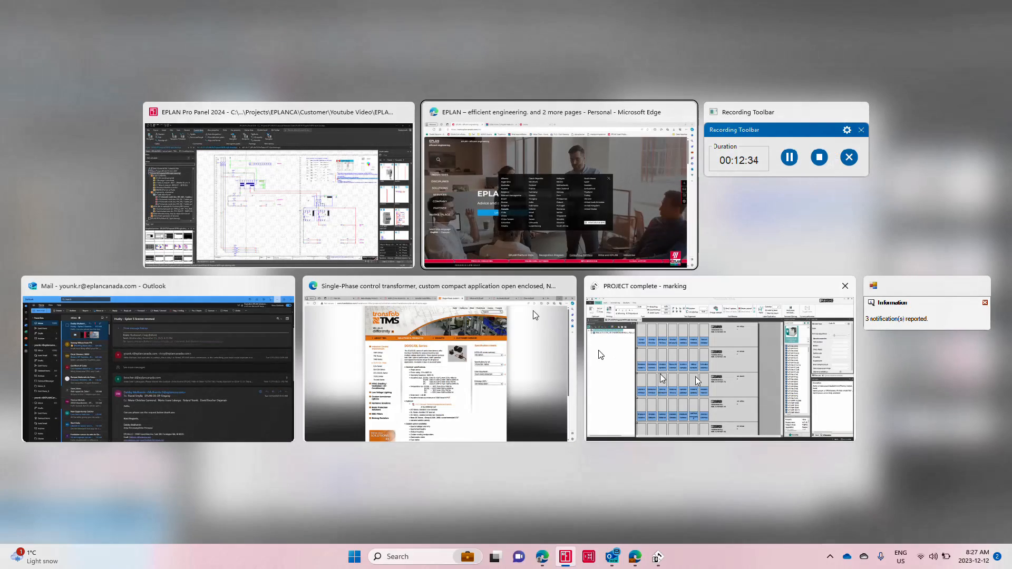
left_click(723, 378)
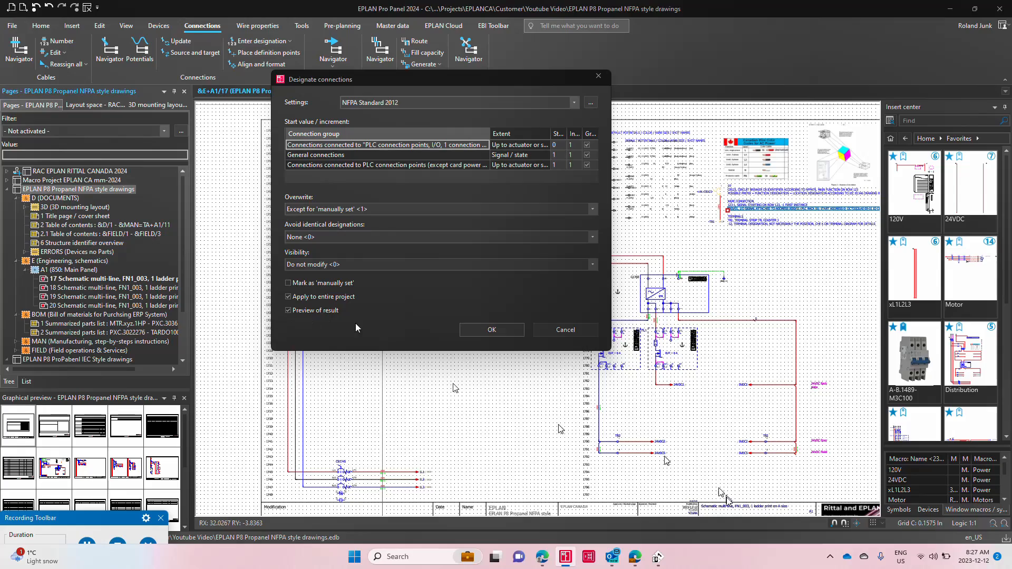
left_click(657, 557)
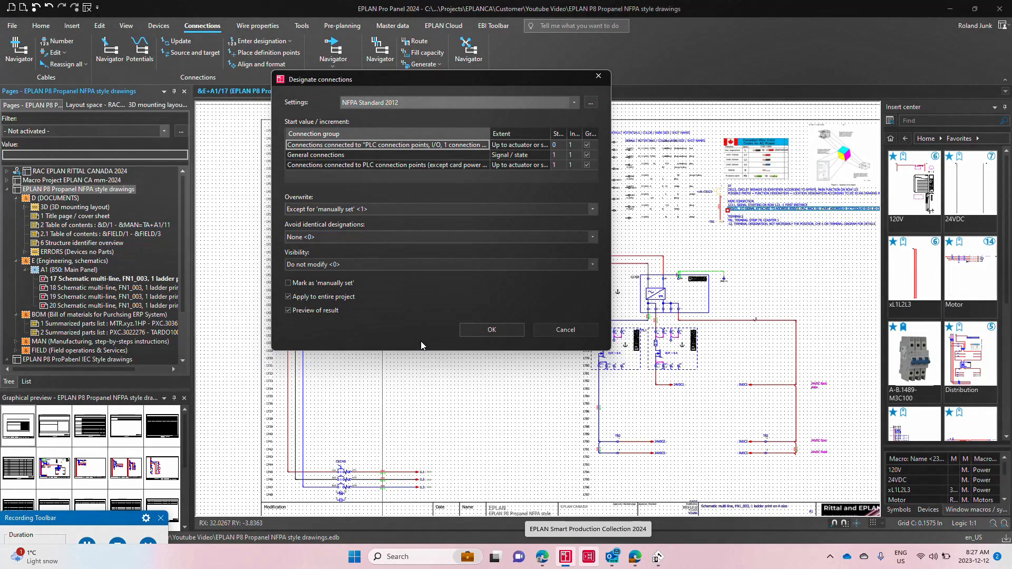
key("alt+Tab")
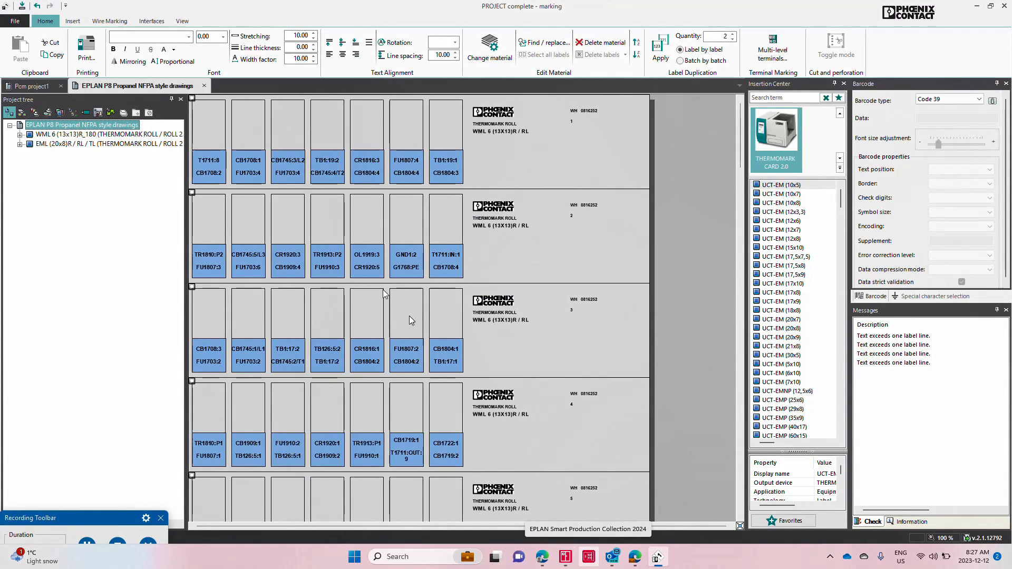
left_click(121, 144)
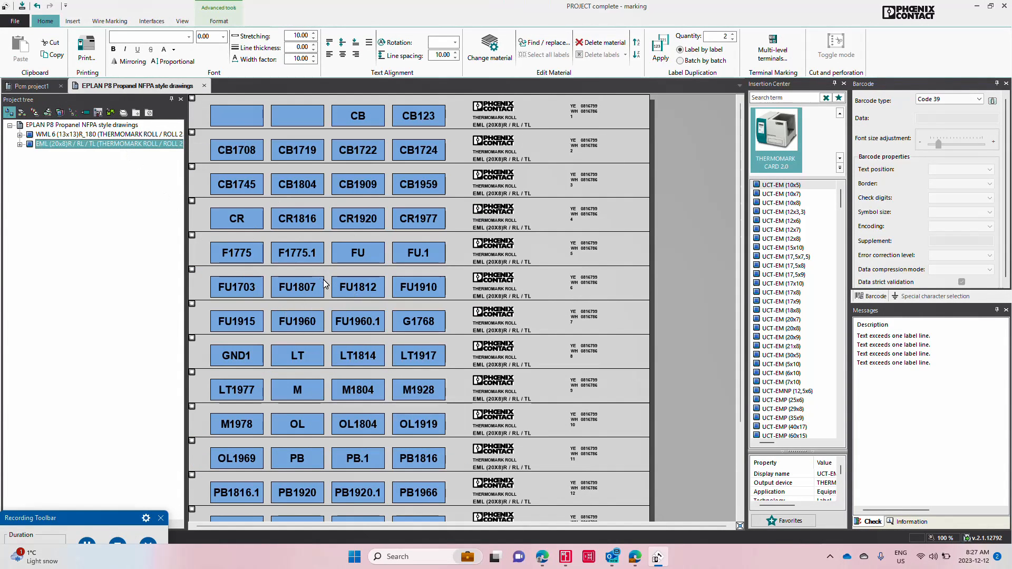
left_click(105, 134)
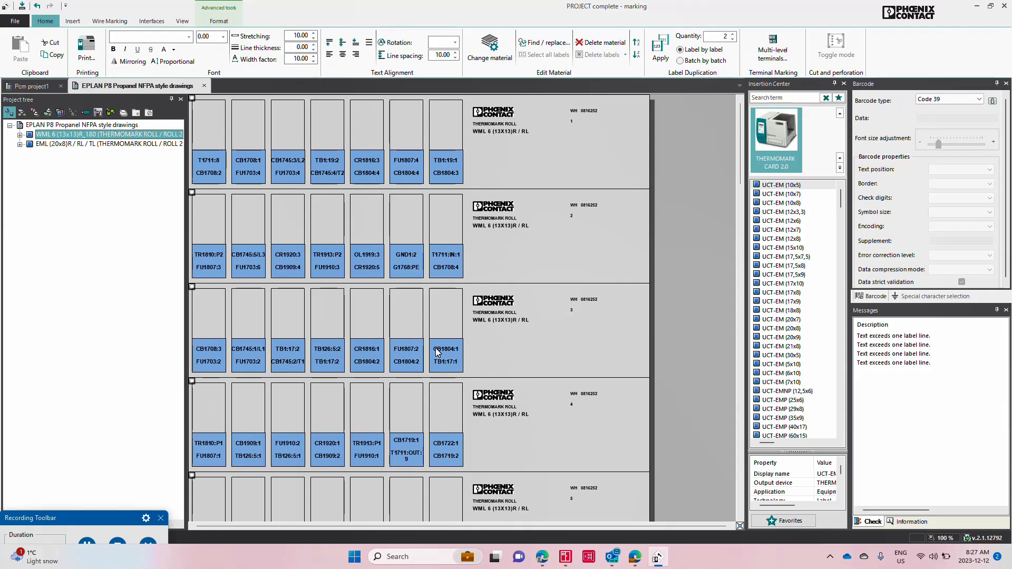
Step: Return to EPLAN Pro Panel and designate the entire project's connections with NFPA Standard 2012, reviewing and accepting the previewed designations
key("alt+Tab")
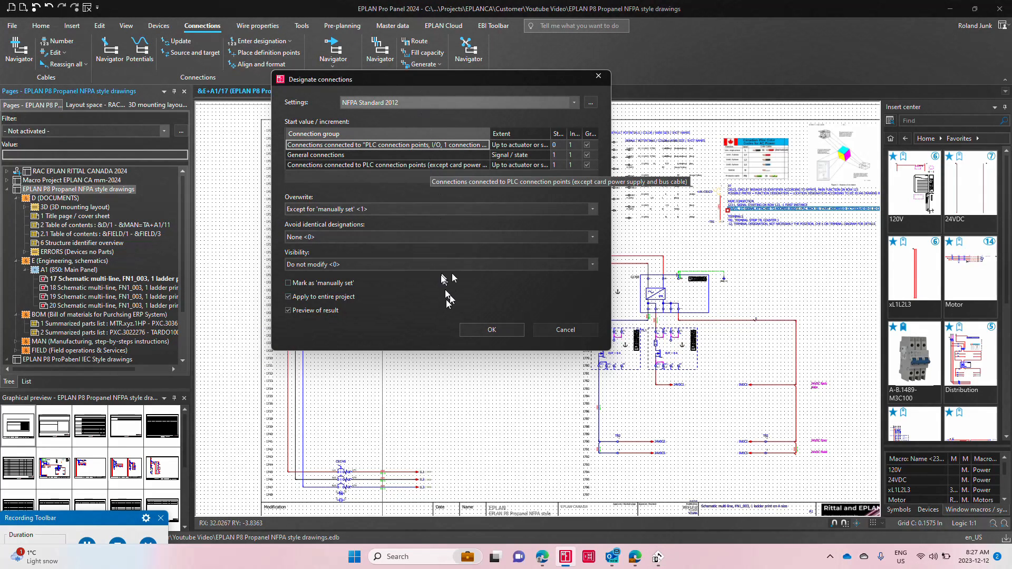
left_click(492, 330)
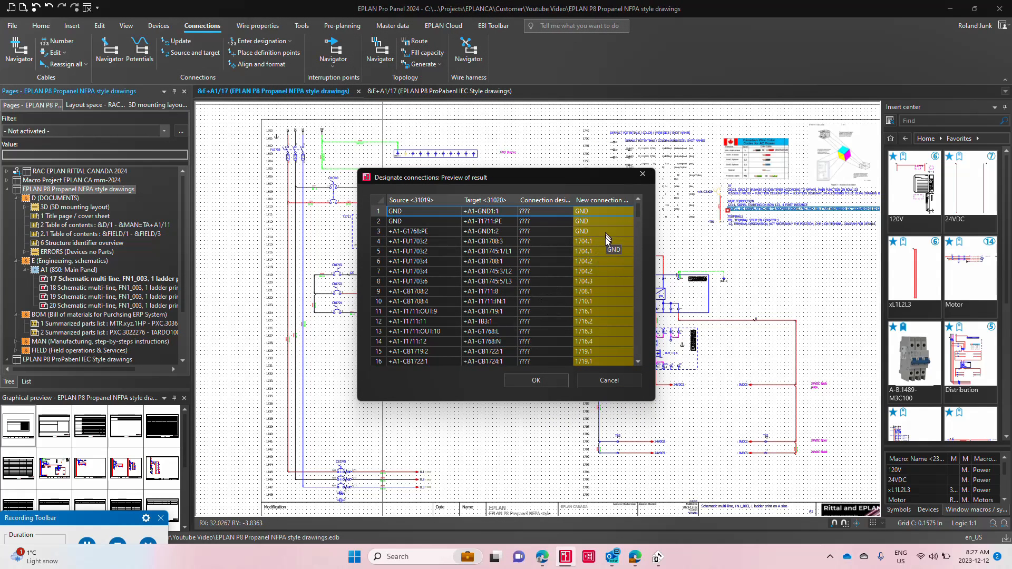
scroll(613, 308, "down", 20)
scroll(606, 317, "down", 3)
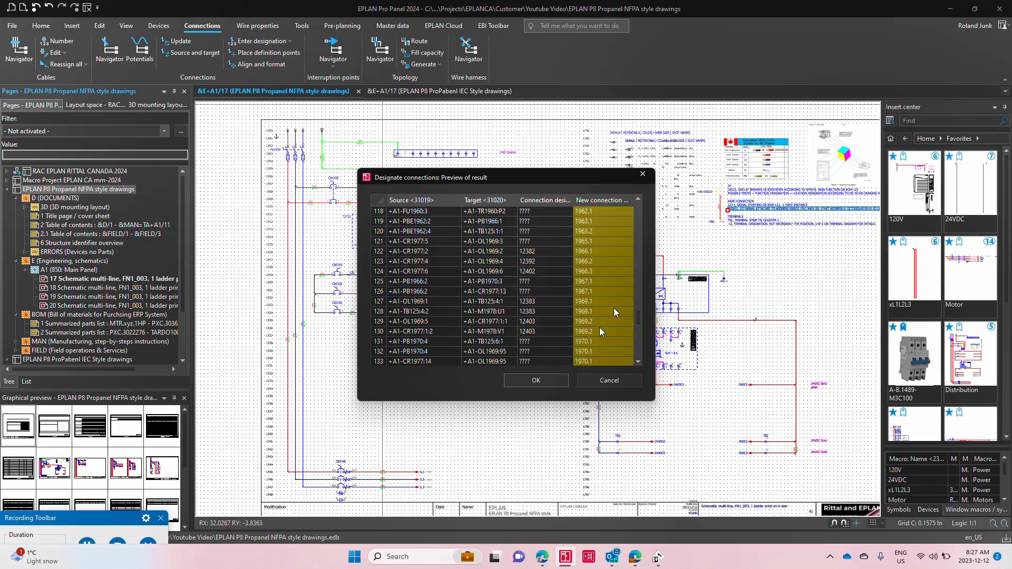
left_click(546, 379)
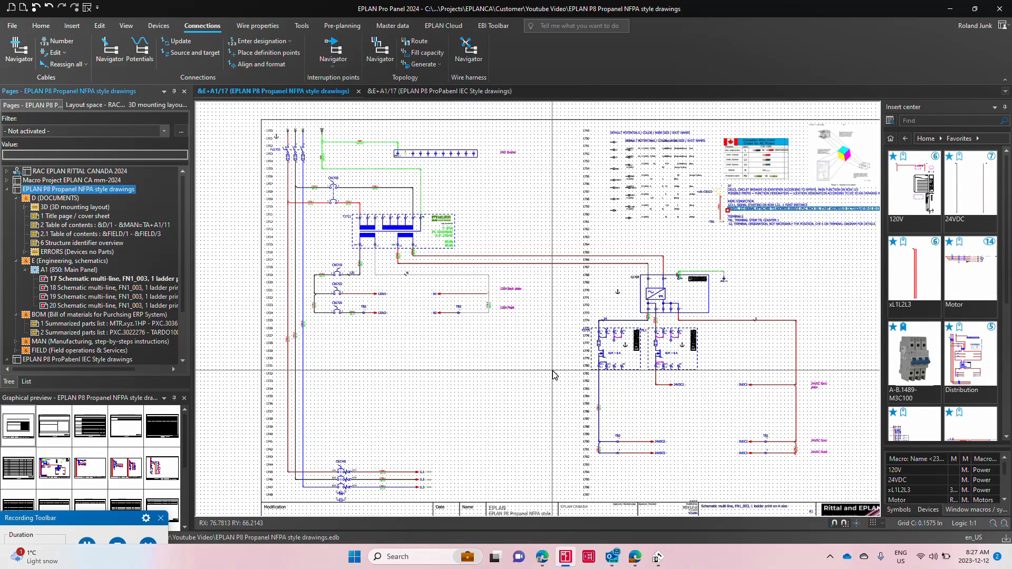
Step: Export the NFPA project's wire tags and device markings to PROJECT complete marking as a new project
scroll(316, 327, "up", 6)
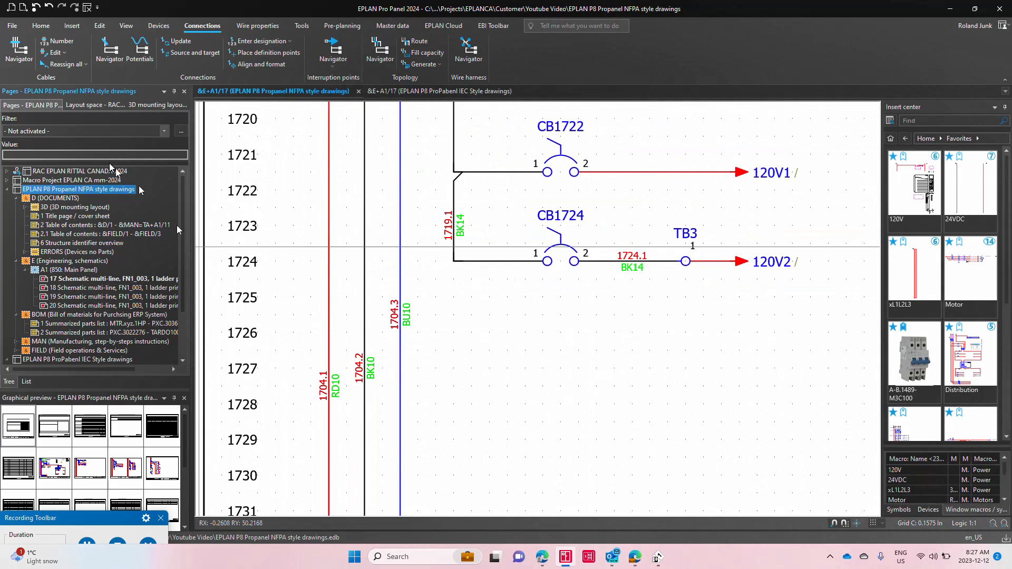
left_click(302, 25)
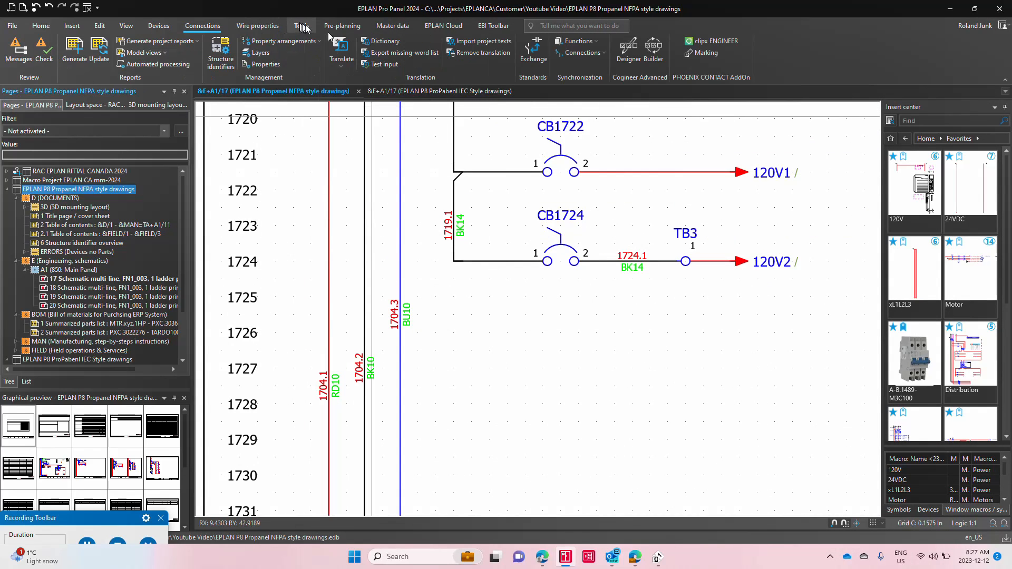
left_click(705, 55)
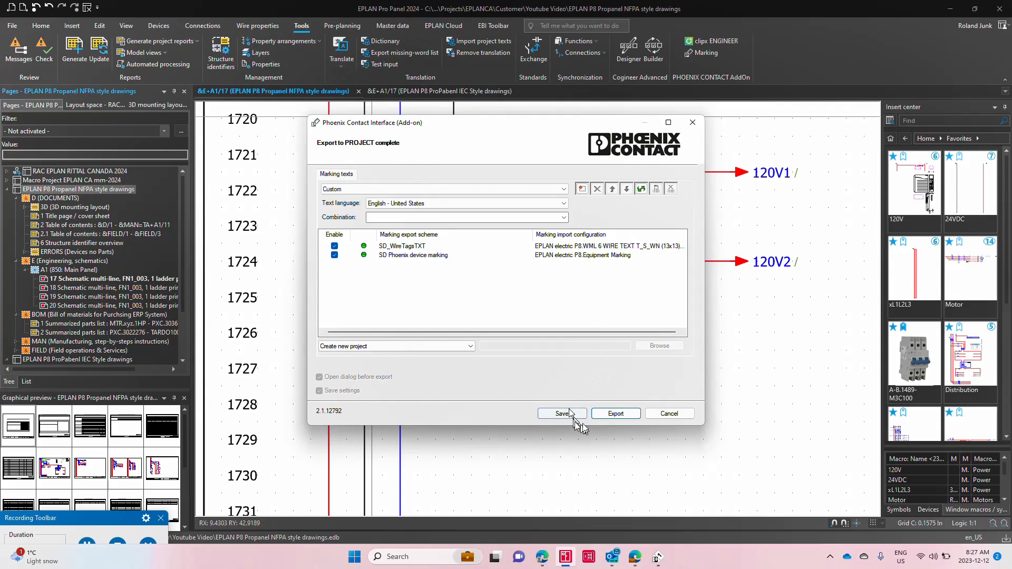
left_click(612, 413)
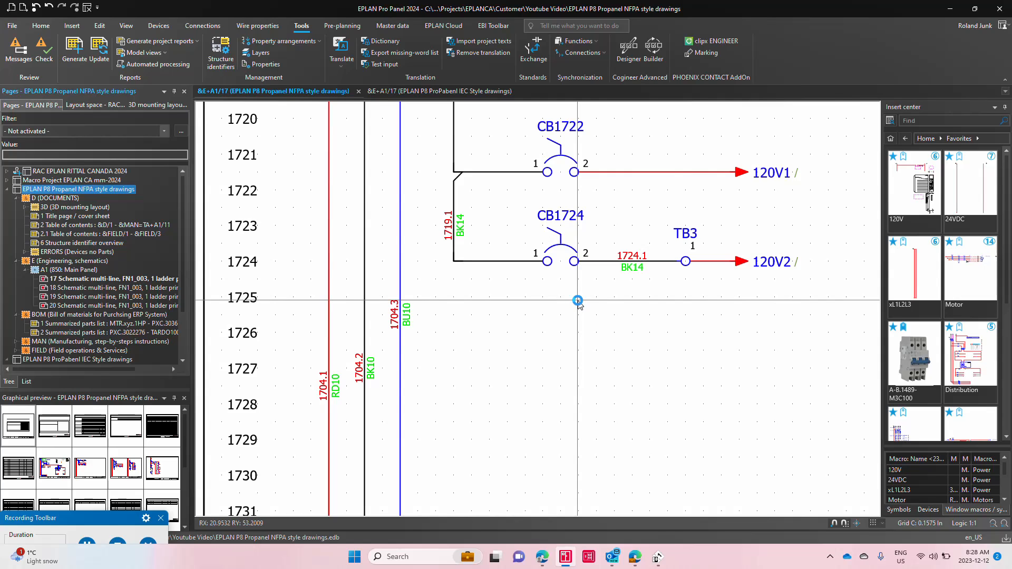
Step: Switch to PROJECT complete marking and examine the NFPA project's EML (20x8) device labels through to the last row
left_click(658, 557)
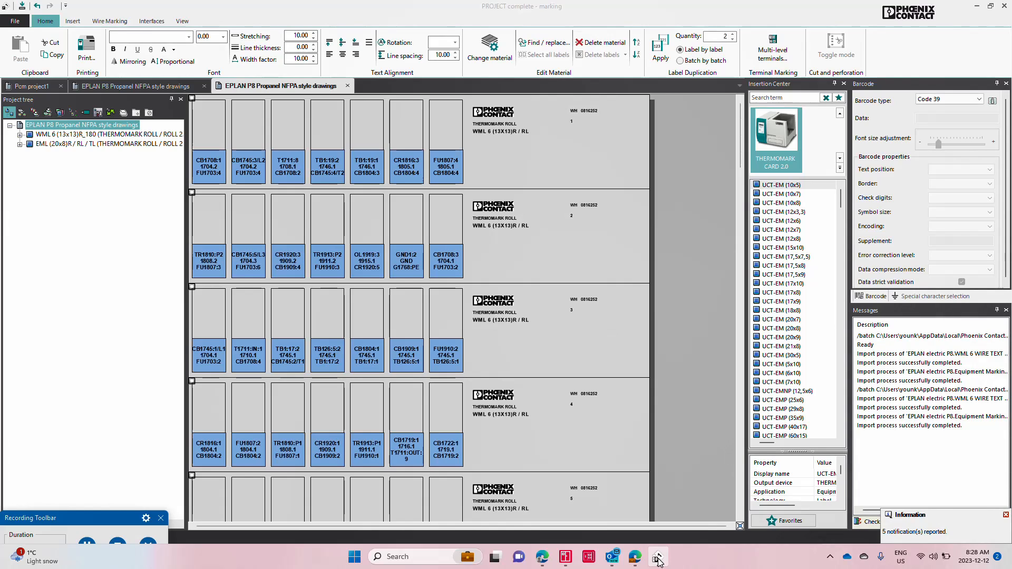
left_click(125, 144)
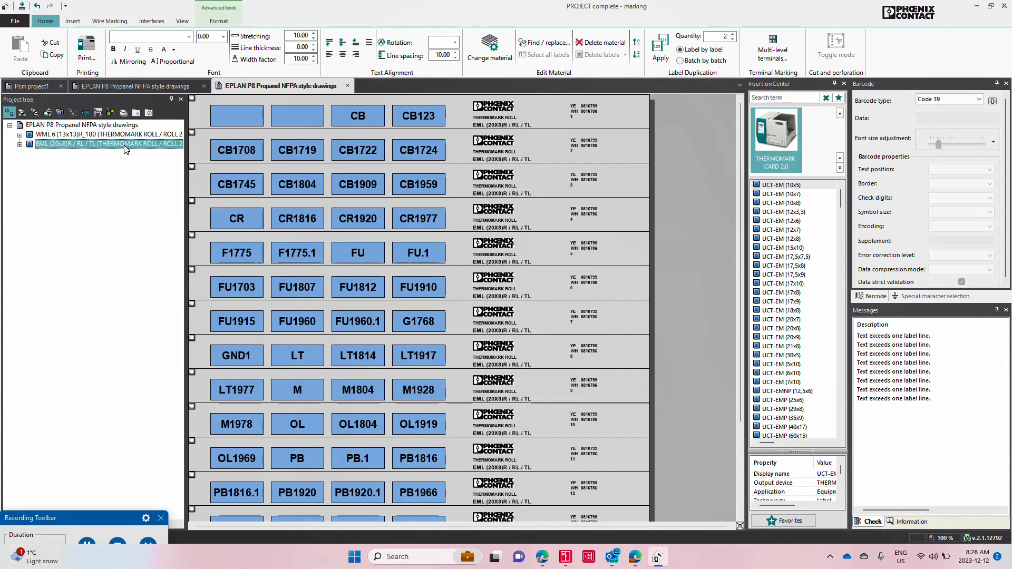
scroll(381, 461, "down", 4)
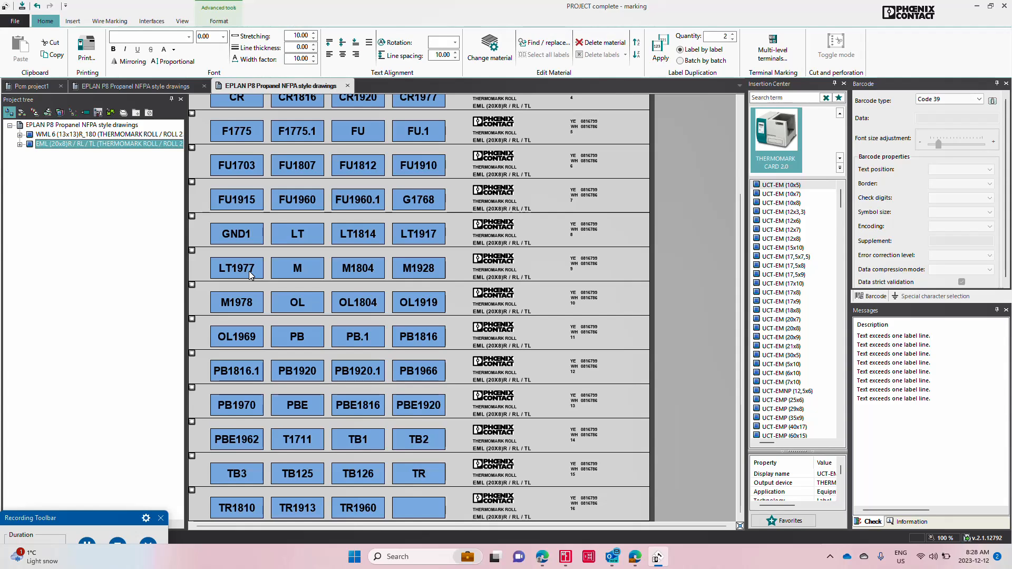
Step: Return to EPLAN Pro Panel, open NFPA schematic page 19 and examine the LT1977 pilot light against its ladder line number
key("alt+Tab")
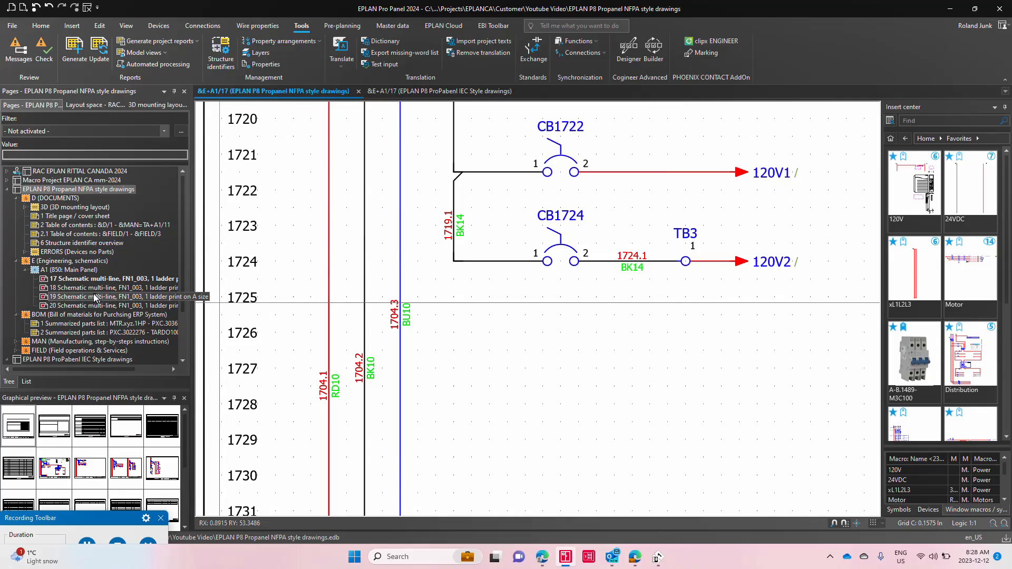
left_click(96, 297)
double_click(95, 296)
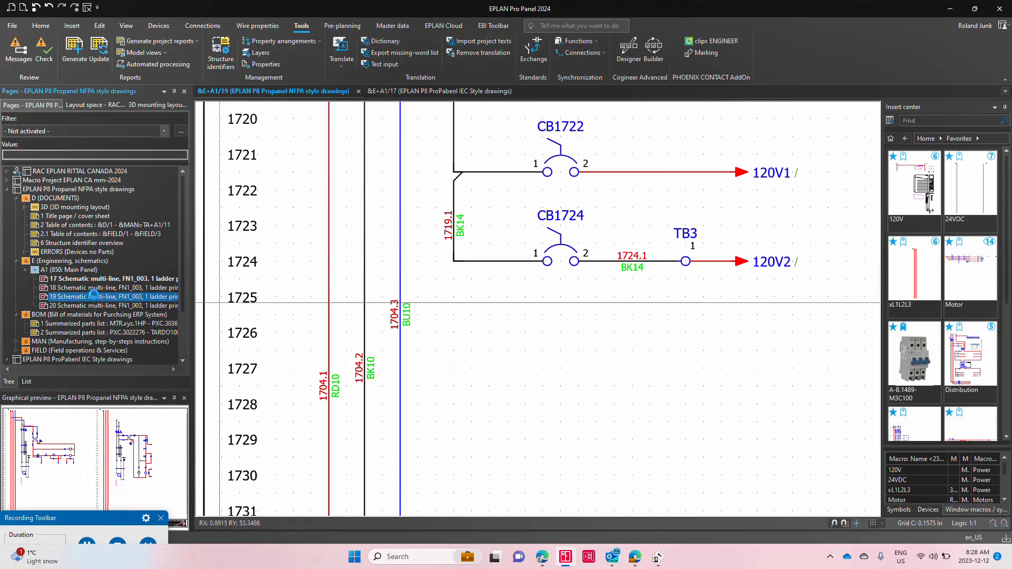
scroll(323, 305, "down", 4)
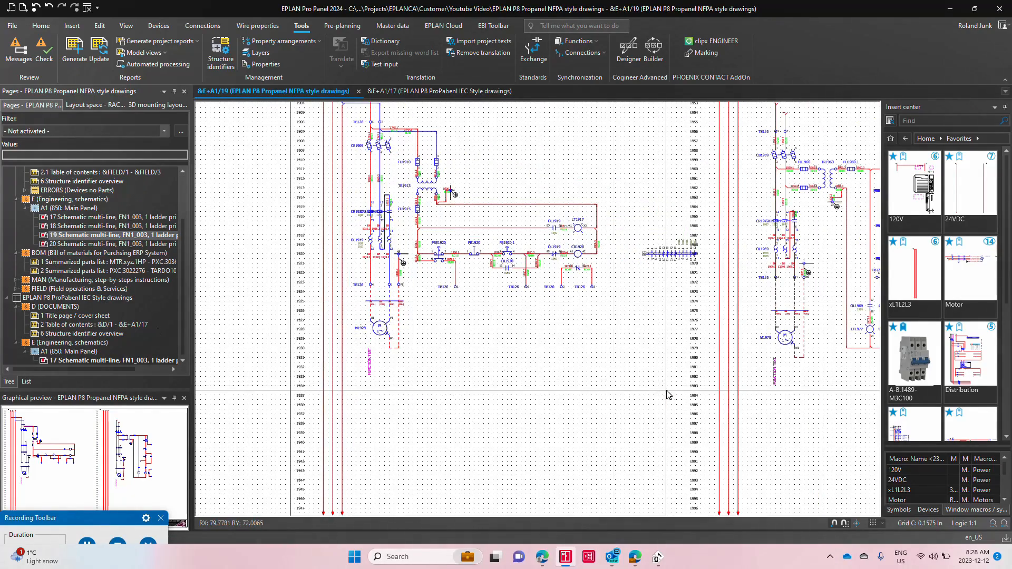
scroll(323, 307, "up", 4)
scroll(606, 369, "up", 3)
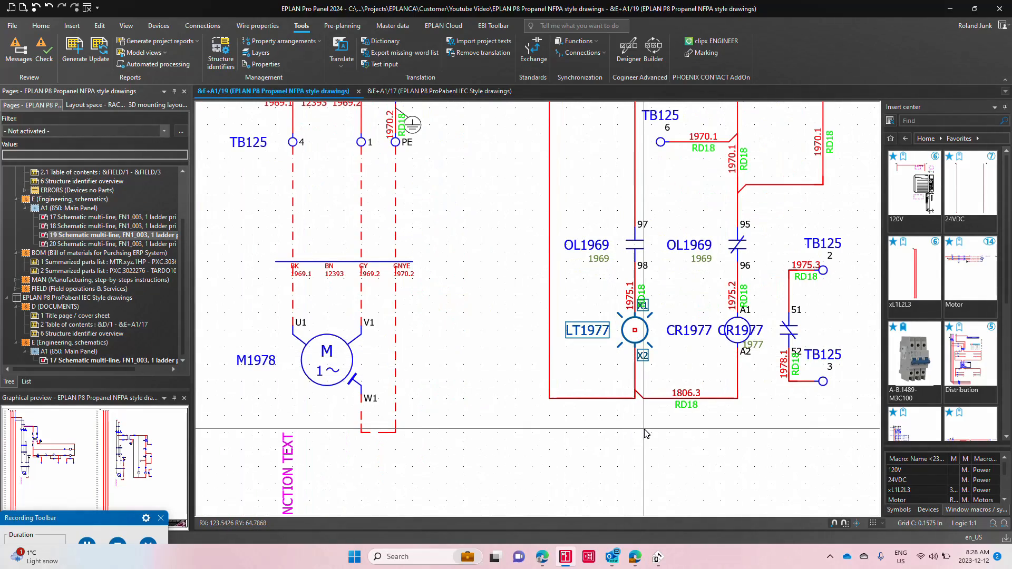
scroll(645, 433, "down", 5)
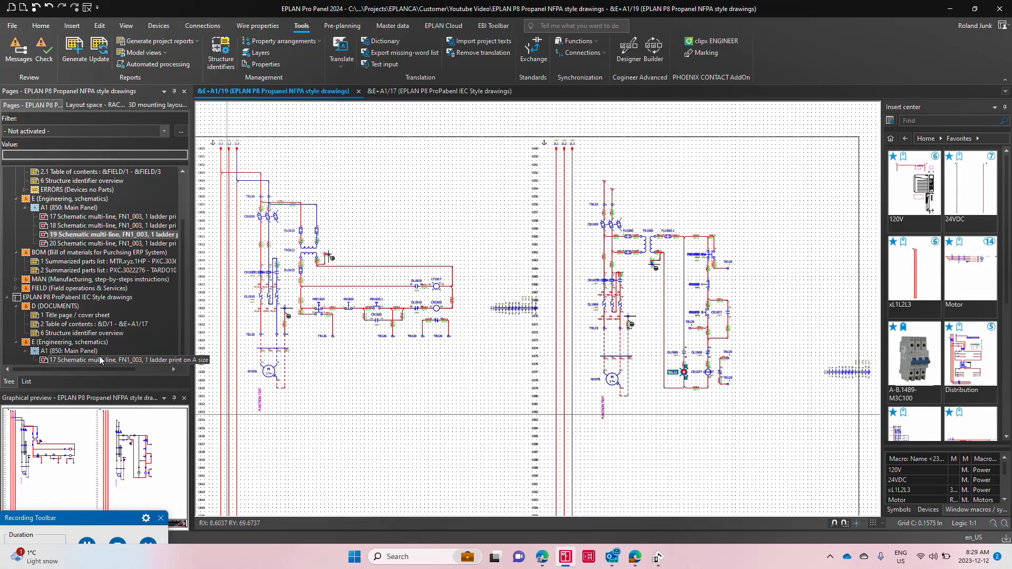
Step: Open schematic page 17 of the IEC style project and examine the device tags in the motor control circuit
left_click(100, 360)
scroll(446, 369, "up", 3)
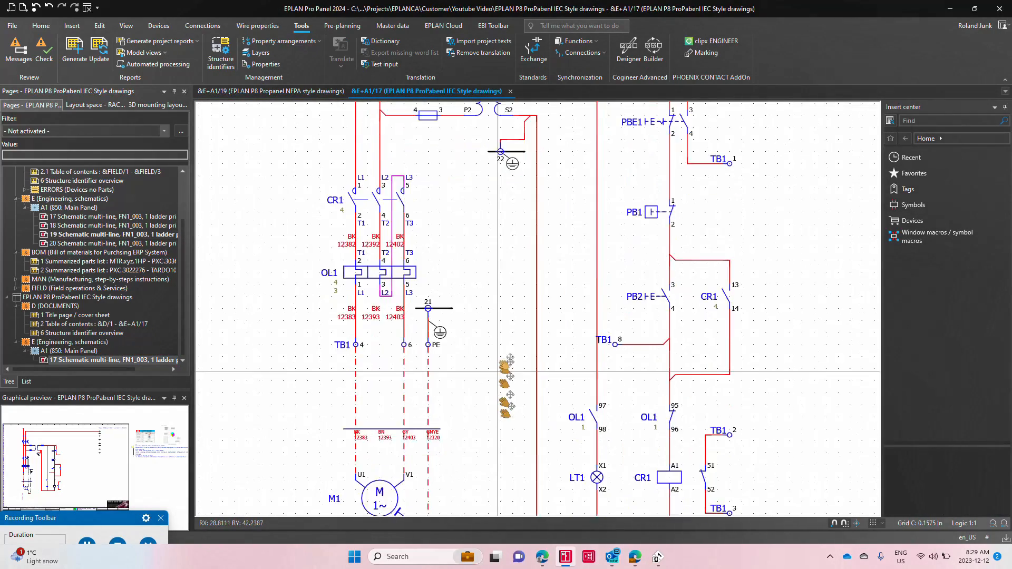
middle_click_drag(505, 365, 543, 241)
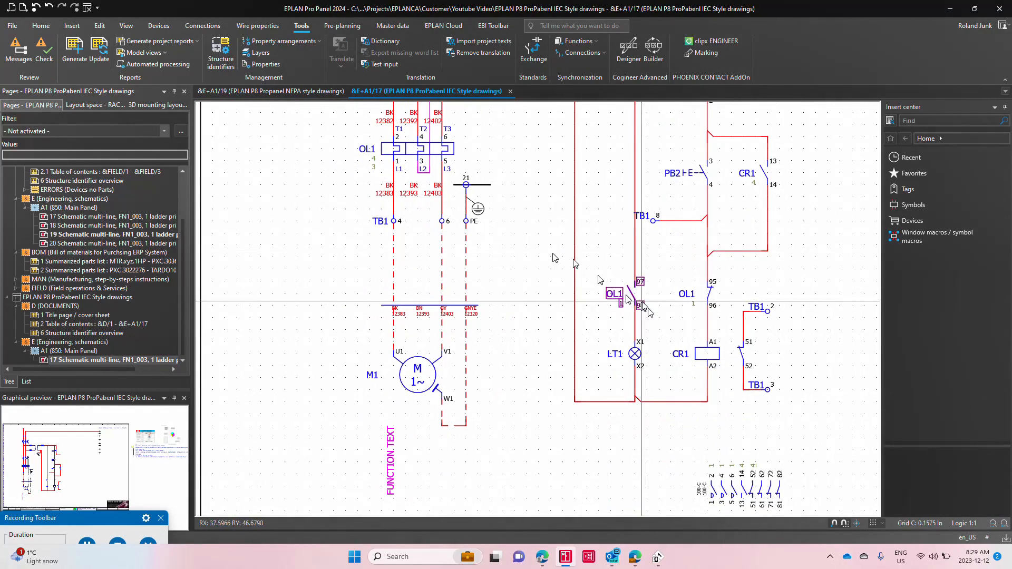
Step: Export the IEC style project's wire tags and device markings to PROJECT complete marking as a new project
left_click(123, 298)
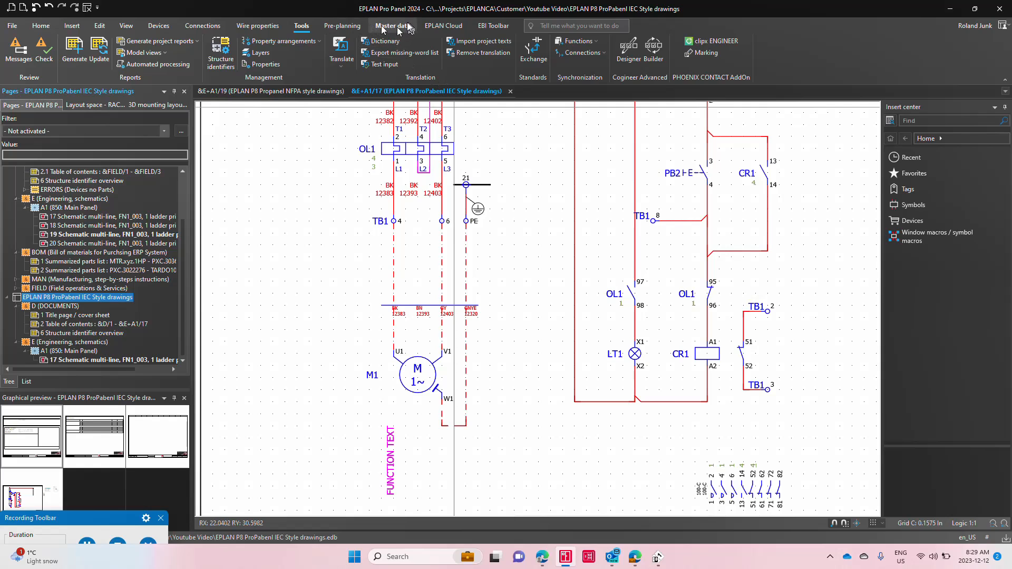
left_click(704, 54)
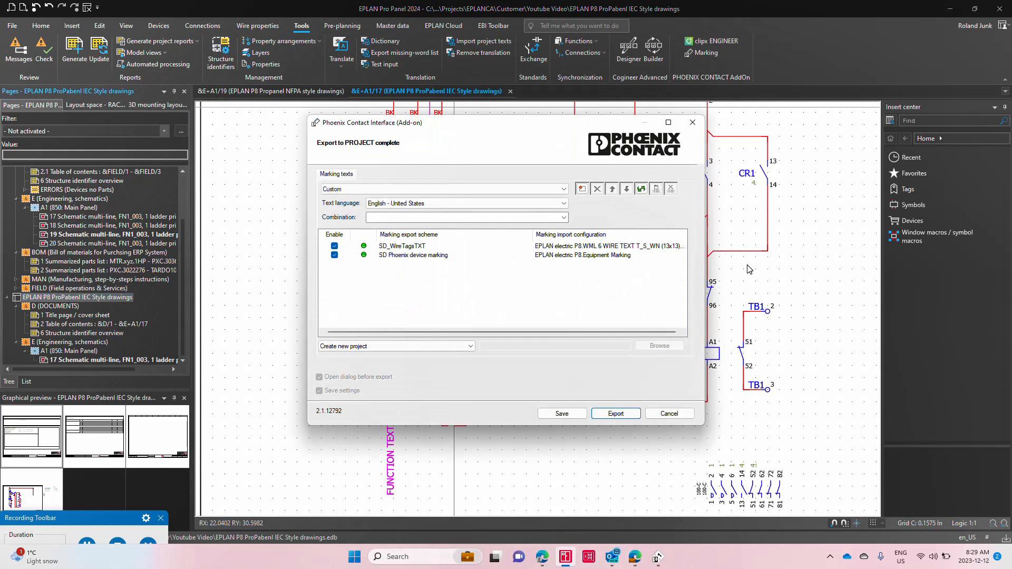
left_click(618, 415)
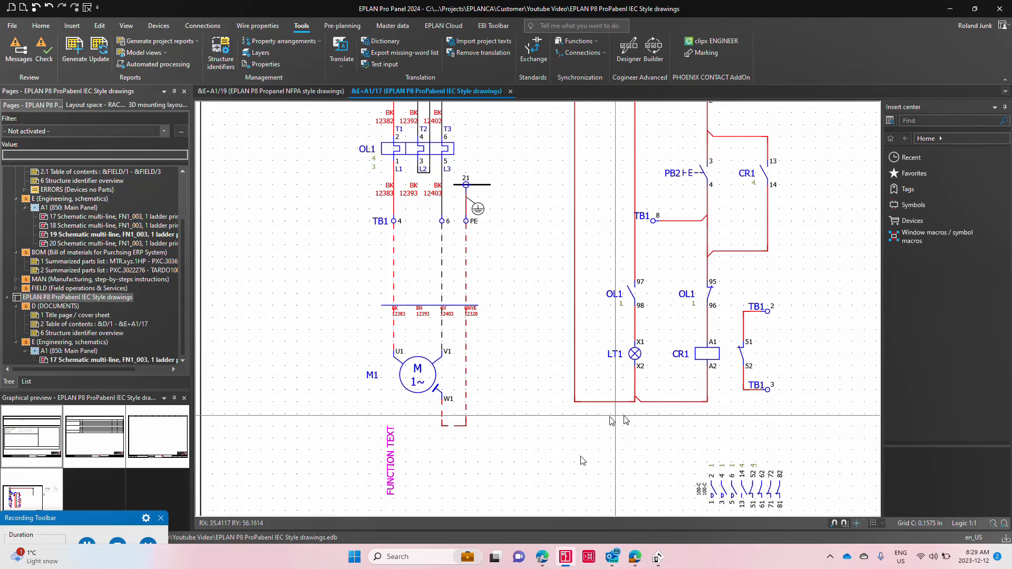
Step: Switch to PROJECT complete marking and examine the IEC project's wire labels and EML (20x8) device labels, selecting the LT1 label
left_click(657, 559)
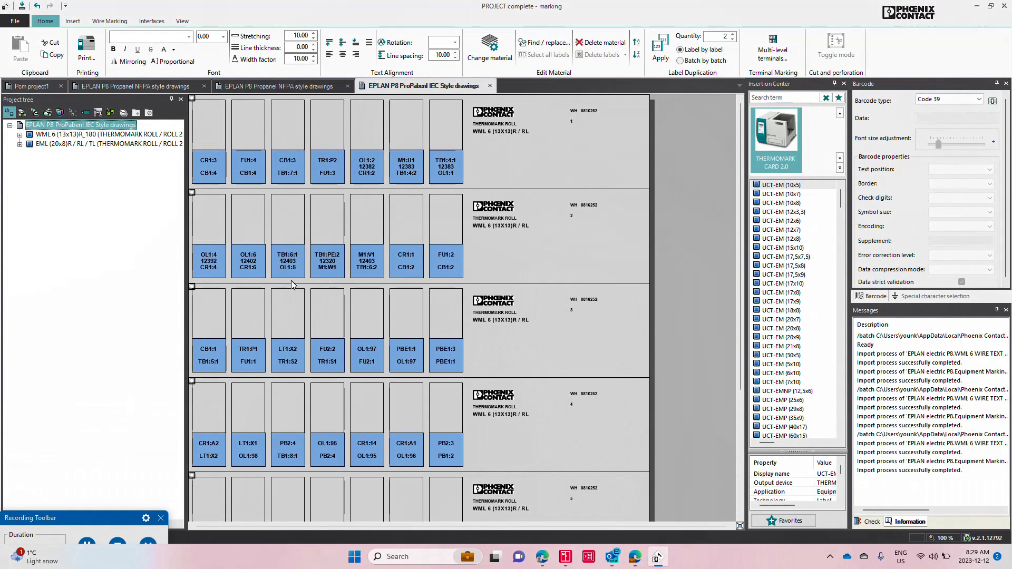
left_click(105, 144)
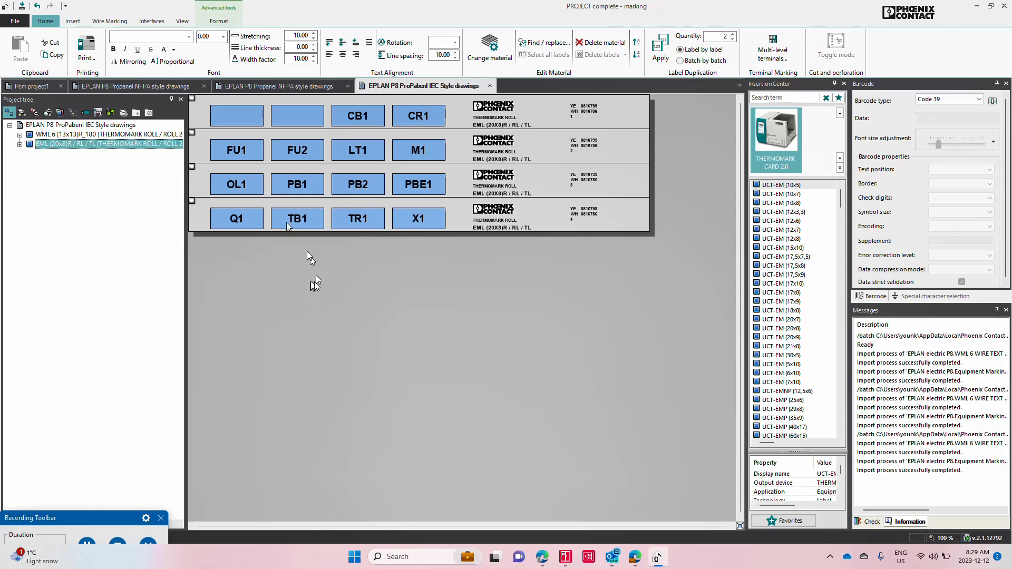
left_click(370, 157)
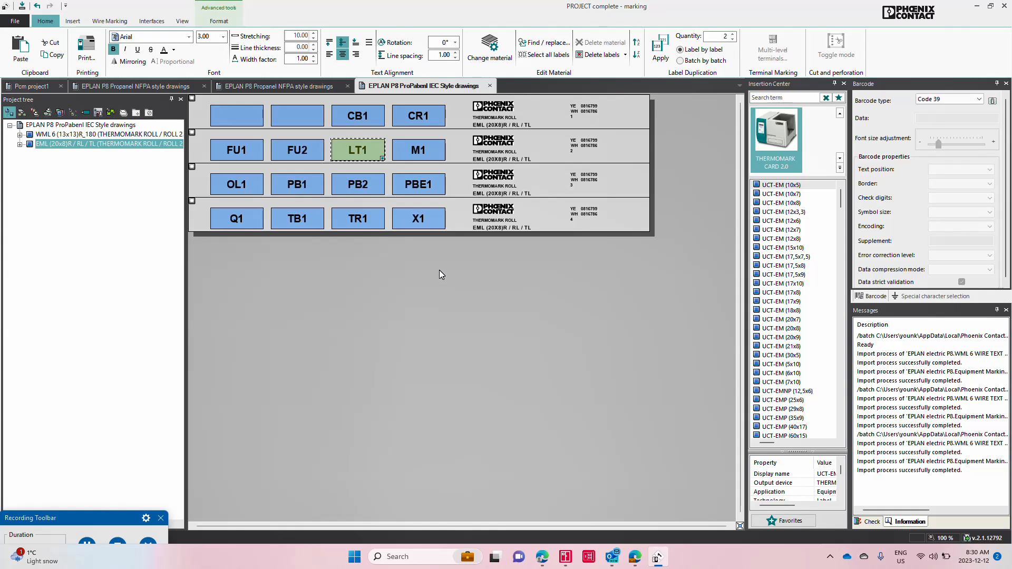
Step: Return to EPLAN Pro Panel and review NFPA schematic pages 18 and 19
key("alt+Tab")
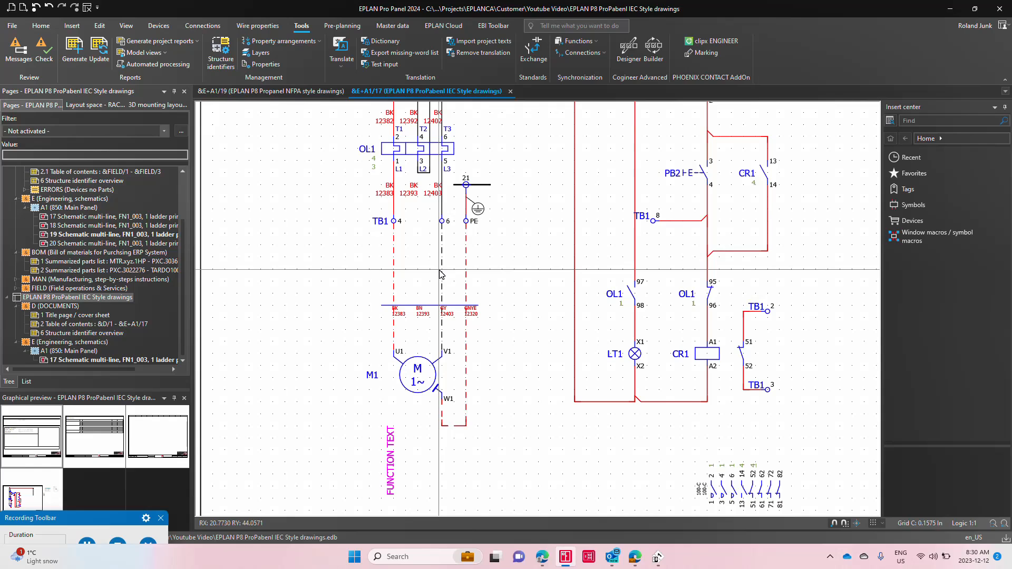
left_click(112, 226)
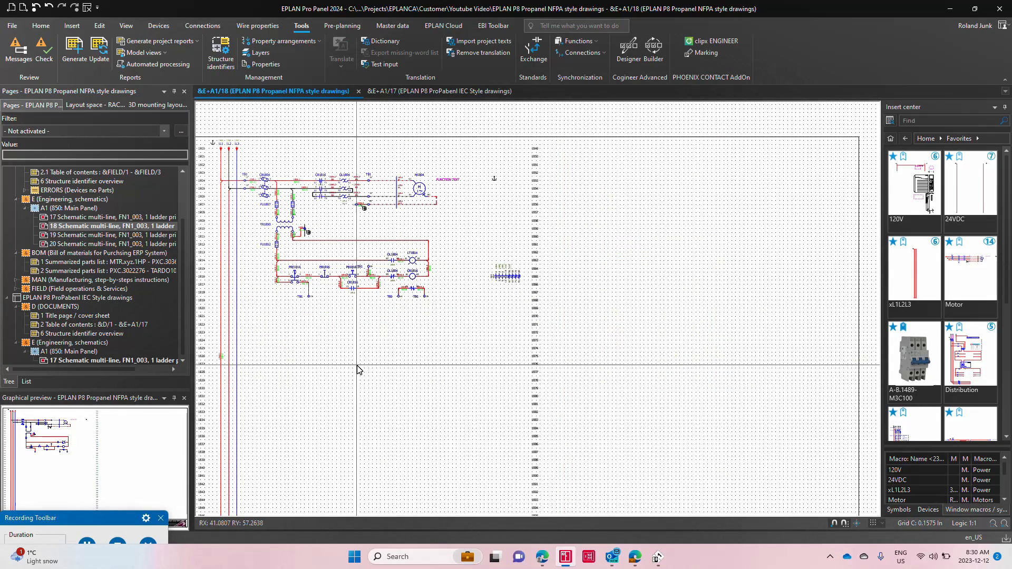
left_click(126, 235)
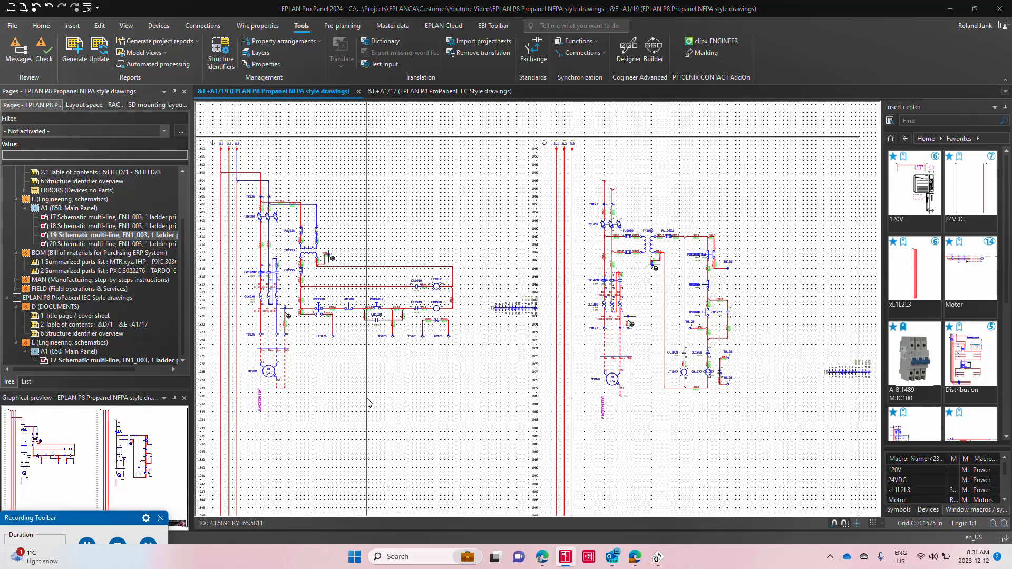
Step: Switch to the web browser showing the EPLAN Canada website
key("alt+Tab")
key("Tab")
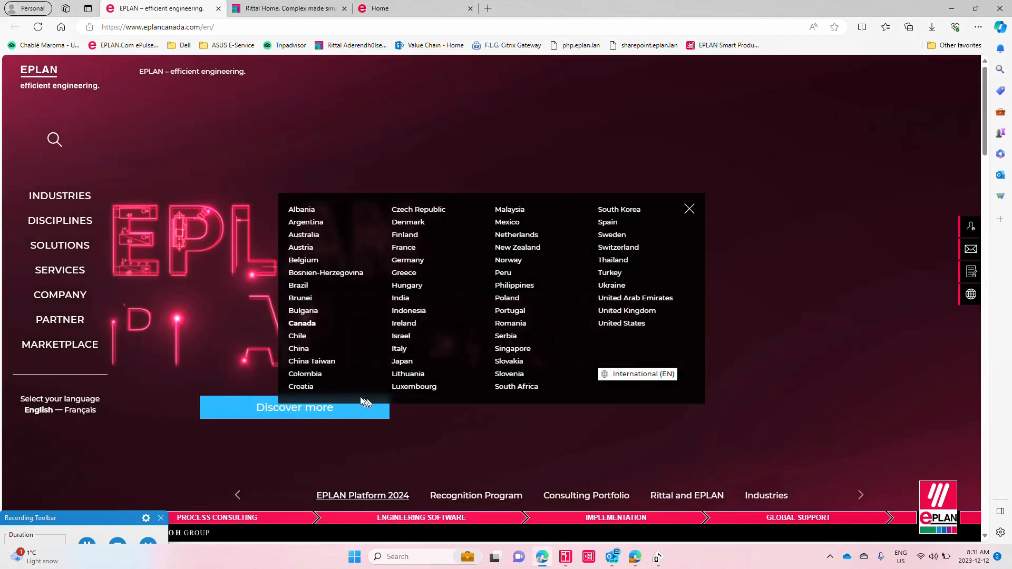